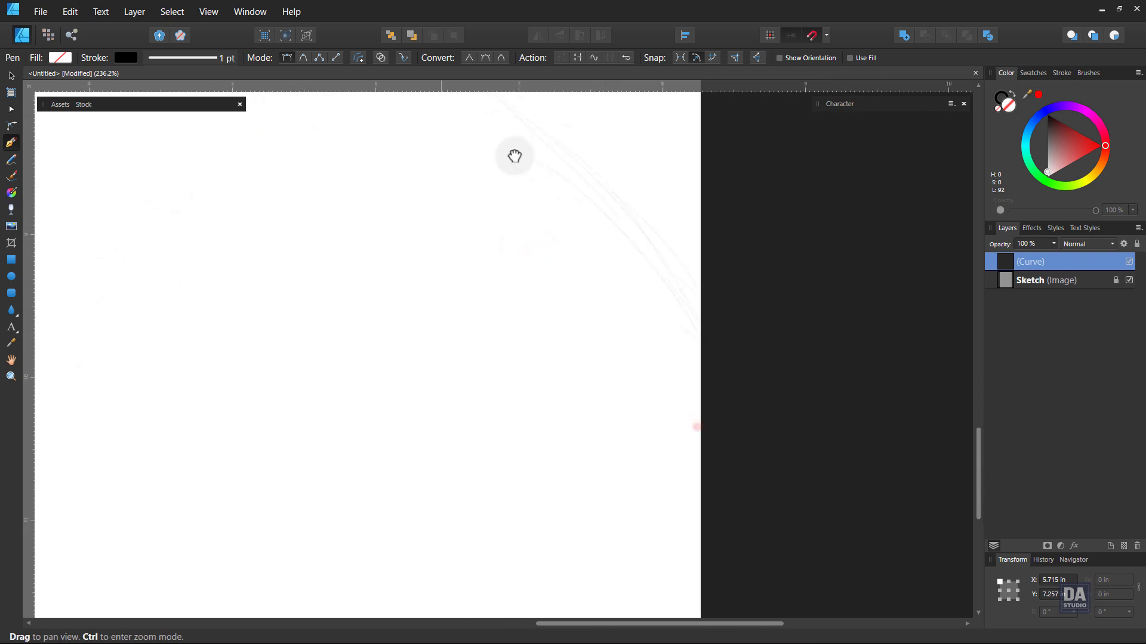
# - Finish the mountain outline by extending its right slope past the page edge, running it below the page, and closing it at the starting node
pyautogui.moveTo(728, 364); pyautogui.dragTo(410, 195)
pyautogui.press('space')
pyautogui.moveTo(537, 391); pyautogui.dragTo(547, 307)
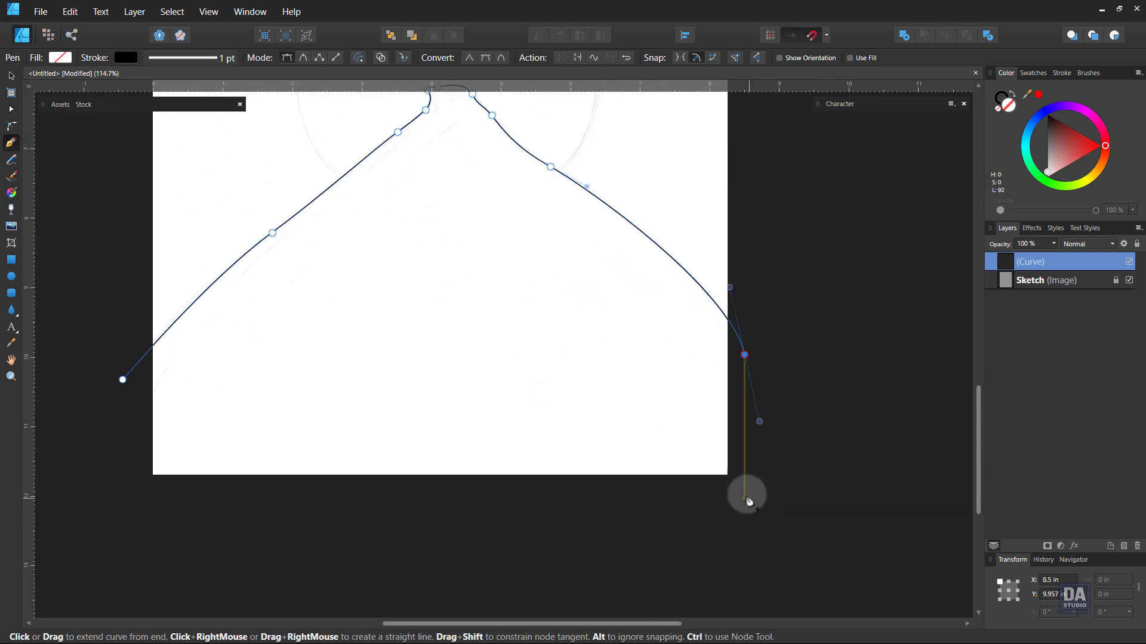
pyautogui.moveTo(746, 493); pyautogui.dragTo(132, 491)
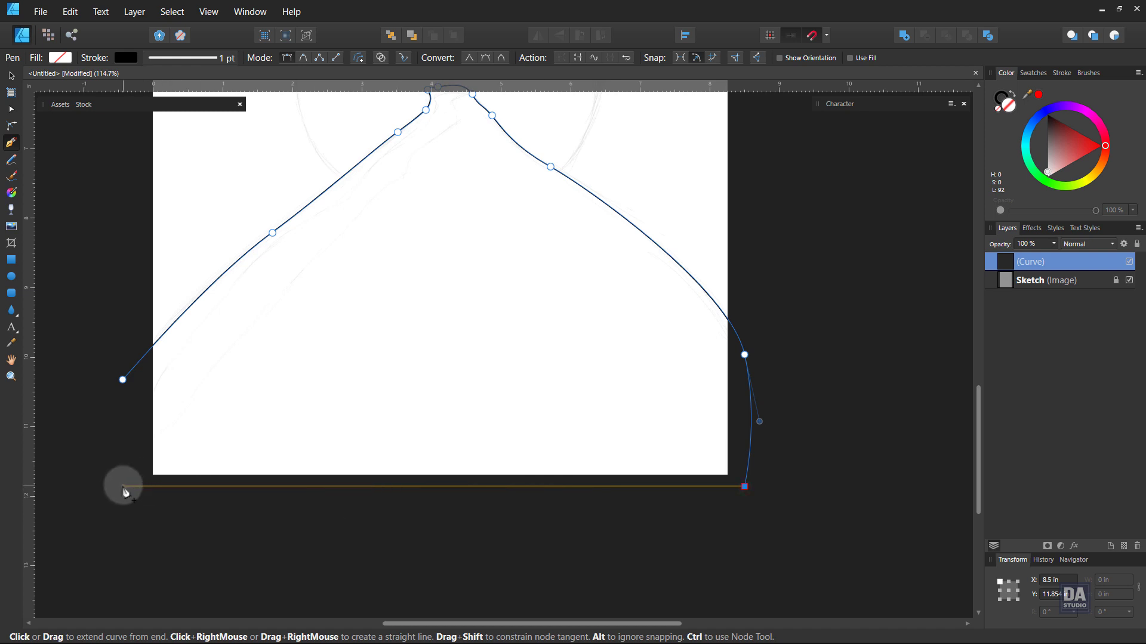
pyautogui.click(122, 487)
pyautogui.click(123, 380)
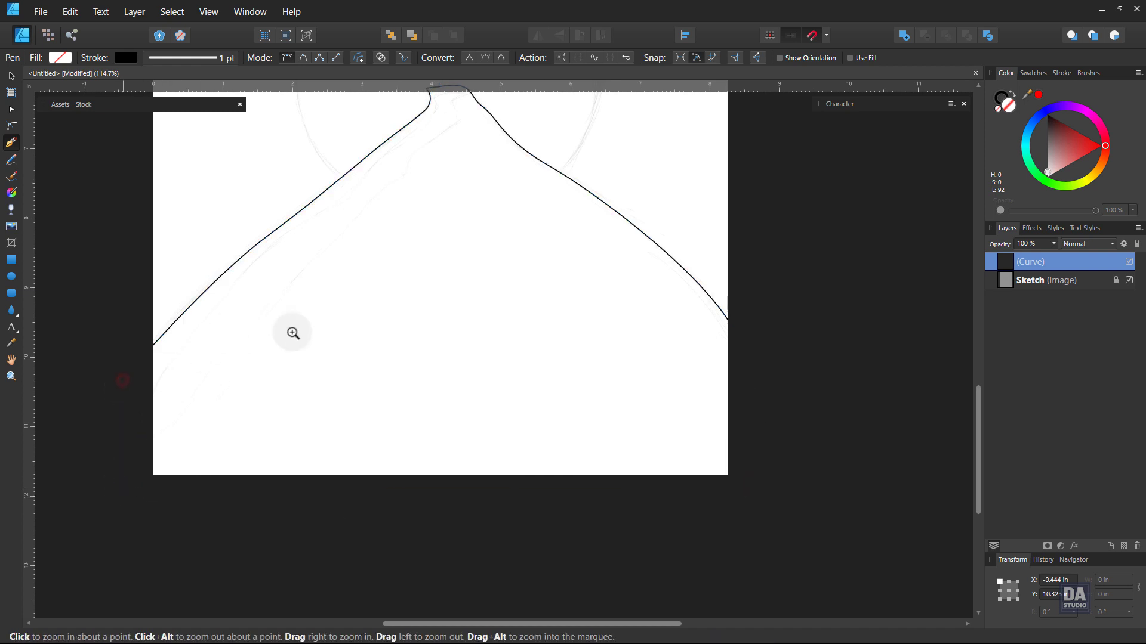
# - Start a new inner curve just off the page's left edge, add a smooth node inside the lower left slope, and reposition the starting node
pyautogui.moveTo(401, 333); pyautogui.dragTo(282, 325)
pyautogui.moveTo(417, 274); pyautogui.dragTo(461, 380)
pyautogui.moveTo(359, 389); pyautogui.dragTo(455, 382)
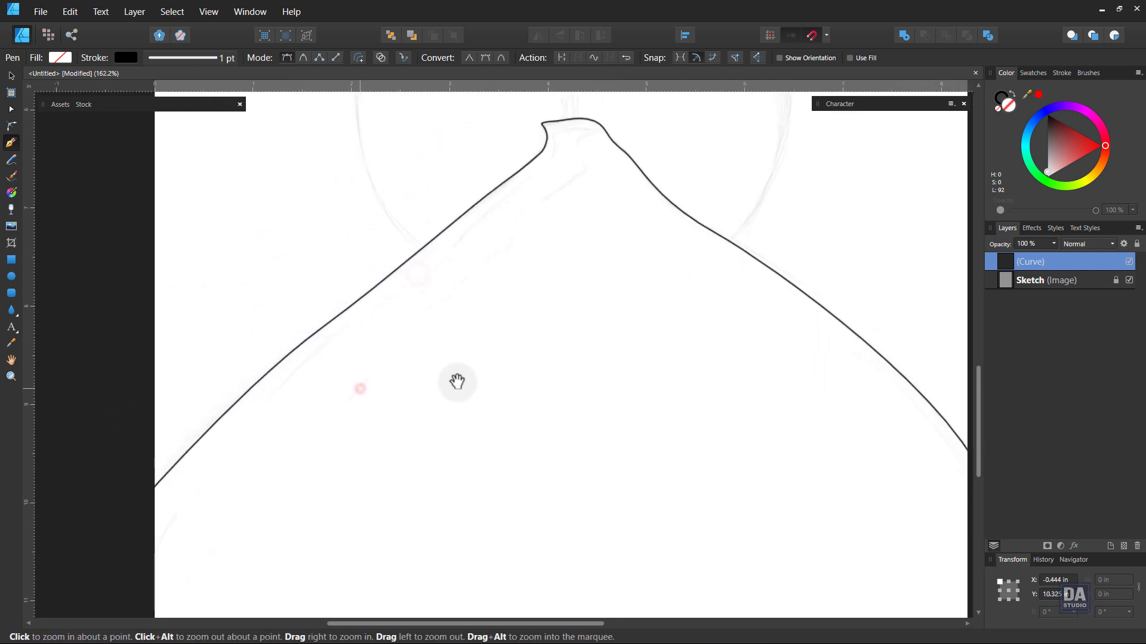
pyautogui.moveTo(328, 429); pyautogui.dragTo(401, 334)
pyautogui.keyDown('ctrl'); pyautogui.click(202, 477); pyautogui.keyUp('ctrl')
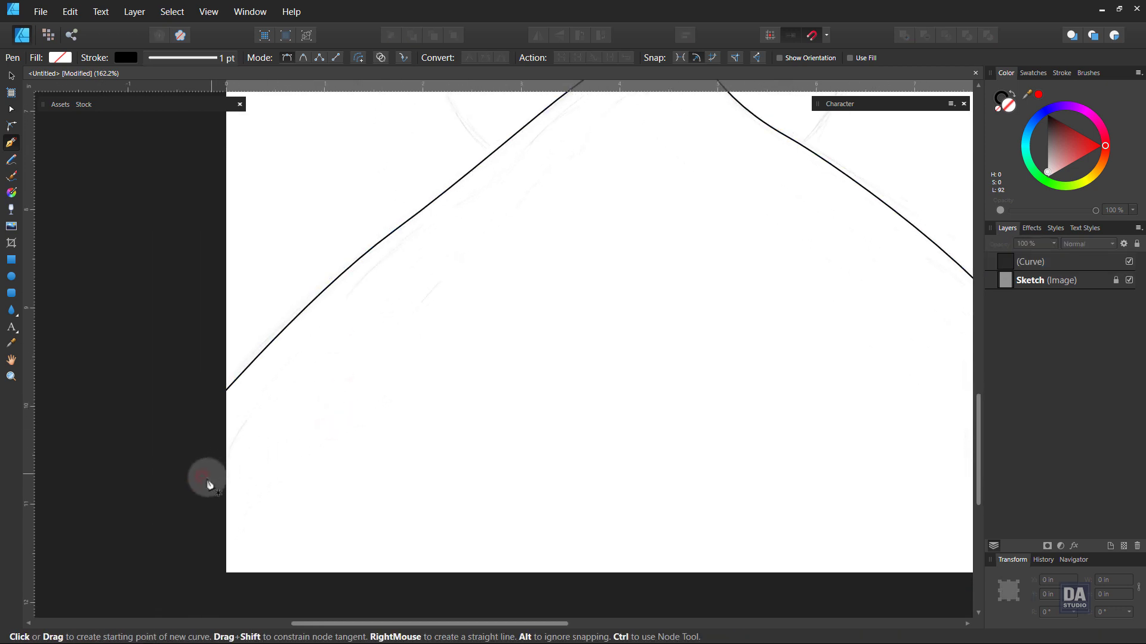
pyautogui.click(206, 478)
pyautogui.moveTo(343, 360); pyautogui.dragTo(292, 477)
pyautogui.moveTo(289, 422); pyautogui.dragTo(342, 370)
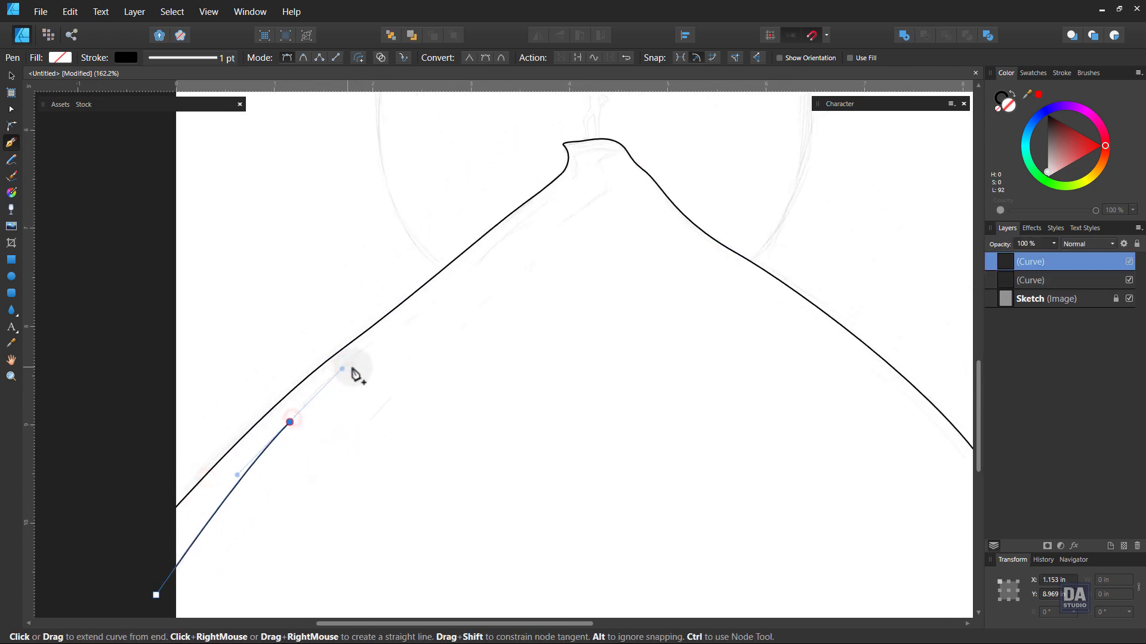
pyautogui.moveTo(155, 595); pyautogui.dragTo(149, 576)
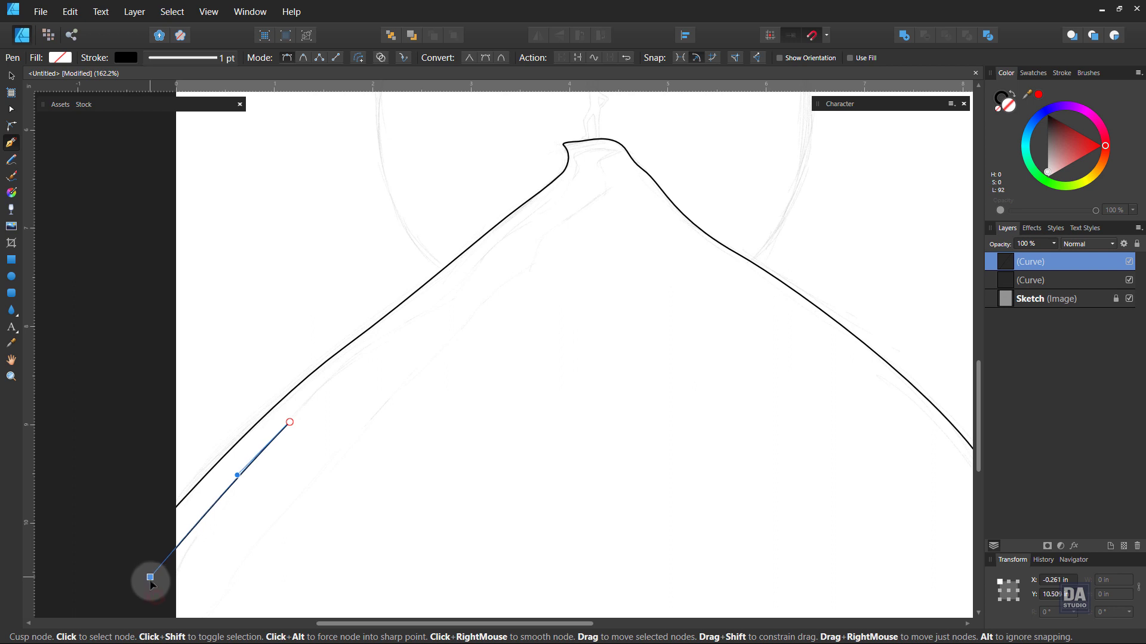
# - Continue the inner curve up along the mountain's left slope to the notch under the peak's overhang, following the sketch
pyautogui.moveTo(398, 373); pyautogui.dragTo(354, 441)
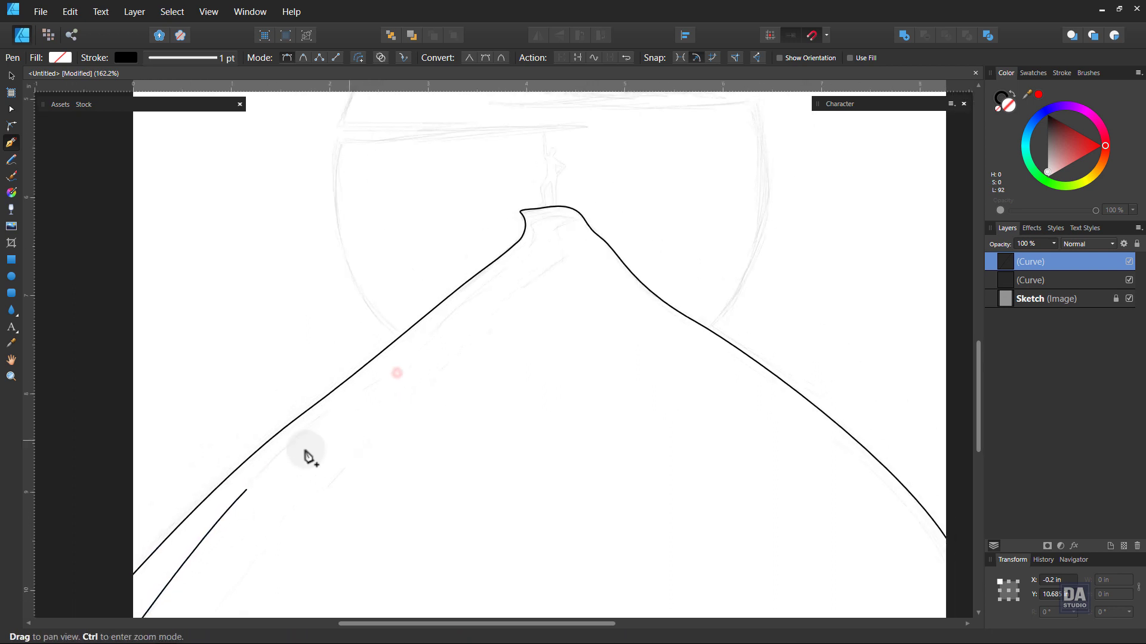
pyautogui.keyDown('ctrl'); pyautogui.click(246, 490); pyautogui.keyUp('ctrl')
pyautogui.moveTo(379, 383); pyautogui.dragTo(411, 363)
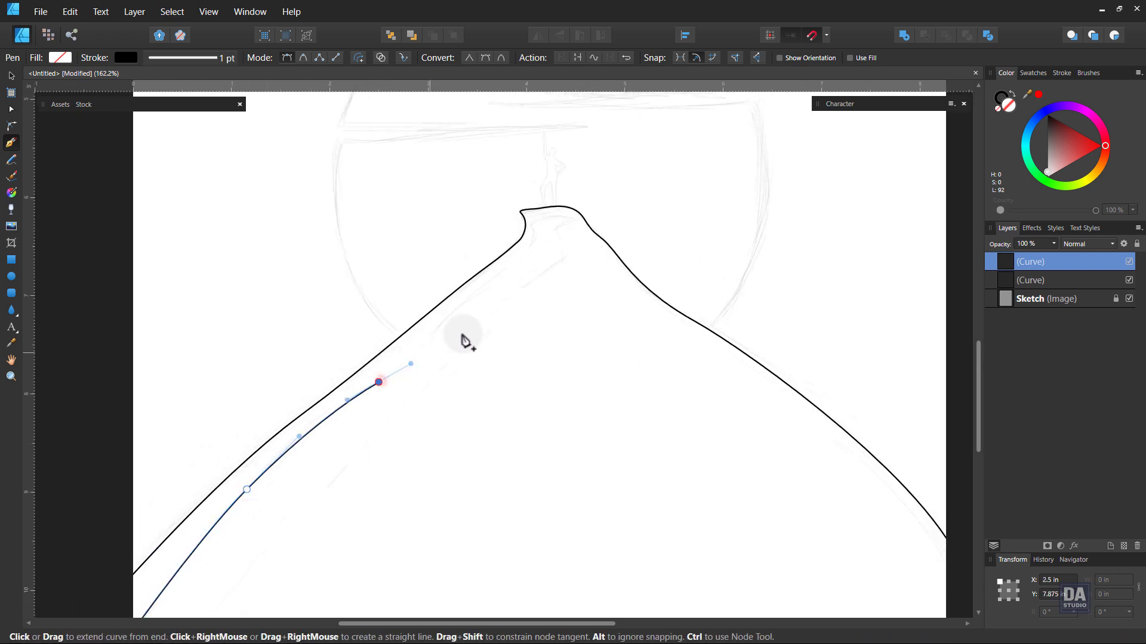
pyautogui.moveTo(457, 311)
pyautogui.mouseDown()
pyautogui.moveTo(477, 292)
pyautogui.moveTo(476, 306)
pyautogui.mouseUp()
pyautogui.moveTo(493, 257); pyautogui.dragTo(690, 241)
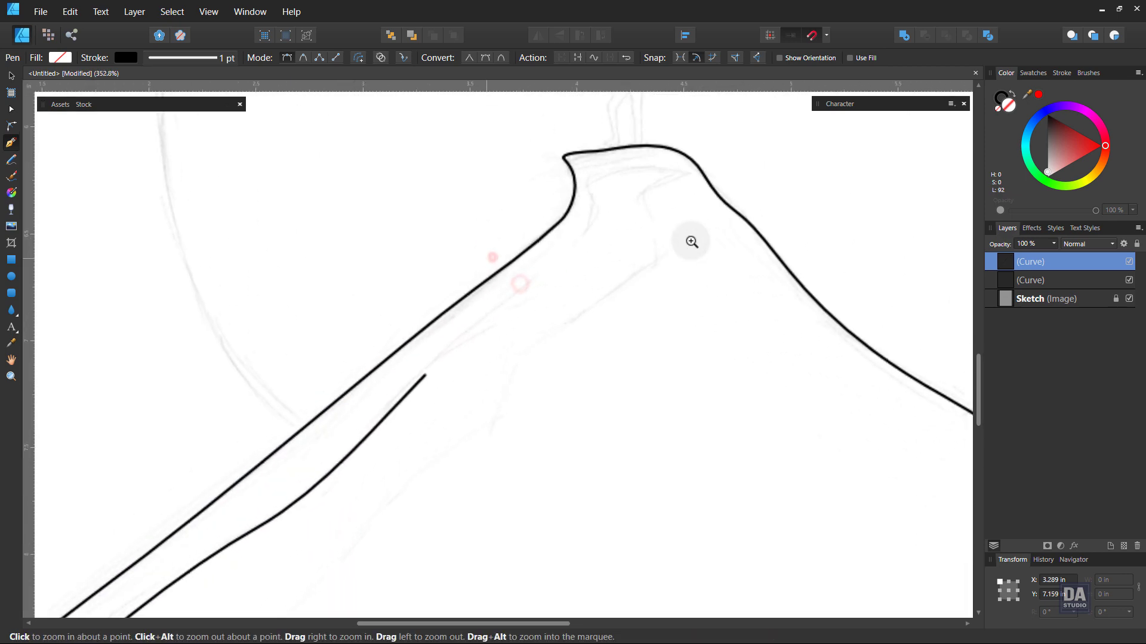
pyautogui.moveTo(536, 282); pyautogui.dragTo(579, 251)
pyautogui.moveTo(614, 213); pyautogui.dragTo(577, 325)
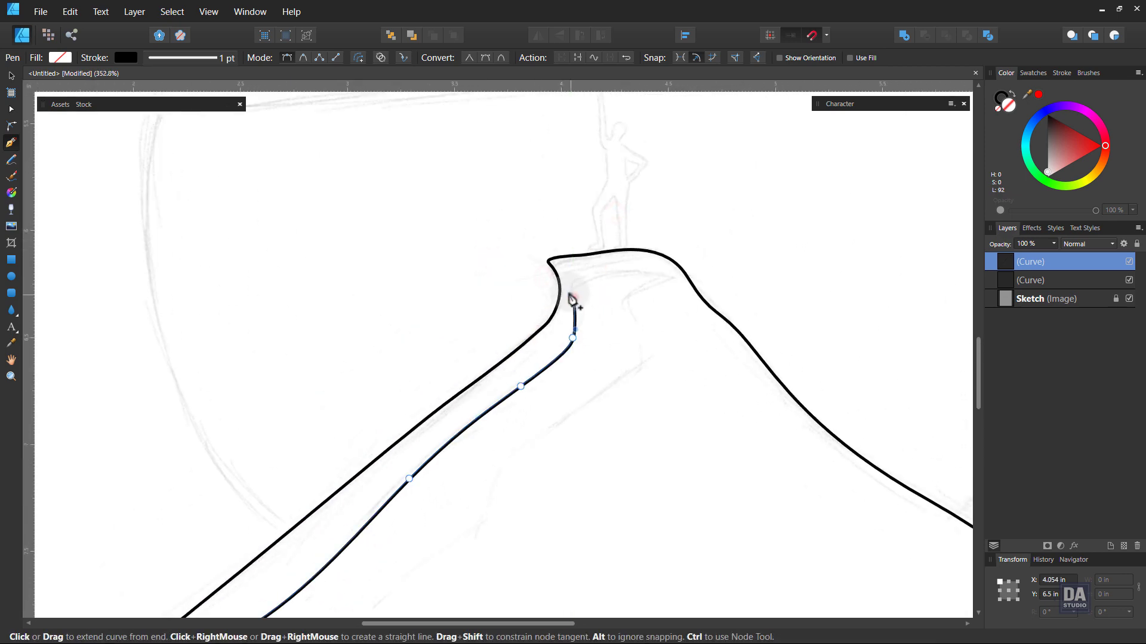
pyautogui.moveTo(577, 309); pyautogui.dragTo(583, 334)
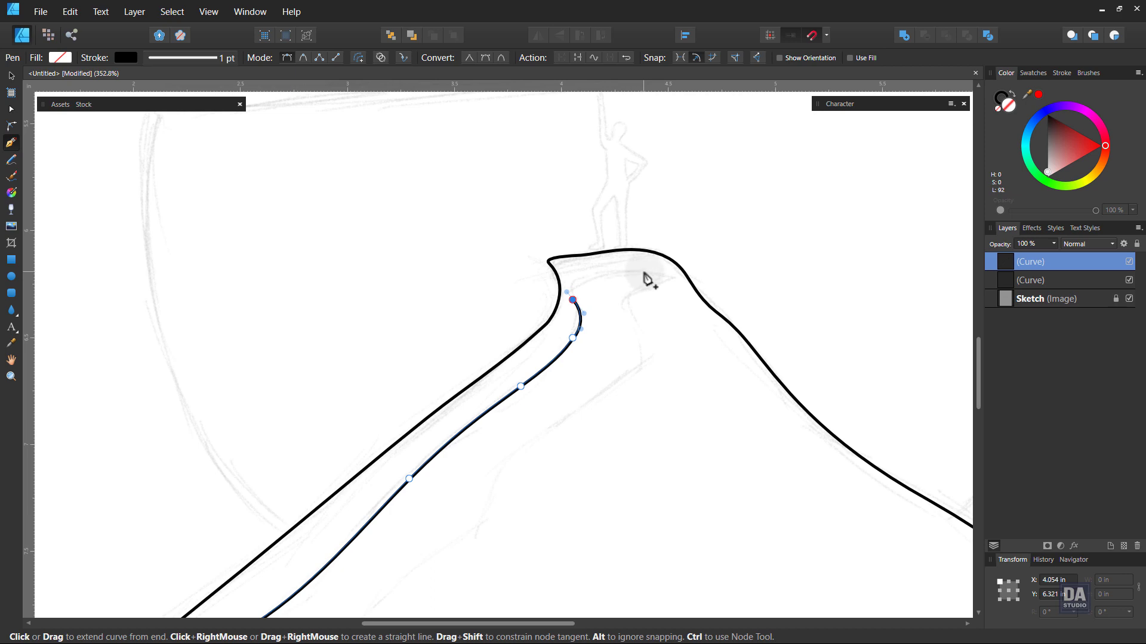
# - Trace the inner curve across beneath the summit, turn it back sharply, and follow the sketched inner ridge partway down the mountain
pyautogui.moveTo(661, 275); pyautogui.dragTo(747, 287)
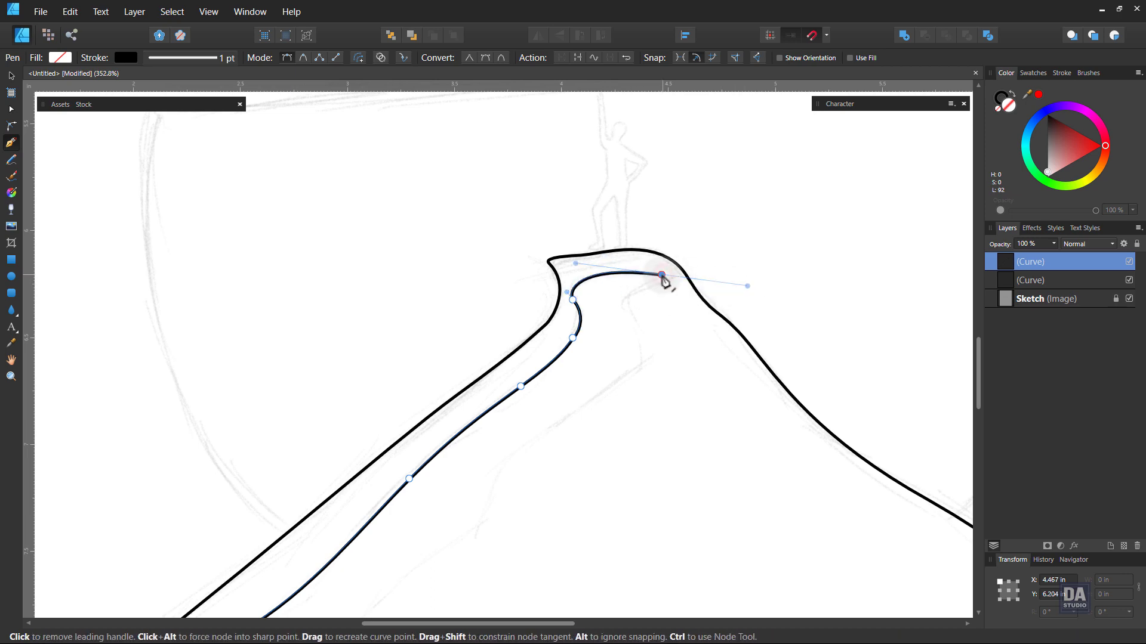
pyautogui.moveTo(661, 275); pyautogui.dragTo(747, 287)
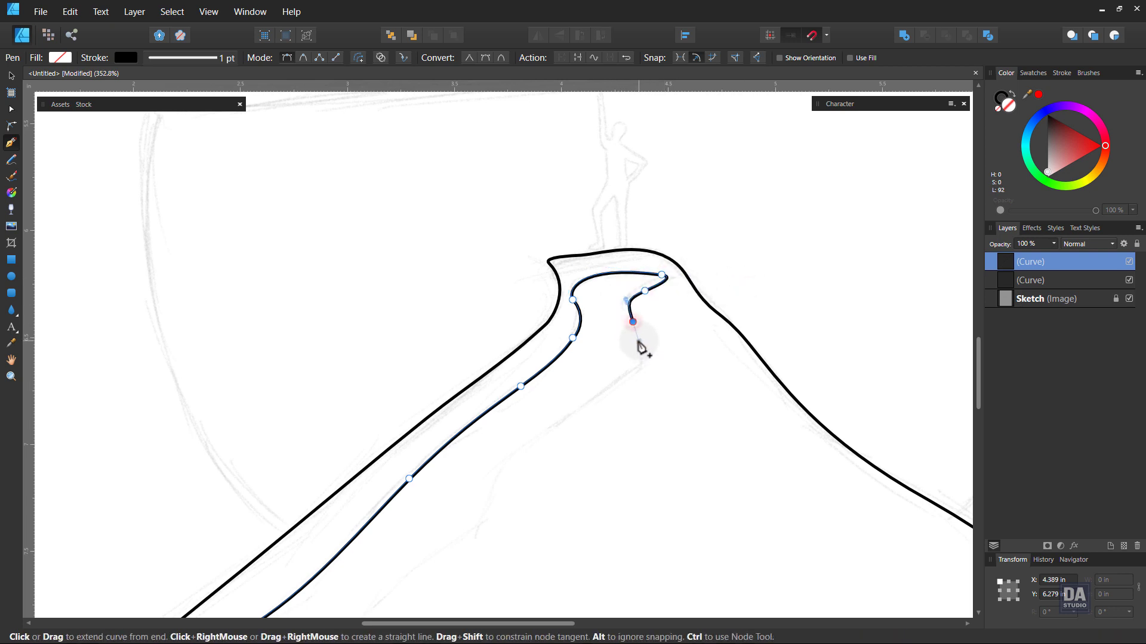
pyautogui.moveTo(616, 403); pyautogui.dragTo(584, 348)
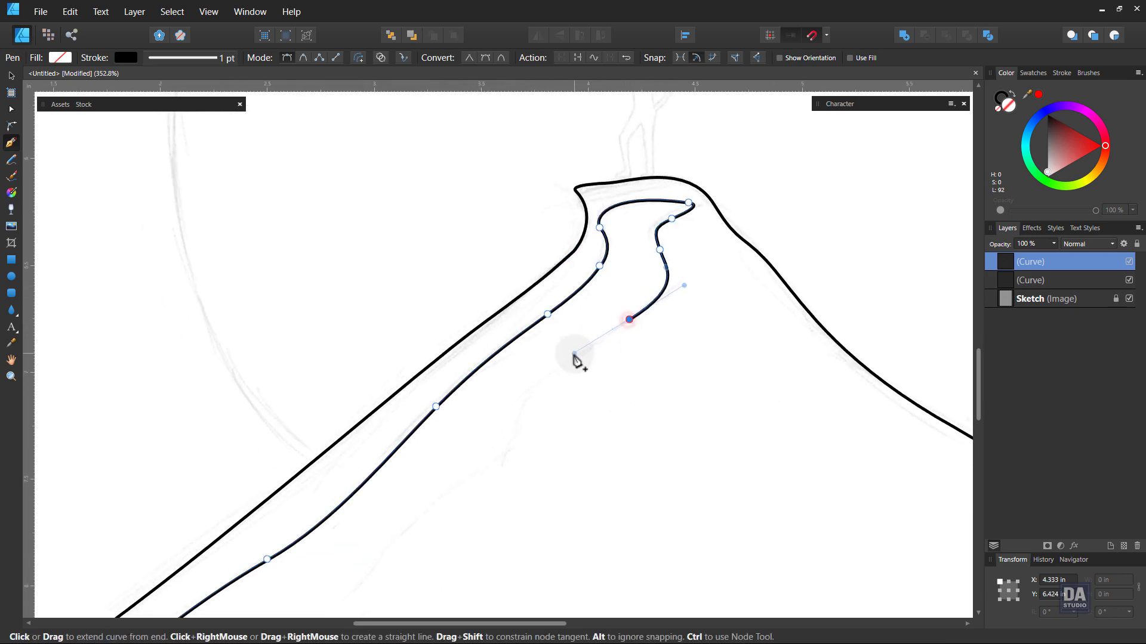
pyautogui.moveTo(517, 442); pyautogui.dragTo(503, 336)
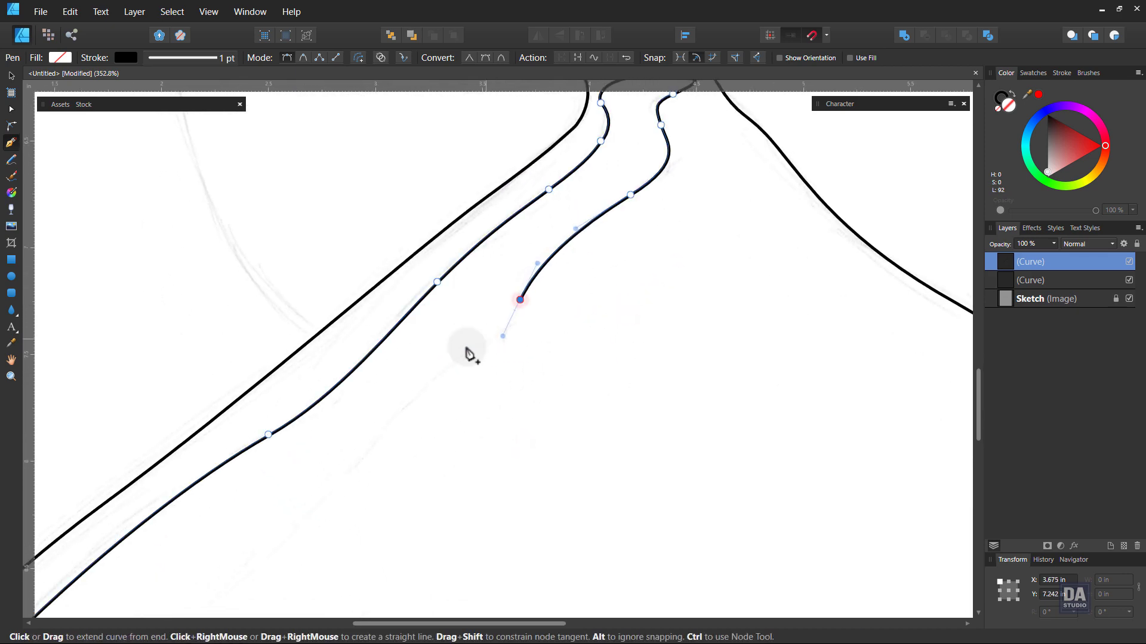
pyautogui.moveTo(413, 403)
pyautogui.mouseDown()
pyautogui.moveTo(468, 330)
pyautogui.moveTo(409, 388)
pyautogui.mouseUp()
pyautogui.moveTo(346, 465); pyautogui.dragTo(447, 327)
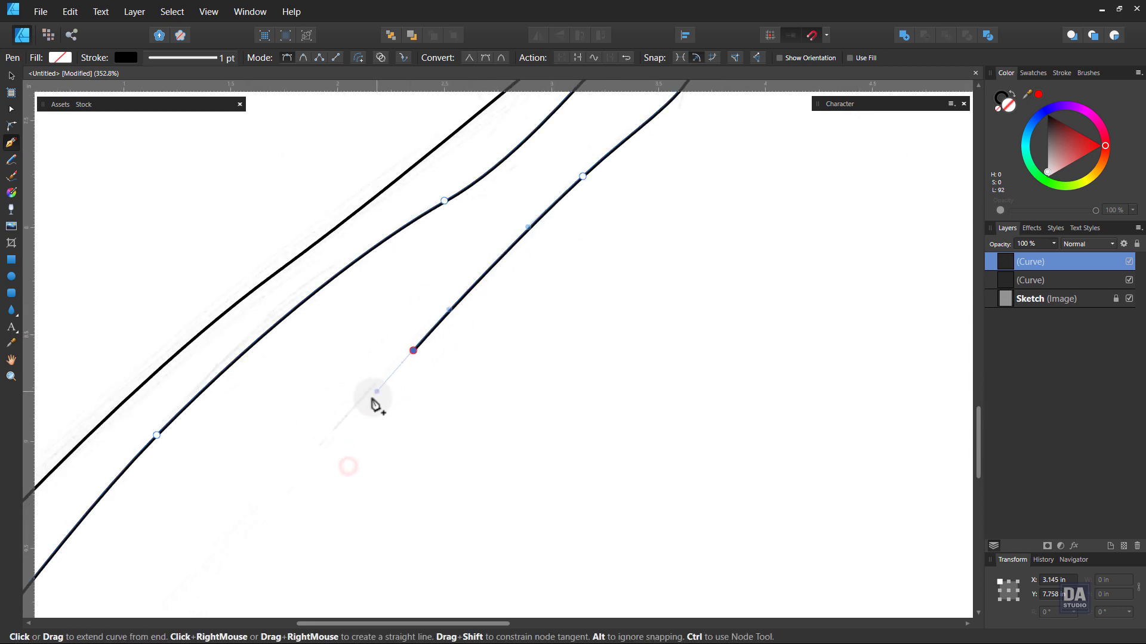
# - Extend the inner ridge line down past the page's left edge and close the shape at its starting node
pyautogui.moveTo(436, 446); pyautogui.dragTo(210, 442)
pyautogui.moveTo(244, 502); pyautogui.dragTo(408, 261)
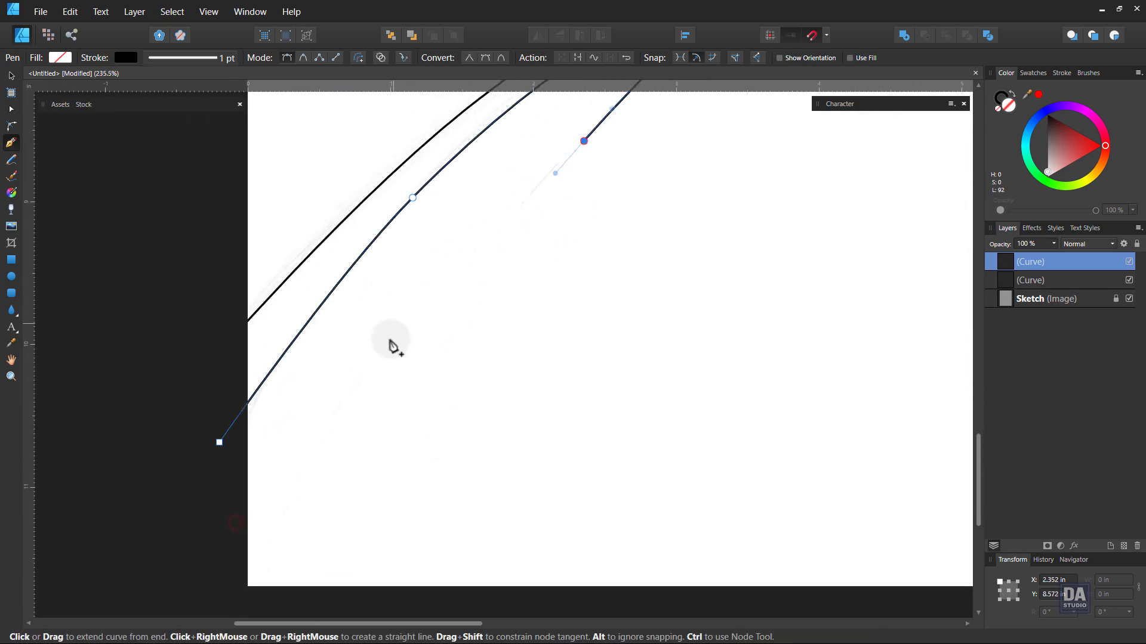
pyautogui.moveTo(377, 361); pyautogui.dragTo(316, 432)
pyautogui.moveTo(269, 501); pyautogui.dragTo(232, 531)
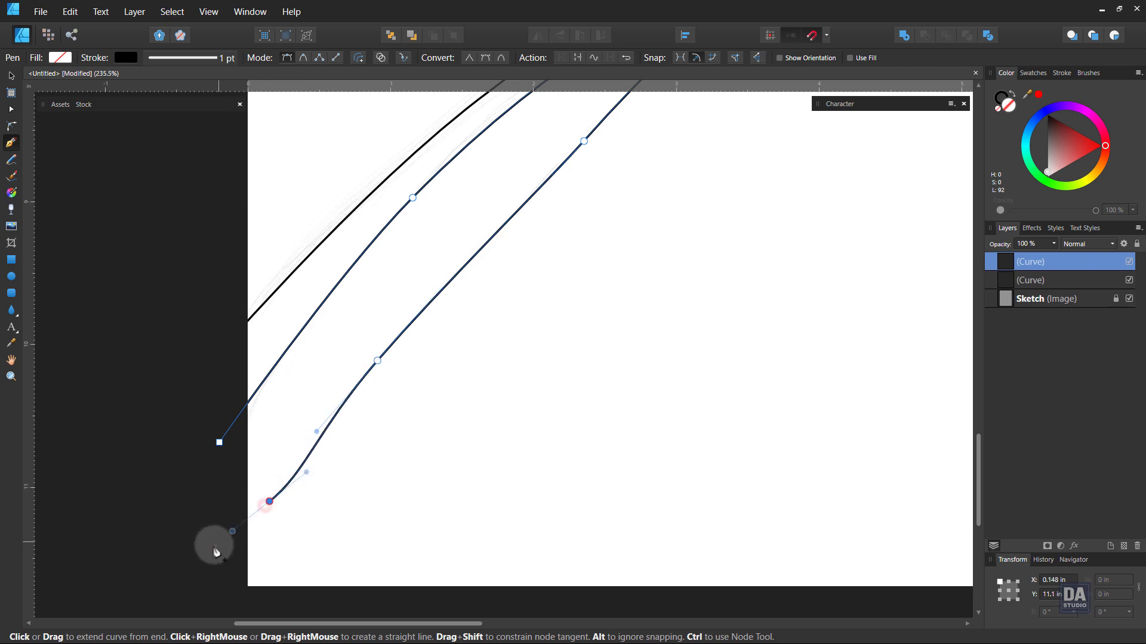
pyautogui.click(210, 548)
pyautogui.click(219, 442)
# - Start a new curve along the standing figure's left foot on the summit and set its stroke width to 0.5 pt
pyautogui.moveTo(394, 406); pyautogui.dragTo(228, 390)
pyautogui.moveTo(500, 378); pyautogui.dragTo(411, 480)
pyautogui.moveTo(513, 300)
pyautogui.mouseDown()
pyautogui.moveTo(482, 346)
pyautogui.moveTo(534, 328)
pyautogui.moveTo(473, 297)
pyautogui.moveTo(361, 292)
pyautogui.moveTo(548, 289)
pyautogui.moveTo(656, 343)
pyautogui.moveTo(670, 368)
pyautogui.mouseUp()
pyautogui.click(601, 363)
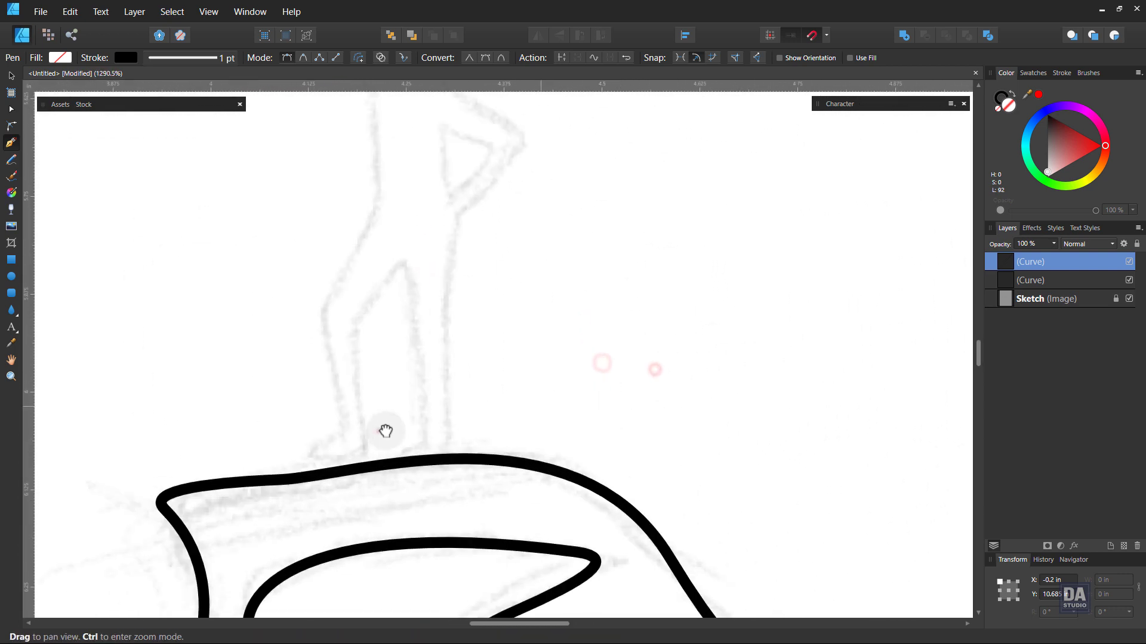
pyautogui.moveTo(378, 430); pyautogui.dragTo(371, 510)
pyautogui.click(371, 510)
pyautogui.moveTo(397, 474); pyautogui.dragTo(423, 464)
pyautogui.click(398, 475)
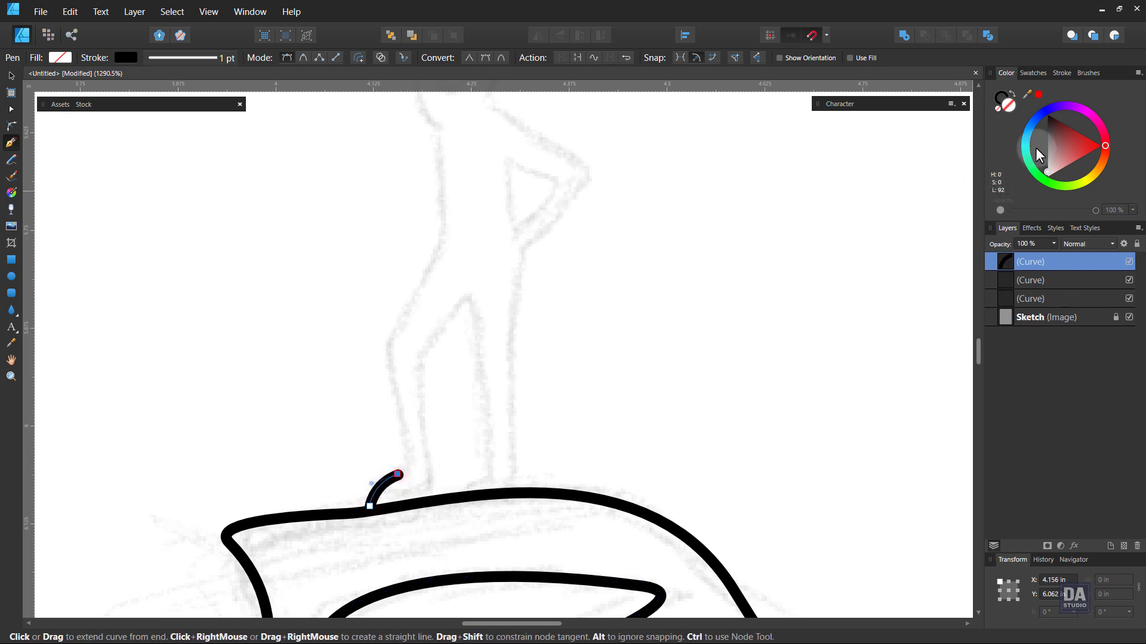
pyautogui.click(1065, 74)
pyautogui.scroll(-4, 1115, 110)
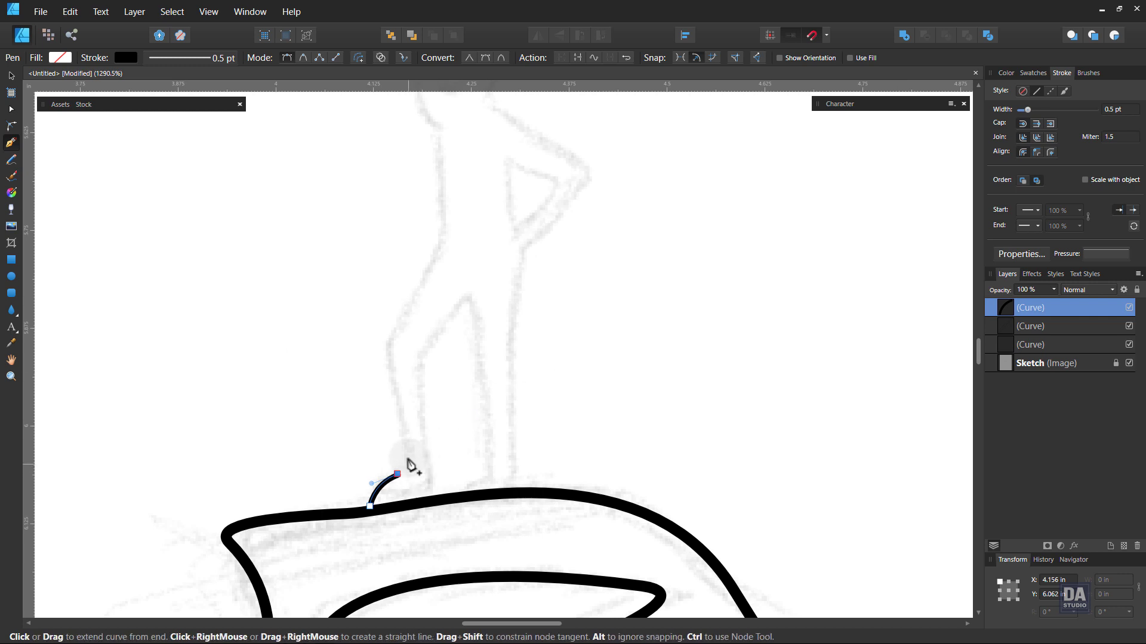
# - Trace the figure's outline from the foot up the left leg and torso to the underarm of the raised arm
pyautogui.scroll(2, 394, 334)
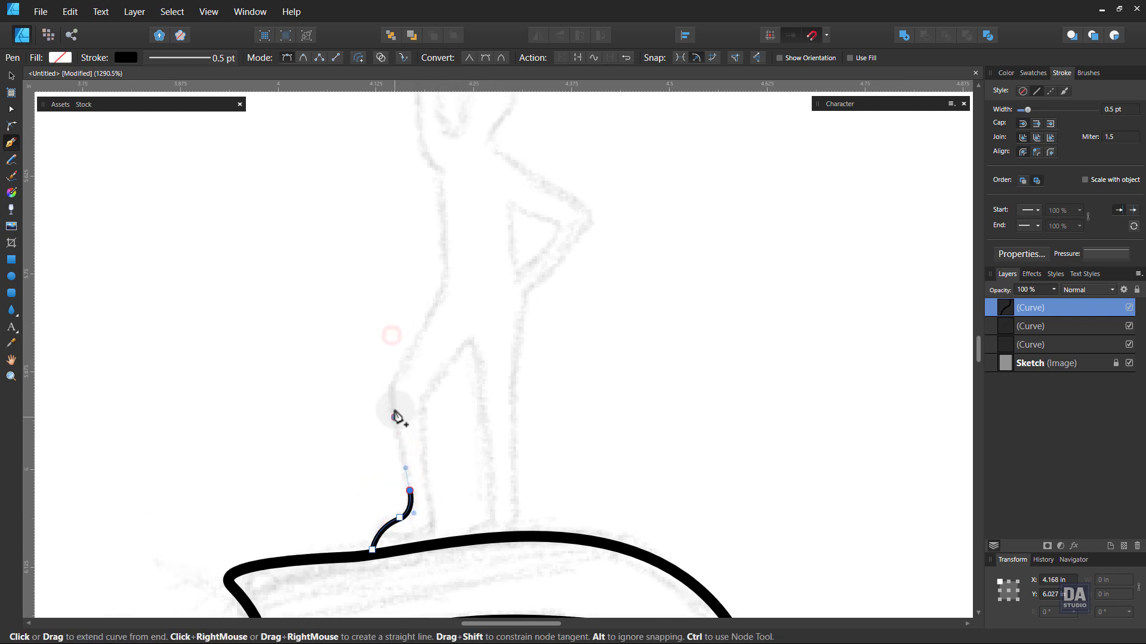
pyautogui.scroll(3, 441, 384)
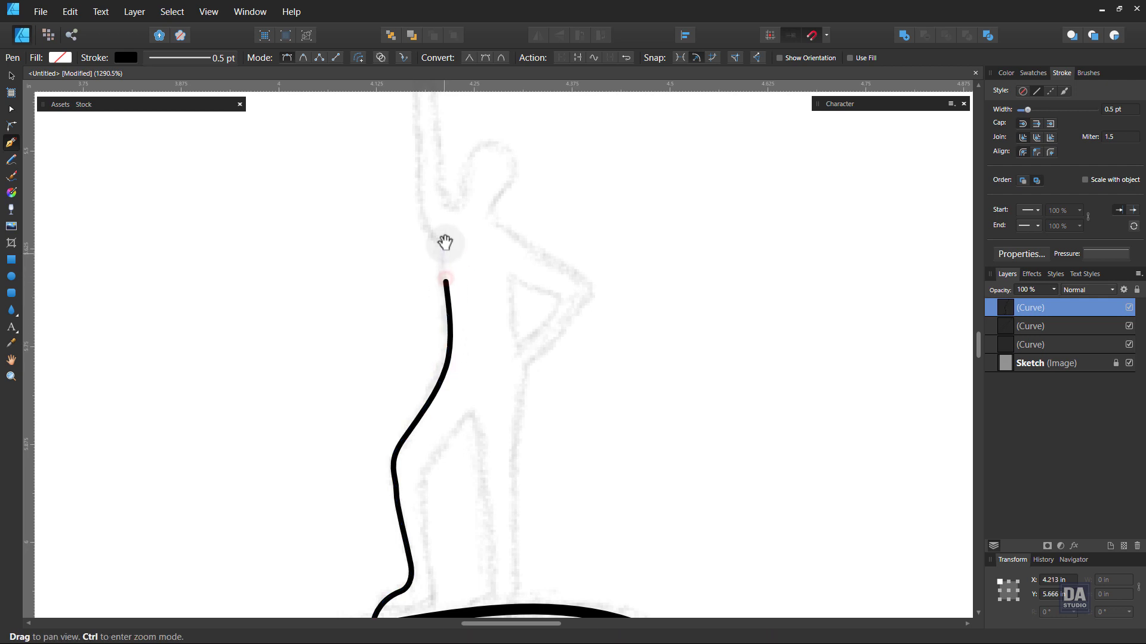
pyautogui.moveTo(439, 245); pyautogui.dragTo(504, 248)
pyautogui.click(444, 257)
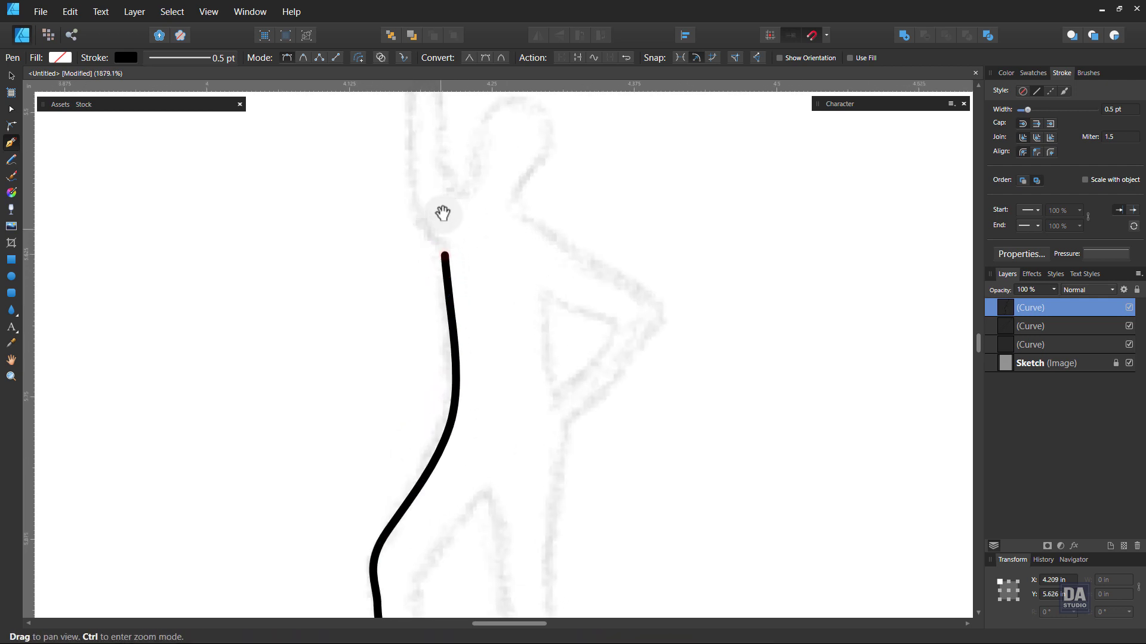
pyautogui.scroll(4, 446, 269)
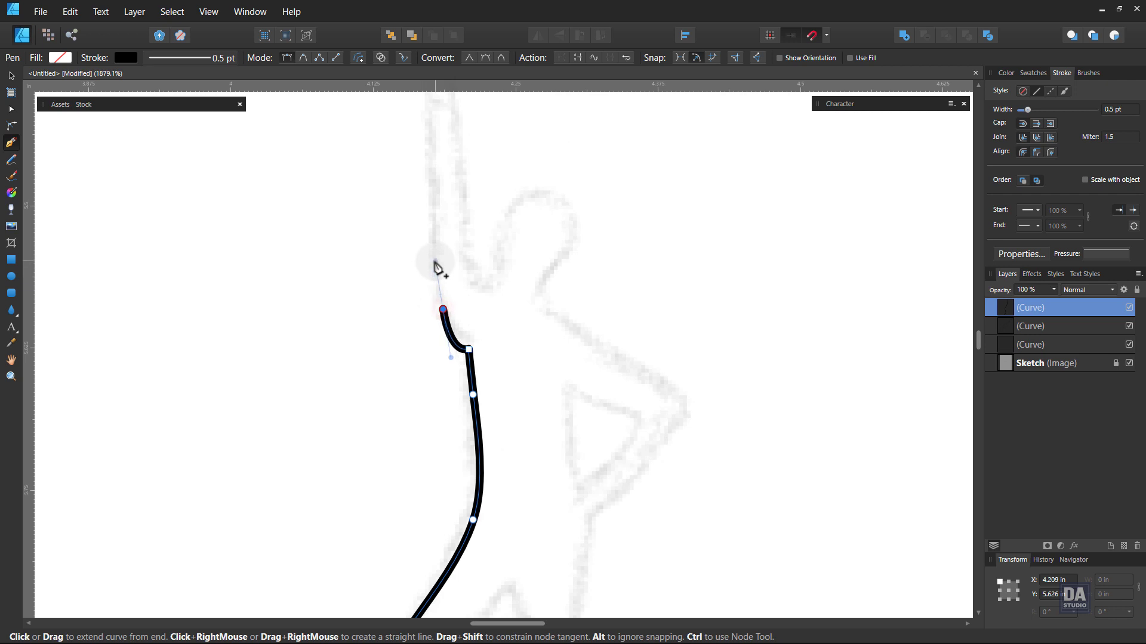
# - Move the underarm corner node slightly upward and refine the curve joining it to the raised arm
pyautogui.press('ctrl')
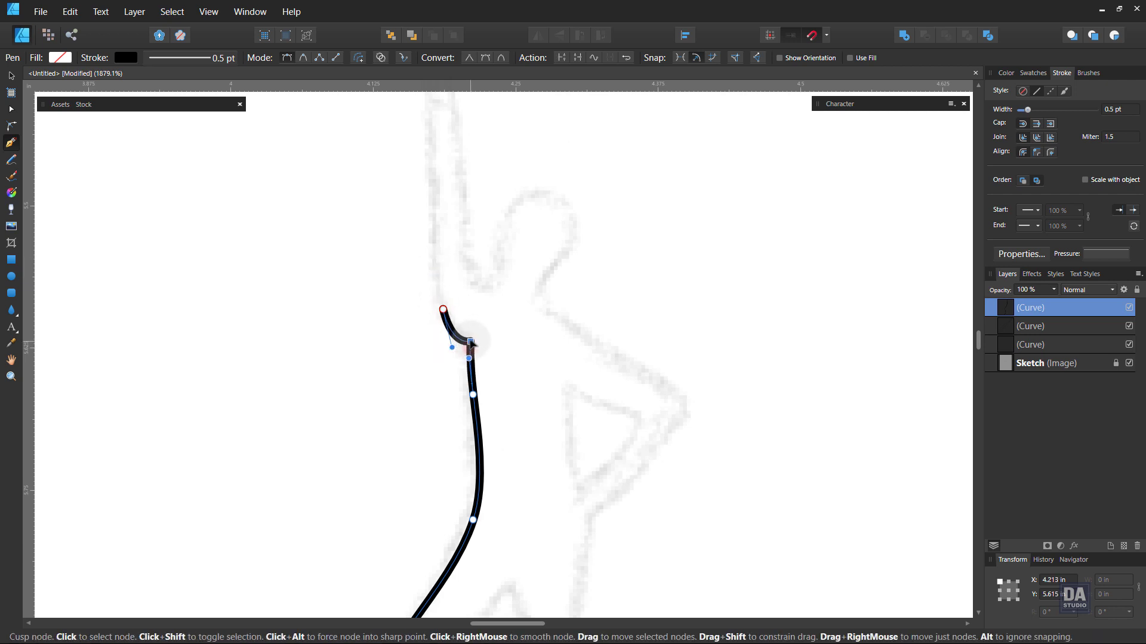
pyautogui.click(471, 343)
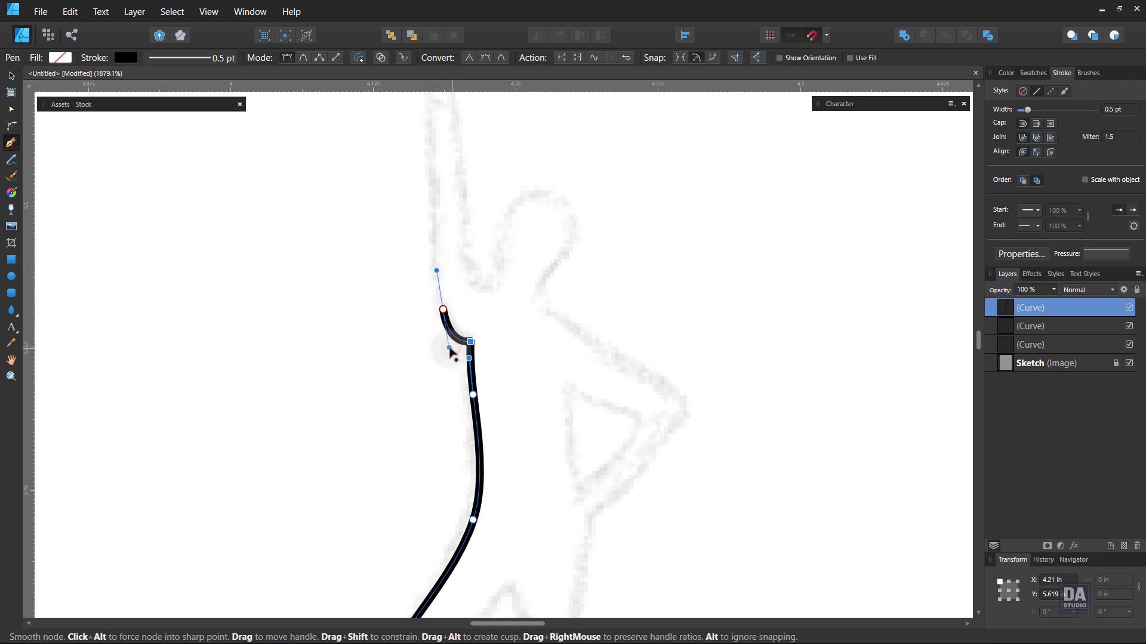
pyautogui.click(443, 309)
# - Extend the figure's outline up the outer edge of the raised arm, past the wrist to the thumb tip
pyautogui.moveTo(460, 271); pyautogui.dragTo(473, 423)
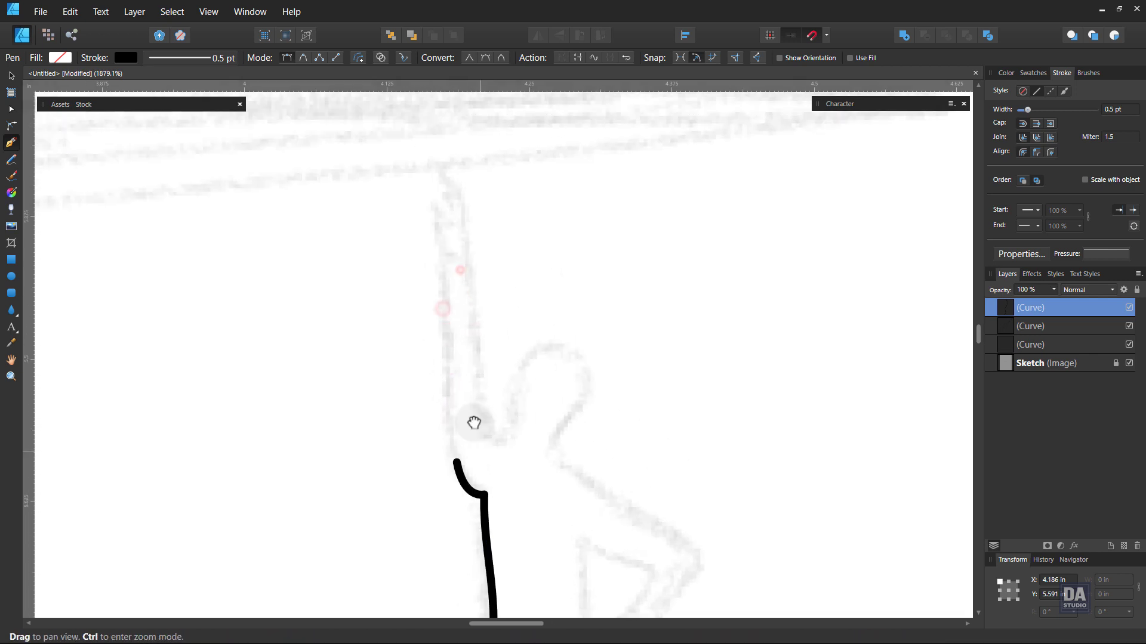
pyautogui.moveTo(439, 266); pyautogui.dragTo(471, 298)
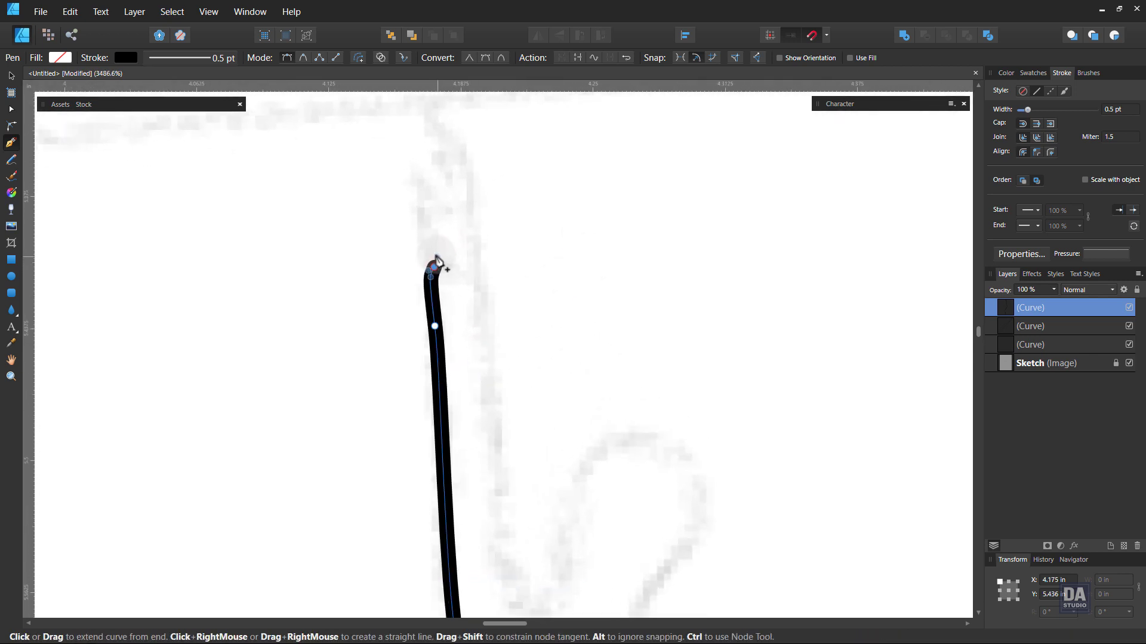
pyautogui.moveTo(421, 210); pyautogui.dragTo(440, 136)
pyautogui.hotkey('ctrl', 'z')
pyautogui.click(422, 181)
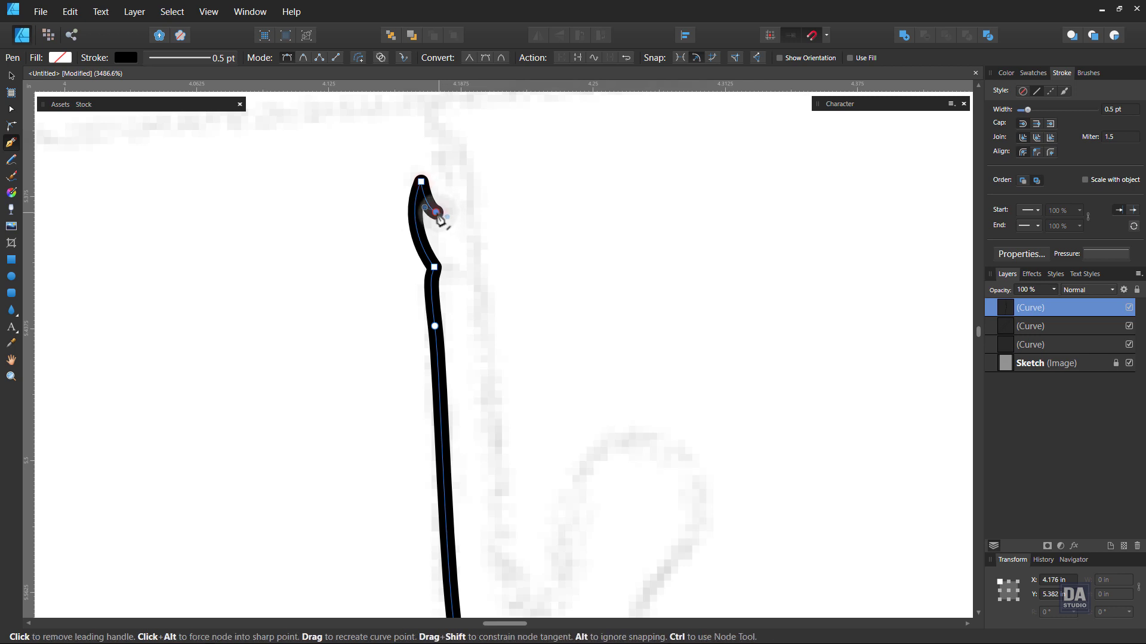
# - Trace the notch between the thumb and fingers up to the fingertips and adjust the fingertip node's position
pyautogui.moveTo(458, 194); pyautogui.dragTo(494, 312)
pyautogui.click(470, 252)
pyautogui.moveTo(470, 253)
pyautogui.mouseDown()
pyautogui.moveTo(445, 222)
pyautogui.moveTo(460, 240)
pyautogui.mouseUp()
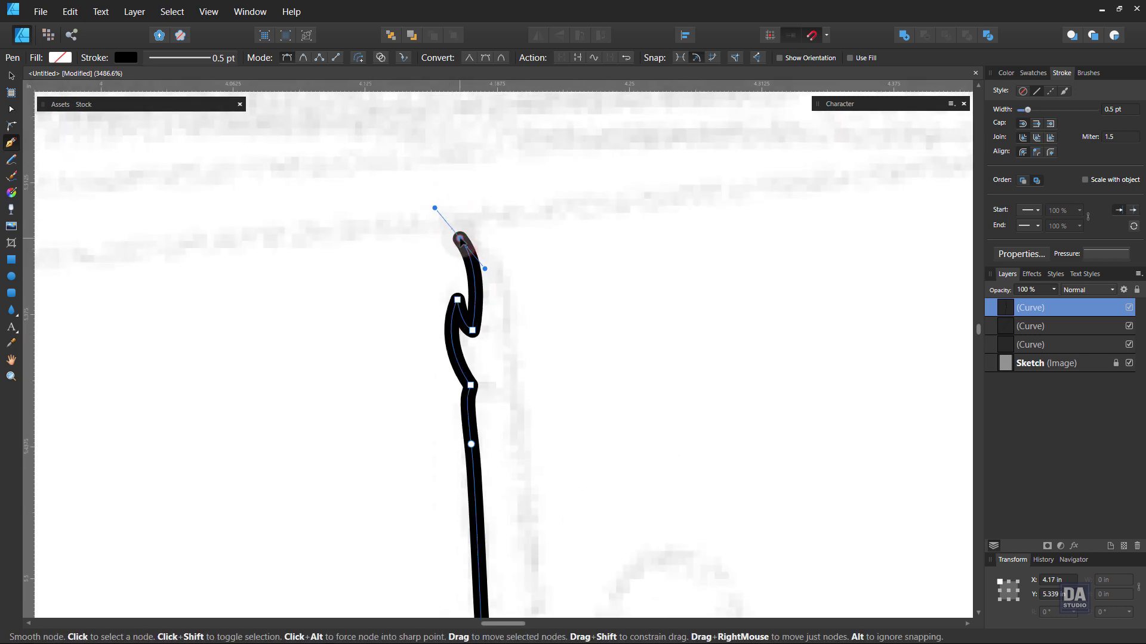
# - Trace the opposite side of the raised hand down toward the wrist, replacing the overlong arm segment with a shorter one
pyautogui.press('space')
pyautogui.moveTo(511, 310); pyautogui.dragTo(506, 343)
pyautogui.click(523, 465)
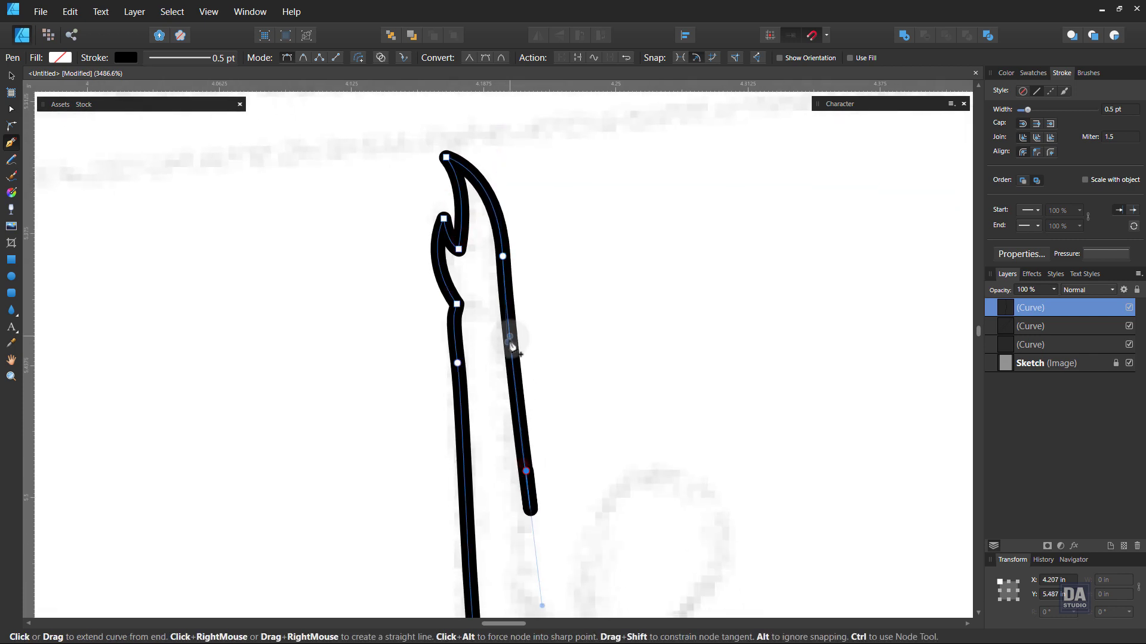
pyautogui.hotkey('ctrl', 'z')
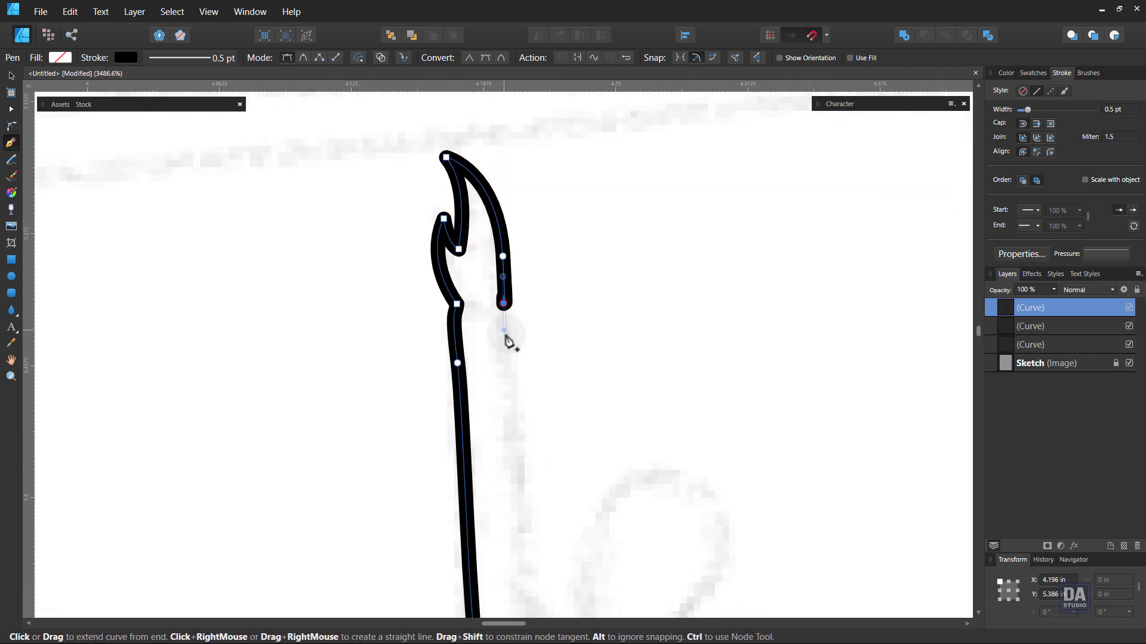
pyautogui.click(507, 343)
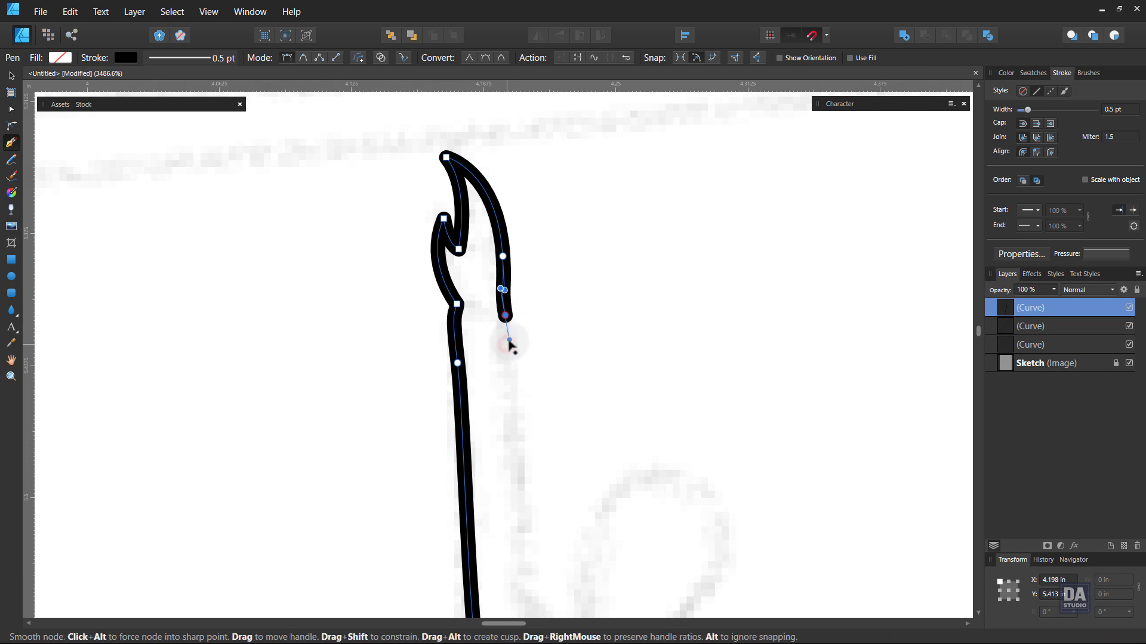
# - Continue the figure's outline down the inner edge of the raised arm and around the shoulder dip to the base of the head
pyautogui.press('space')
pyautogui.moveTo(511, 430)
pyautogui.mouseDown()
pyautogui.moveTo(512, 348)
pyautogui.moveTo(512, 444)
pyautogui.mouseUp()
pyautogui.press('space')
pyautogui.moveTo(550, 497); pyautogui.dragTo(549, 410)
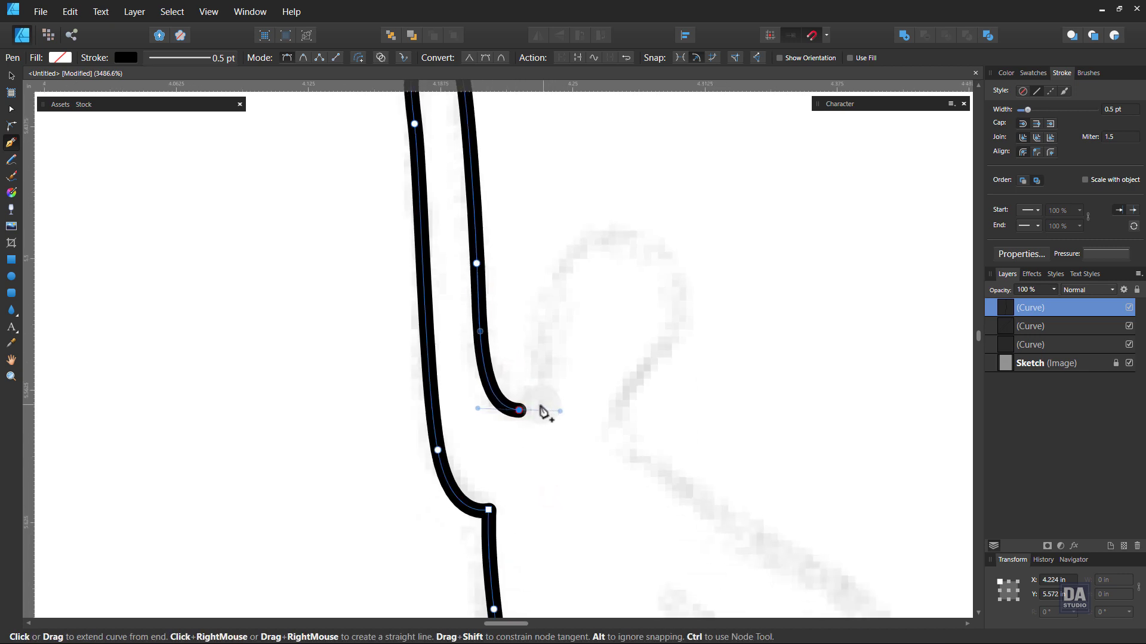
pyautogui.moveTo(544, 374); pyautogui.dragTo(517, 355)
# - Trace the outline over the top of the head and down its far side, curving in at the neck
pyautogui.press('space')
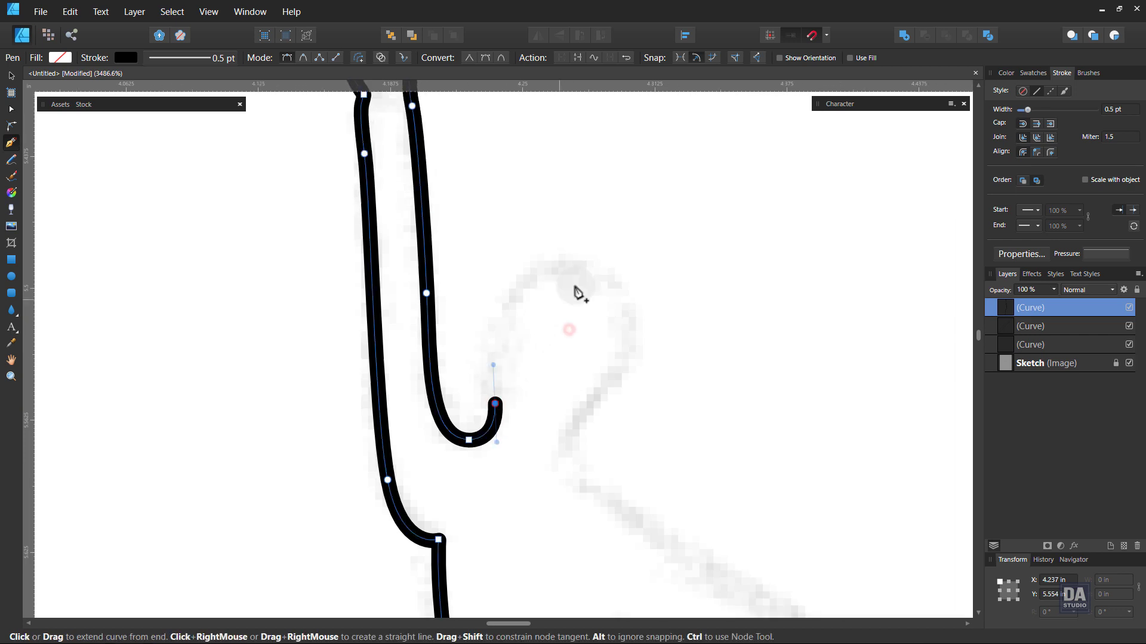
pyautogui.moveTo(595, 272); pyautogui.dragTo(662, 250)
pyautogui.press('space')
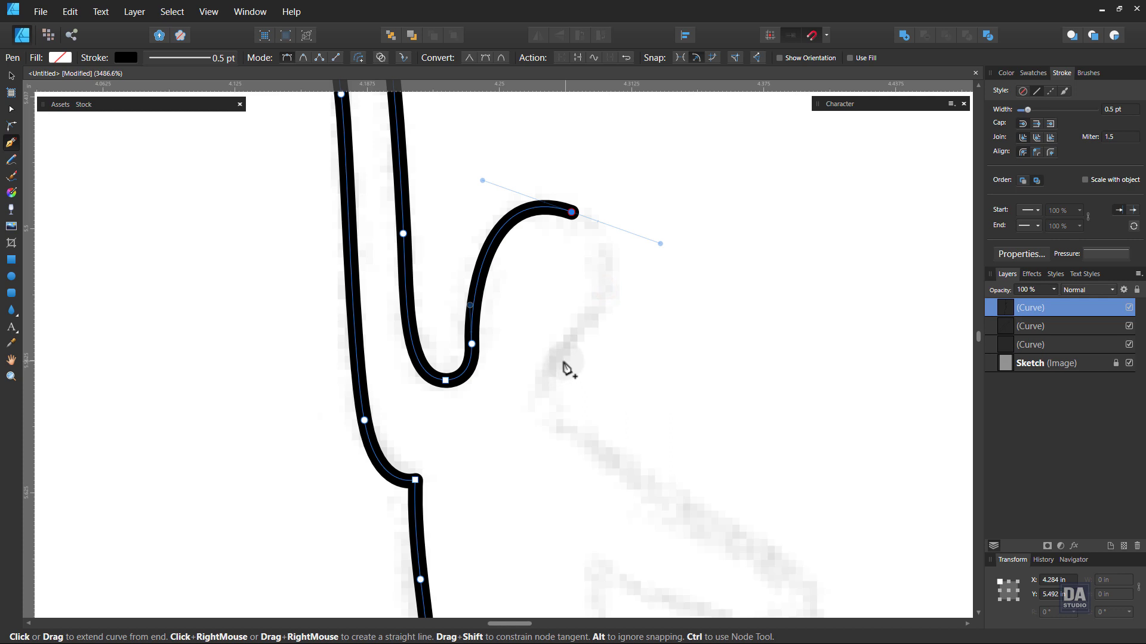
pyautogui.moveTo(566, 368); pyautogui.dragTo(547, 384)
pyautogui.press('space')
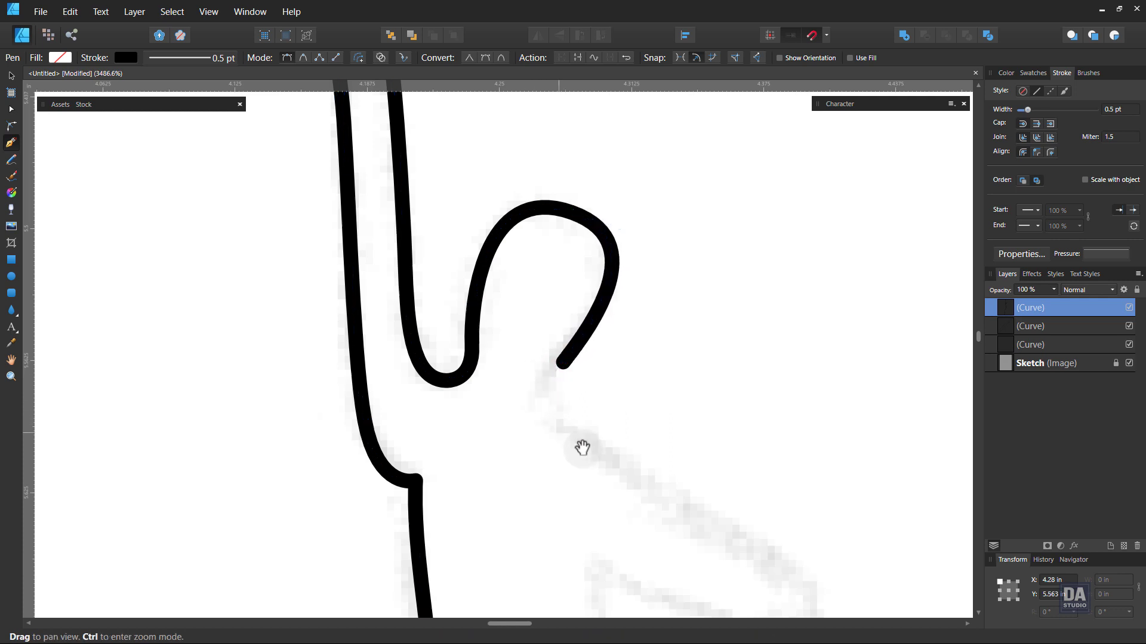
pyautogui.moveTo(582, 448); pyautogui.dragTo(597, 412)
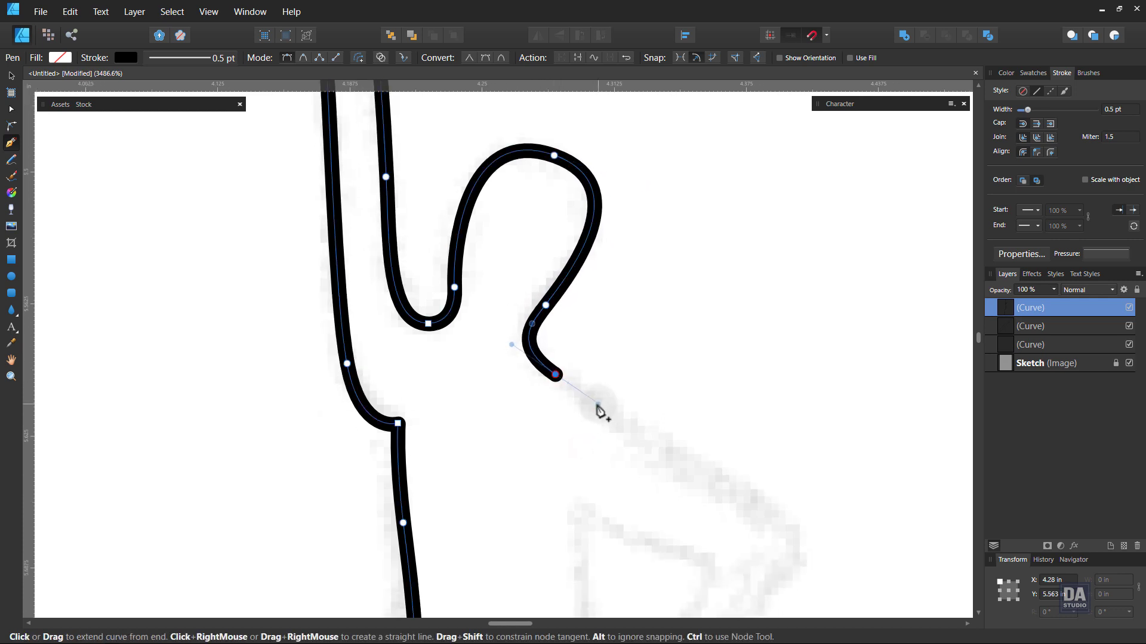
# - Trace the bent arm from the neck along the shoulder, around the elbow and back along the forearm to the waist
pyautogui.press('space')
pyautogui.moveTo(678, 447); pyautogui.dragTo(461, 194)
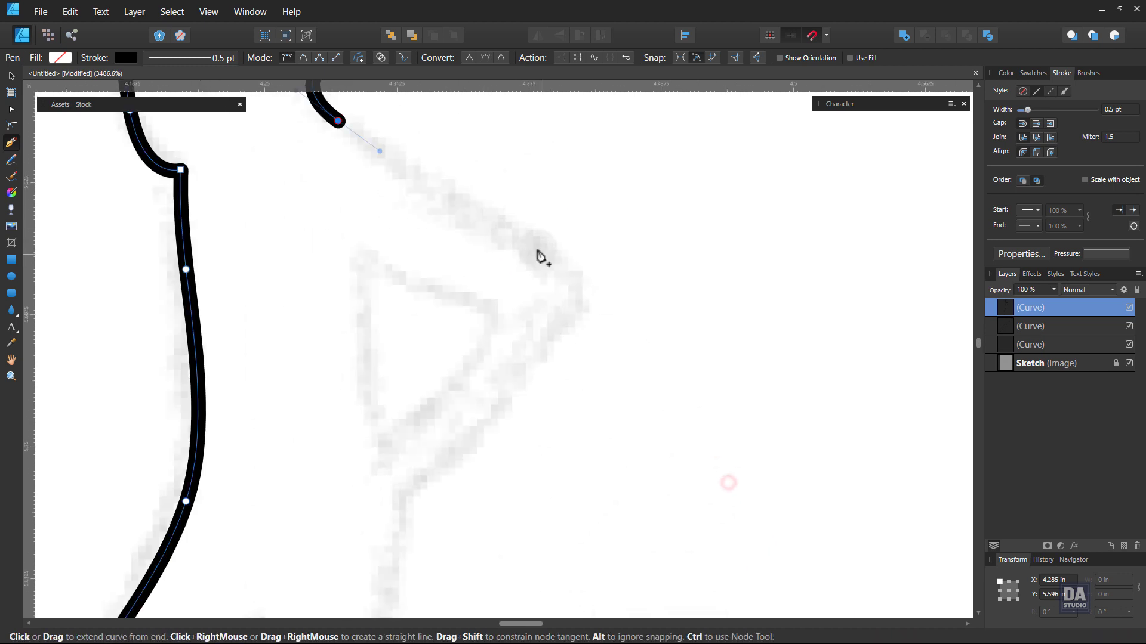
pyautogui.moveTo(513, 235); pyautogui.dragTo(557, 263)
pyautogui.press('space')
pyautogui.moveTo(563, 353); pyautogui.dragTo(512, 371)
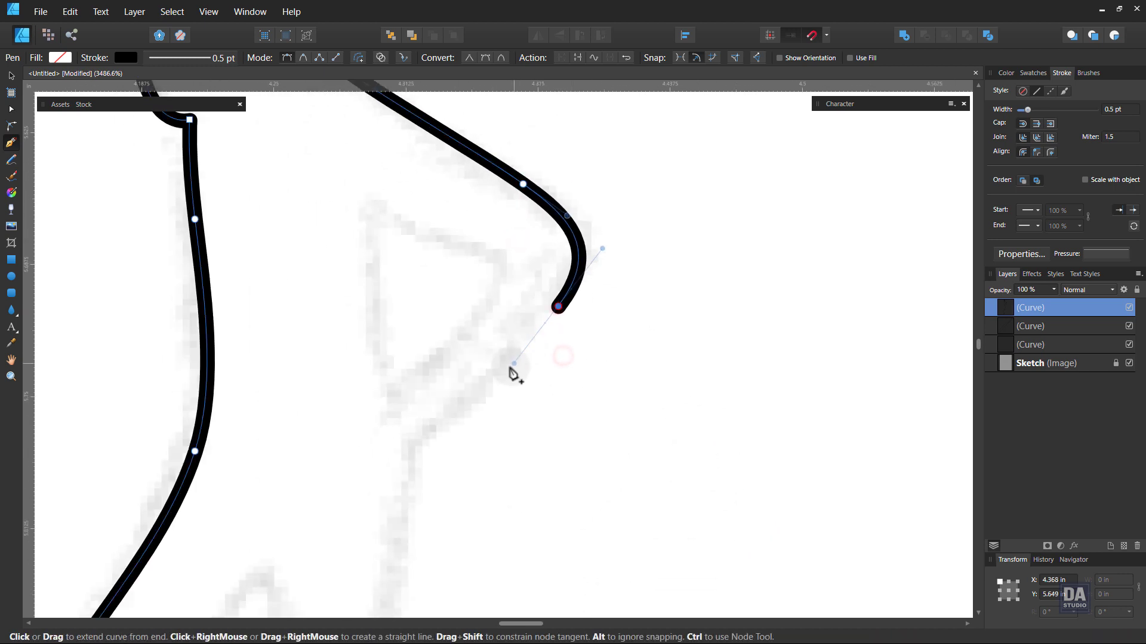
pyautogui.press('space')
pyautogui.moveTo(428, 419); pyautogui.dragTo(452, 448)
# - Extend the outline from the waist down the outer leg to the mountain top and along the sole to the toe
pyautogui.press('space')
pyautogui.moveTo(445, 507); pyautogui.dragTo(482, 197)
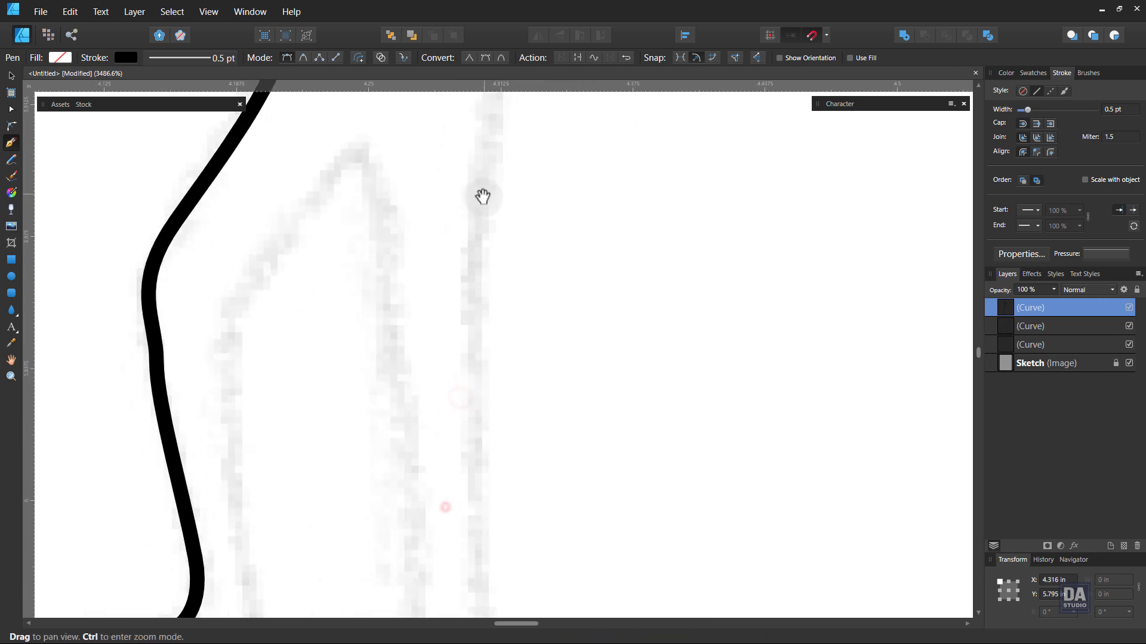
pyautogui.hotkey('ctrl', 'space')
pyautogui.moveTo(458, 312); pyautogui.dragTo(303, 310)
pyautogui.press('space')
pyautogui.moveTo(561, 435); pyautogui.dragTo(543, 373)
pyautogui.moveTo(458, 375); pyautogui.dragTo(465, 470)
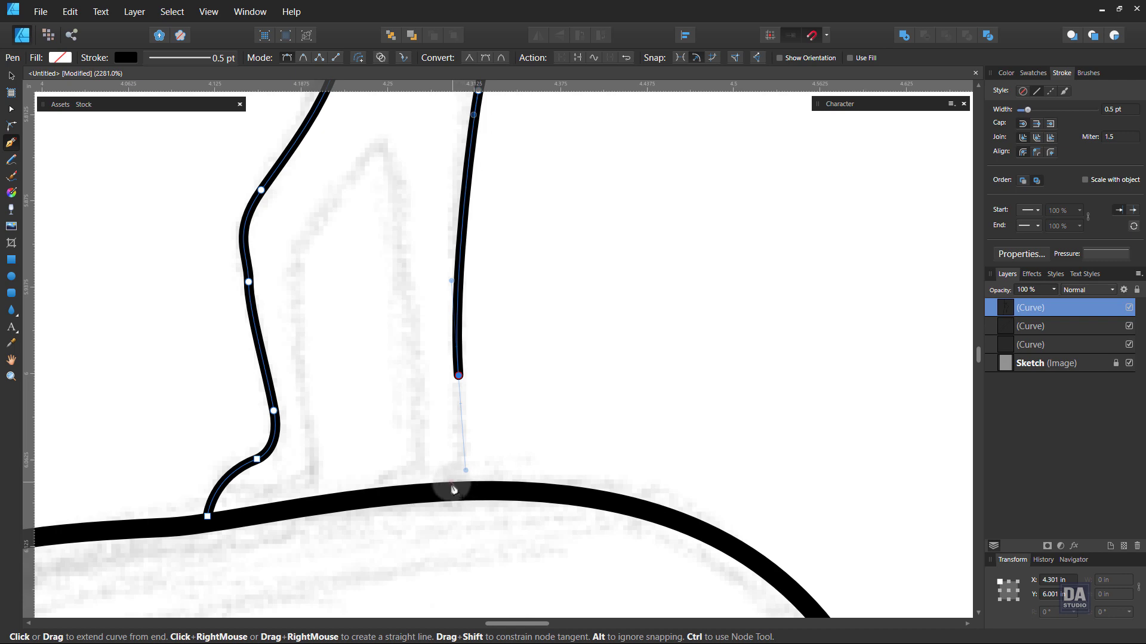
pyautogui.click(452, 483)
pyautogui.click(373, 491)
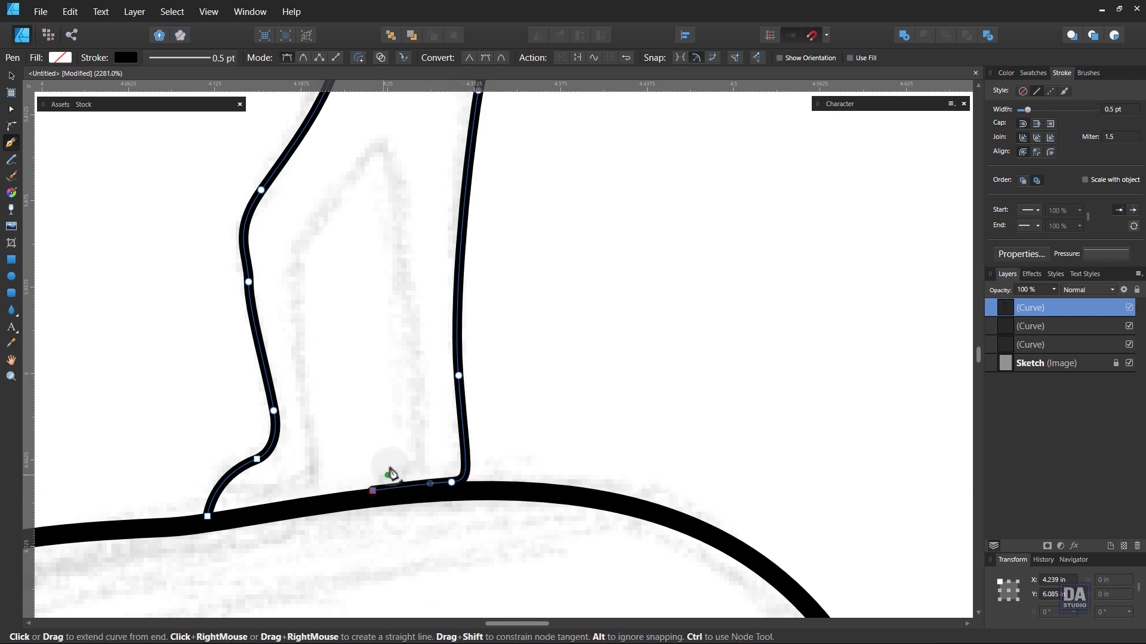
# - Trace over the foot, up the inner leg to the crotch and down the other leg, closing the outline at the first toe
pyautogui.moveTo(408, 463); pyautogui.dragTo(438, 464)
pyautogui.moveTo(423, 417); pyautogui.dragTo(421, 396)
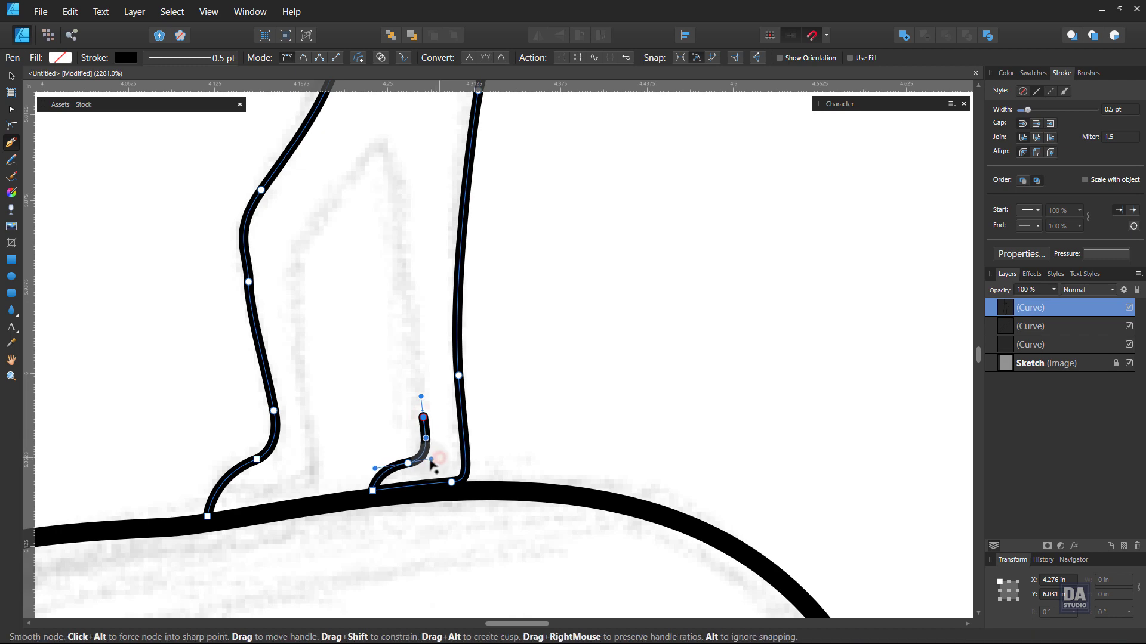
pyautogui.moveTo(404, 225); pyautogui.dragTo(394, 275)
pyautogui.moveTo(361, 345); pyautogui.dragTo(380, 273)
pyautogui.moveTo(384, 324); pyautogui.dragTo(382, 366)
pyautogui.press('space')
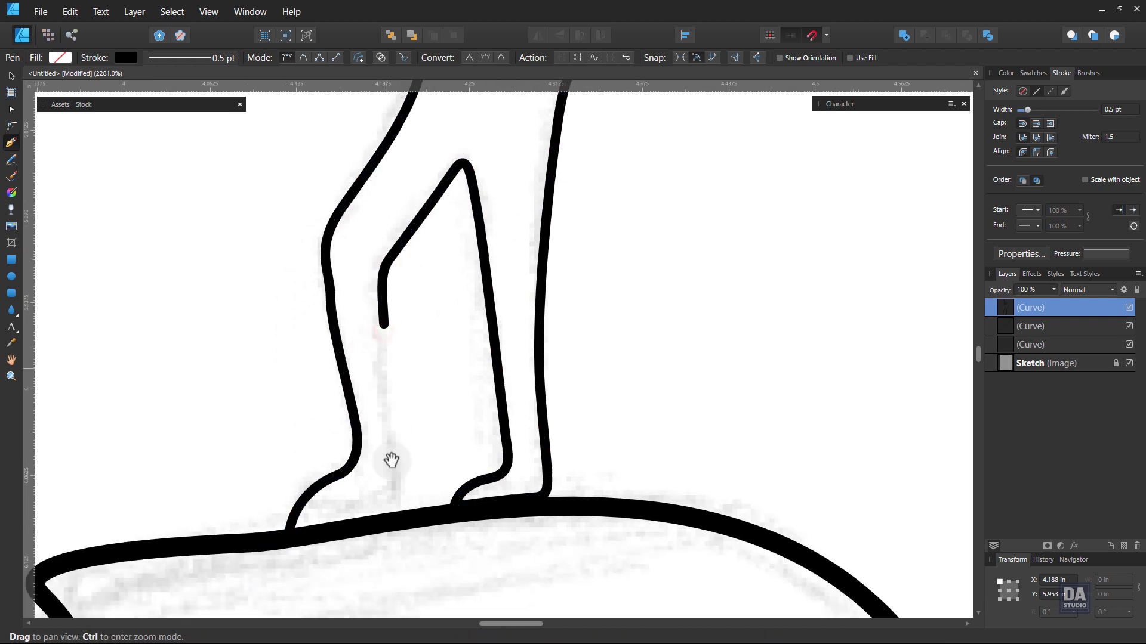
pyautogui.moveTo(391, 459); pyautogui.dragTo(384, 406)
pyautogui.click(304, 410)
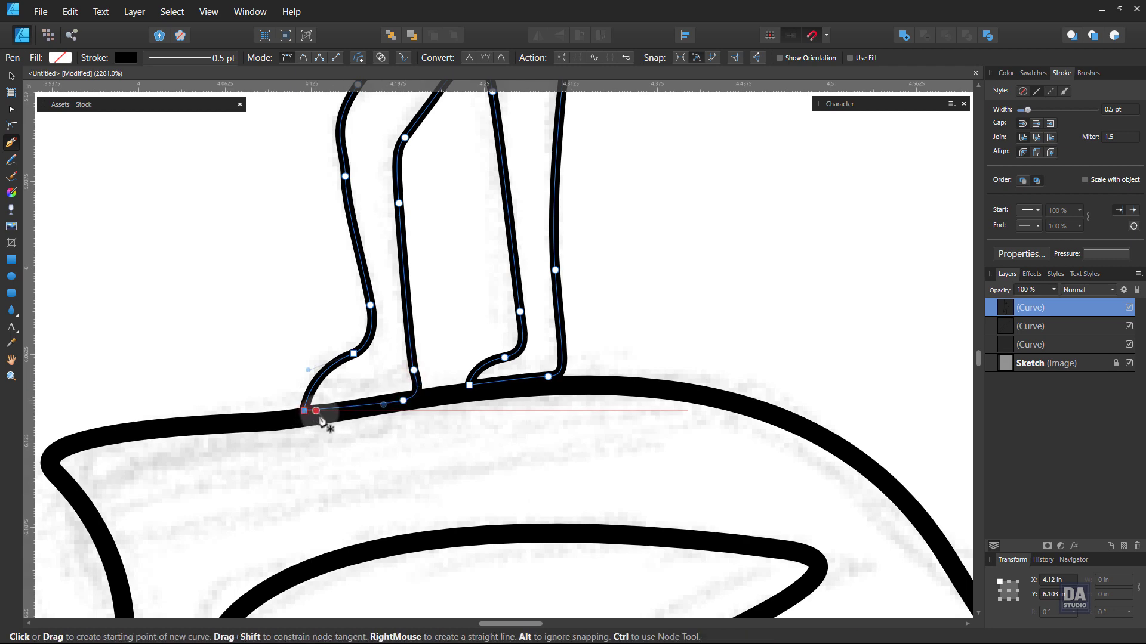
pyautogui.press('space')
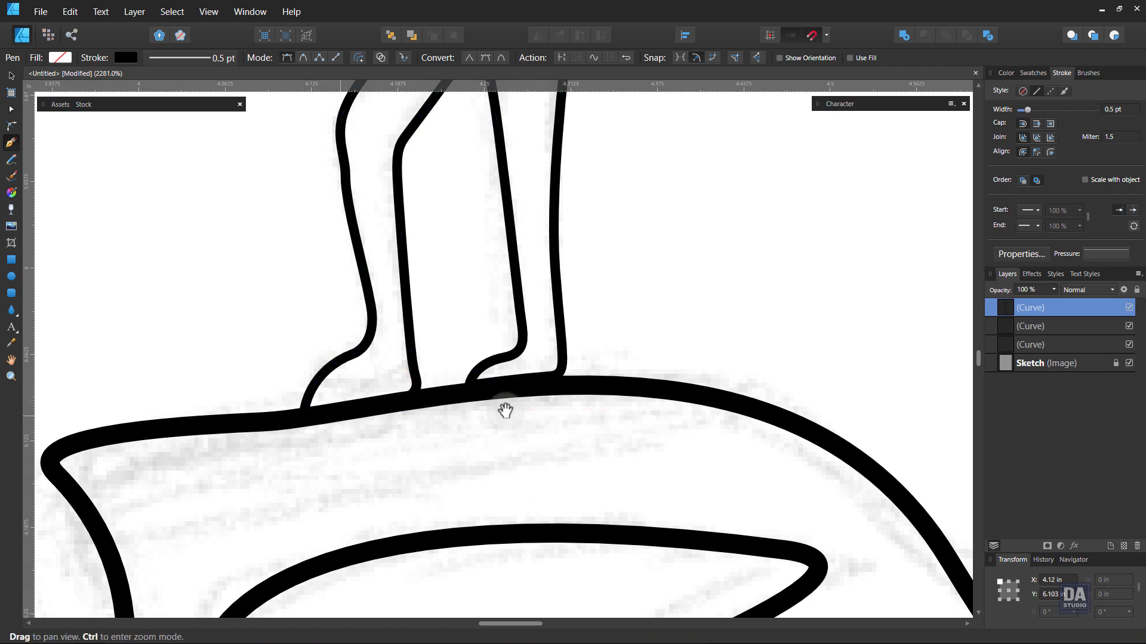
pyautogui.moveTo(515, 394); pyautogui.dragTo(430, 322)
pyautogui.moveTo(486, 243); pyautogui.dragTo(470, 394)
pyautogui.moveTo(539, 276); pyautogui.dragTo(800, 292)
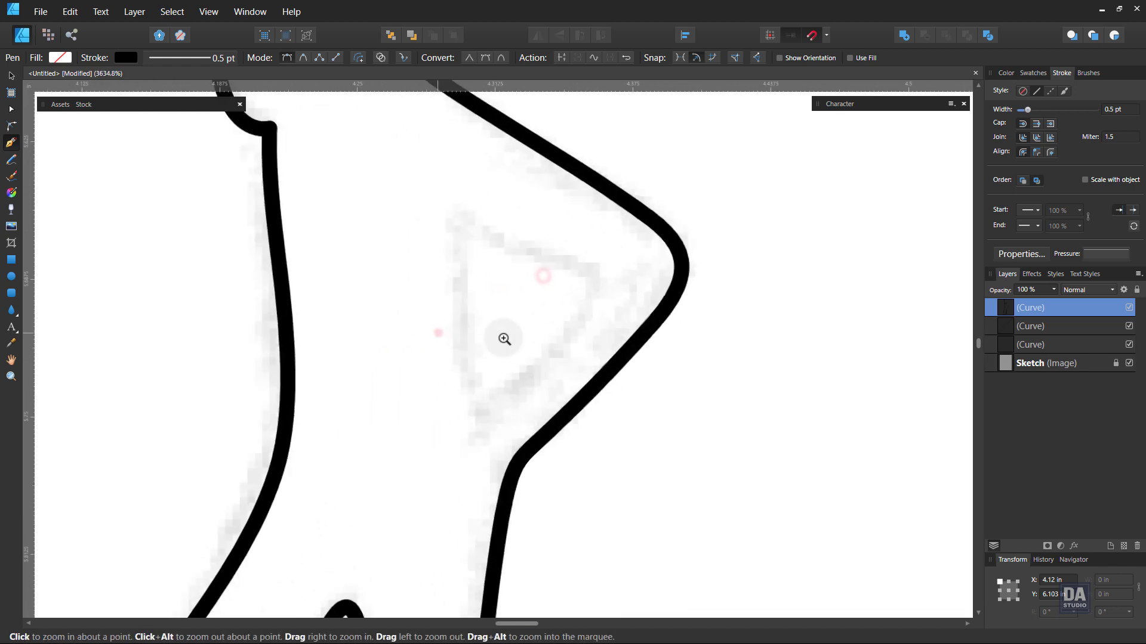
pyautogui.click(471, 426)
pyautogui.click(459, 212)
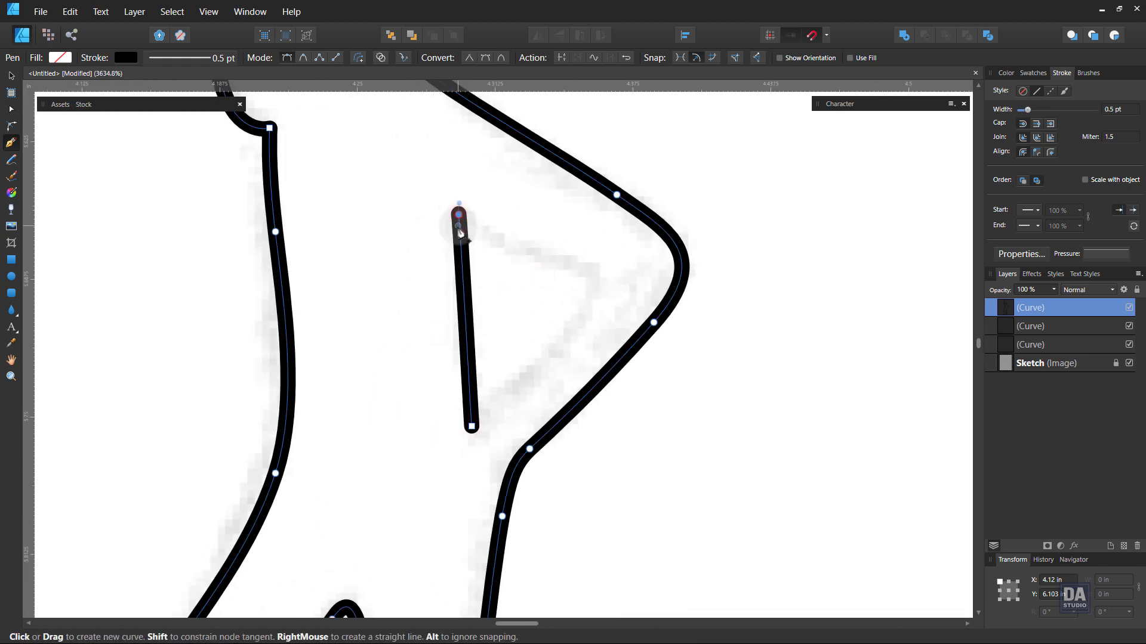
pyautogui.hotkey('ctrl', 'z')
pyautogui.hotkey('ctrl', 'z')
# - Trace the gap between the bent arm and the torso as a closed triangle with rounded corners
pyautogui.click(463, 395)
pyautogui.click(456, 238)
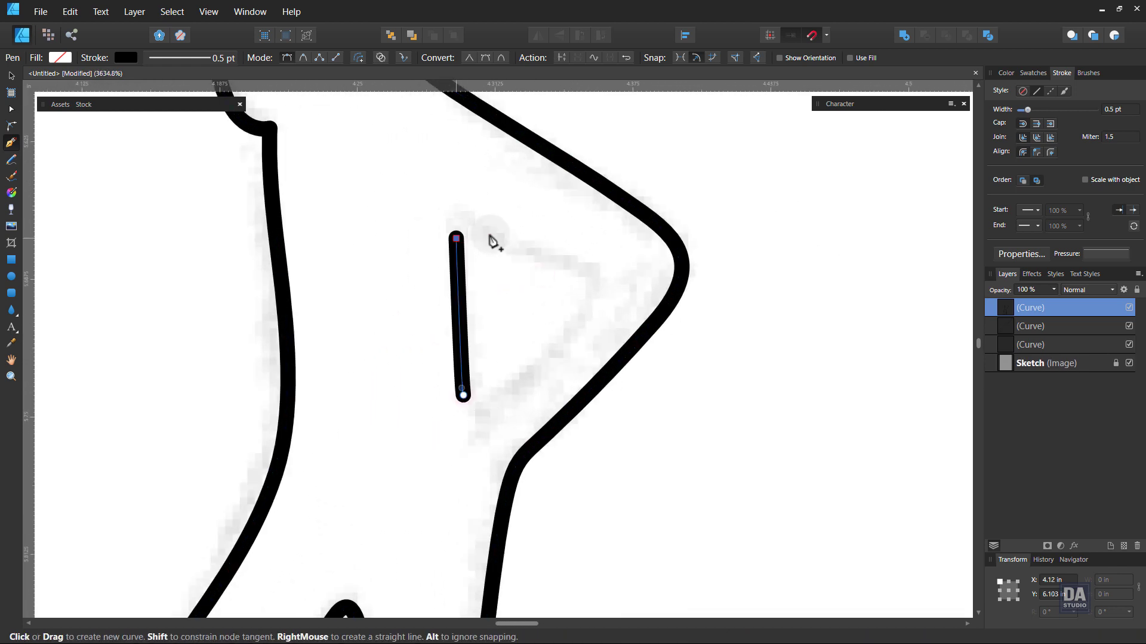
pyautogui.moveTo(490, 233); pyautogui.dragTo(523, 250)
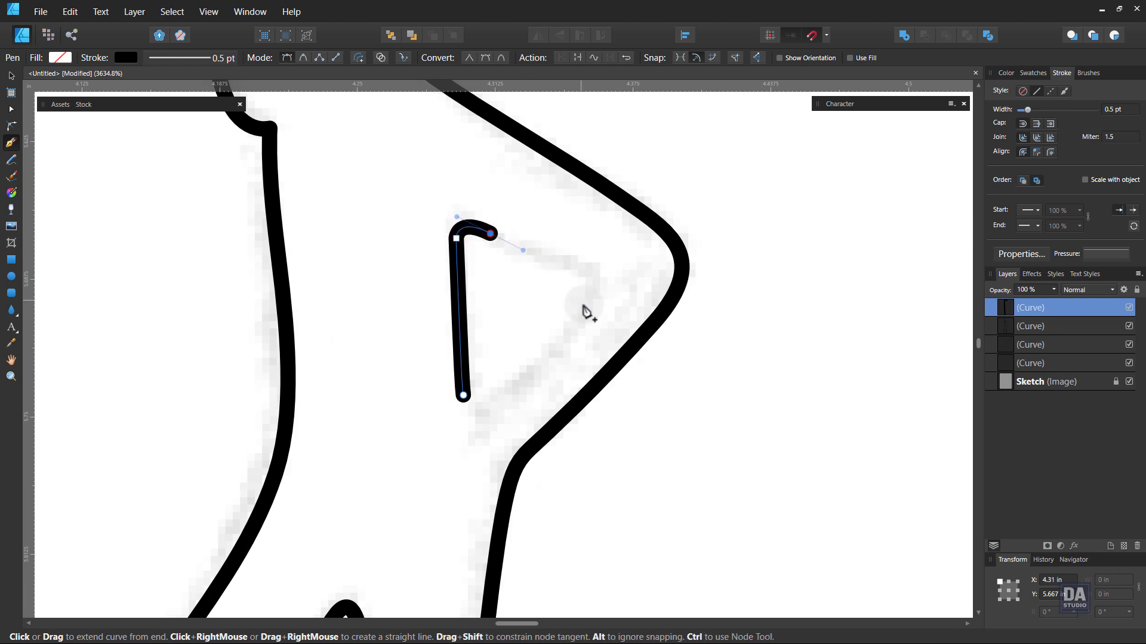
pyautogui.click(580, 273)
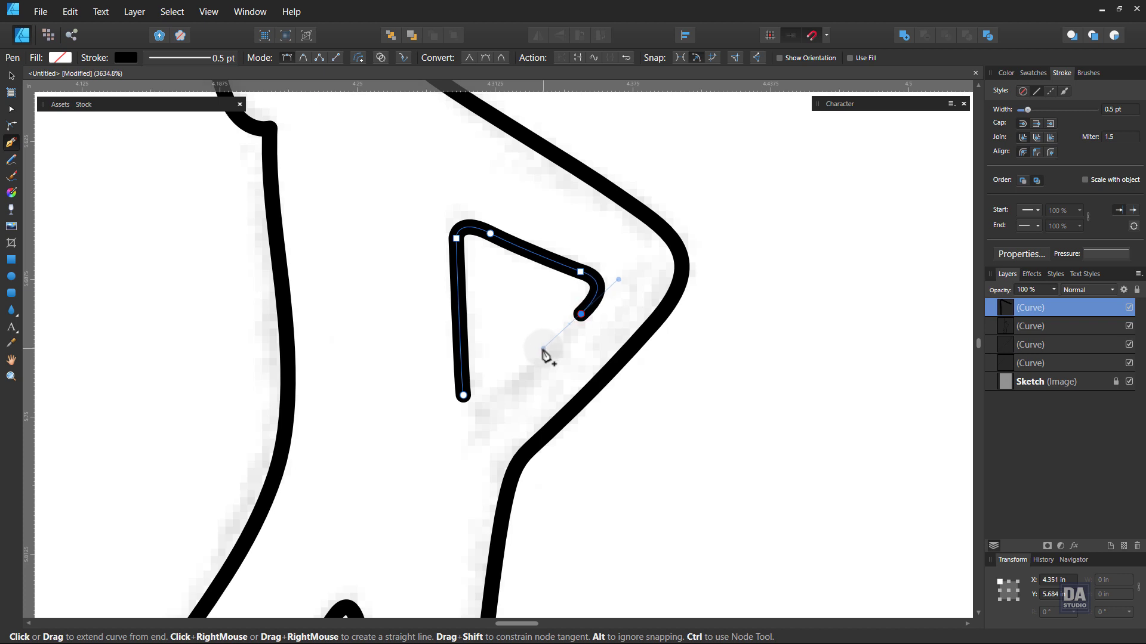
pyautogui.moveTo(542, 349); pyautogui.dragTo(540, 352)
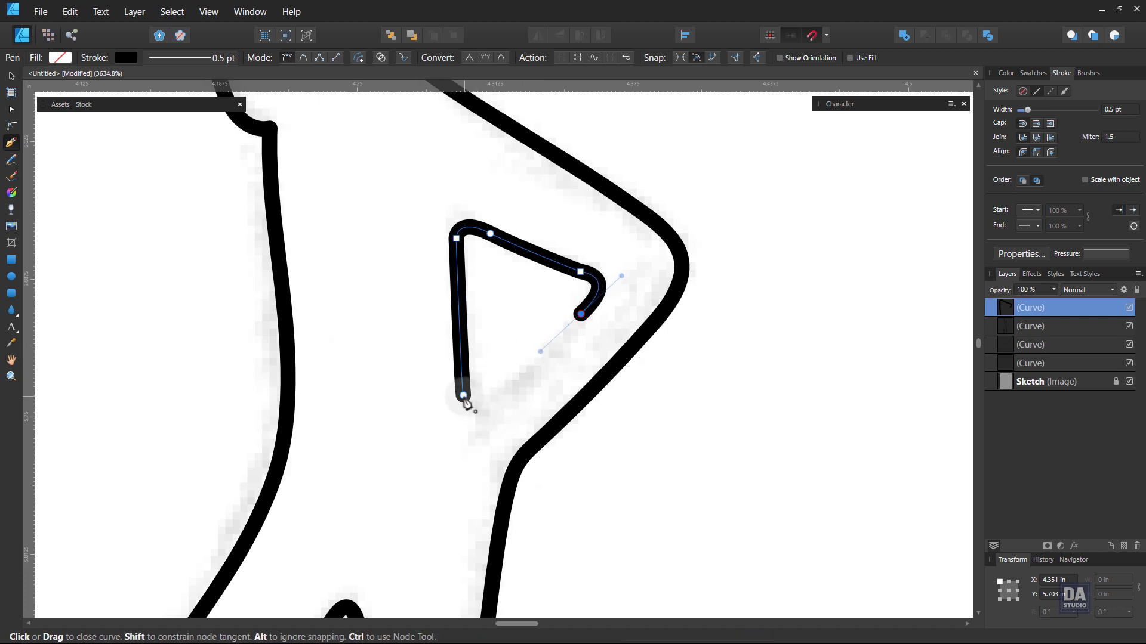
pyautogui.click(464, 395)
pyautogui.moveTo(476, 397); pyautogui.dragTo(481, 410)
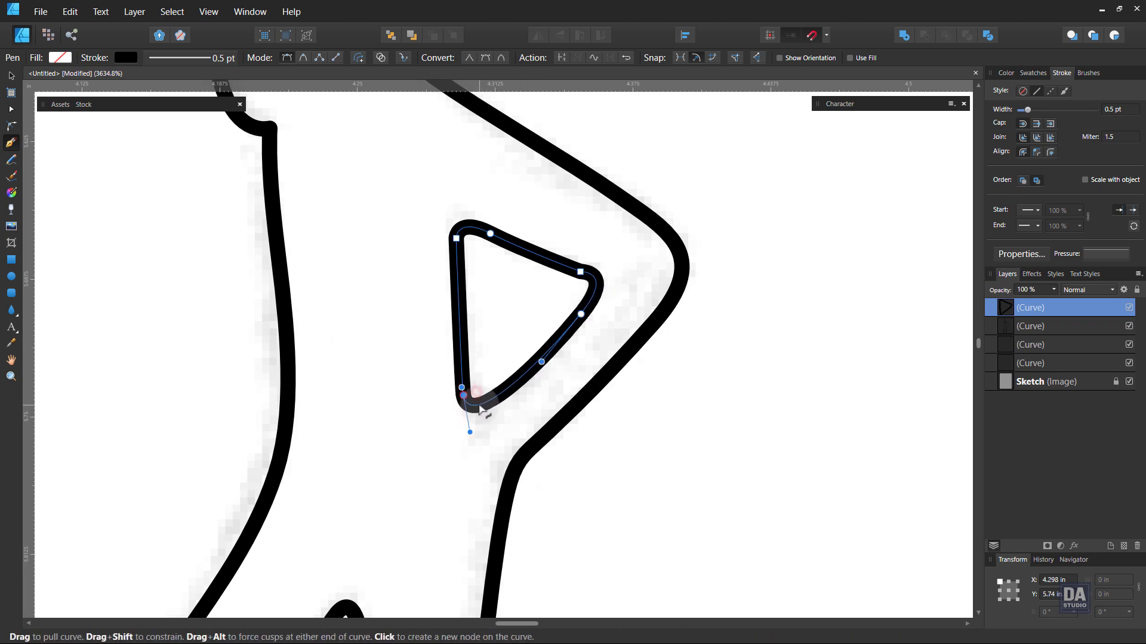
# - Select the triangle between the bent arm and torso and give it a grey fill with lightness 66 and no stroke
pyautogui.moveTo(629, 360); pyautogui.dragTo(348, 284)
pyautogui.moveTo(468, 302); pyautogui.dragTo(385, 299)
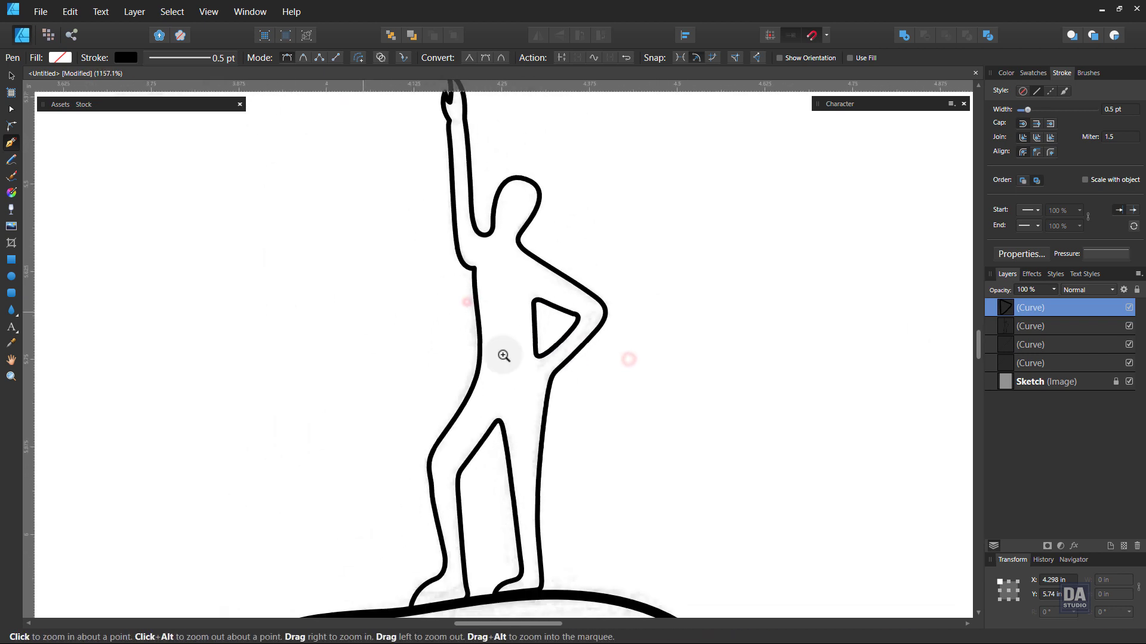
pyautogui.moveTo(616, 386); pyautogui.dragTo(371, 342)
pyautogui.moveTo(431, 342); pyautogui.dragTo(344, 340)
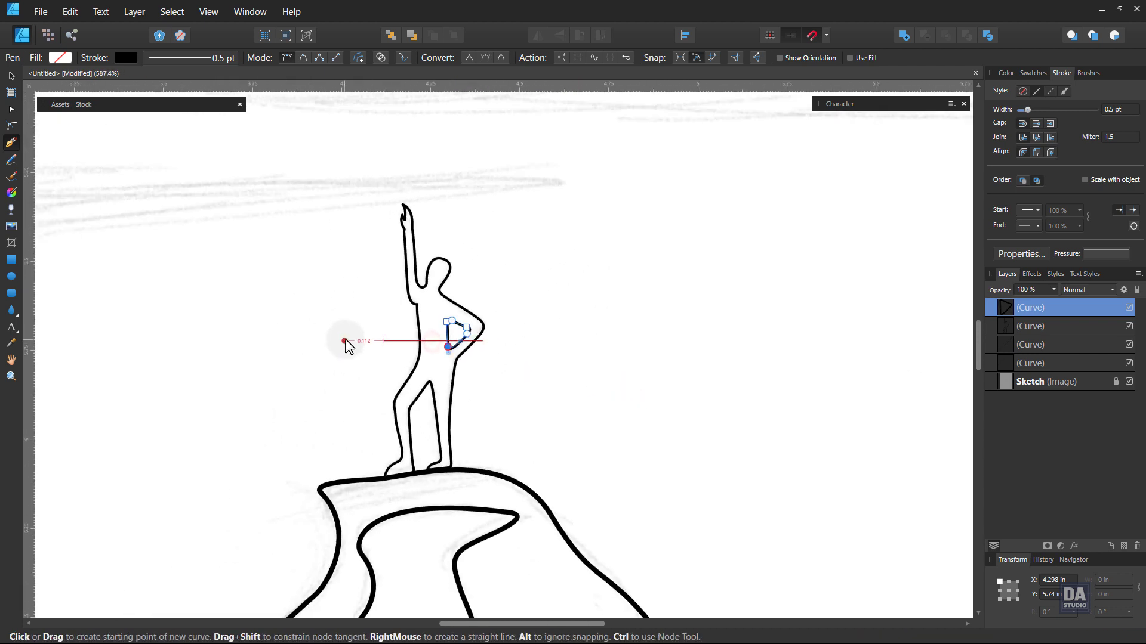
pyautogui.press('v')
pyautogui.click(484, 332)
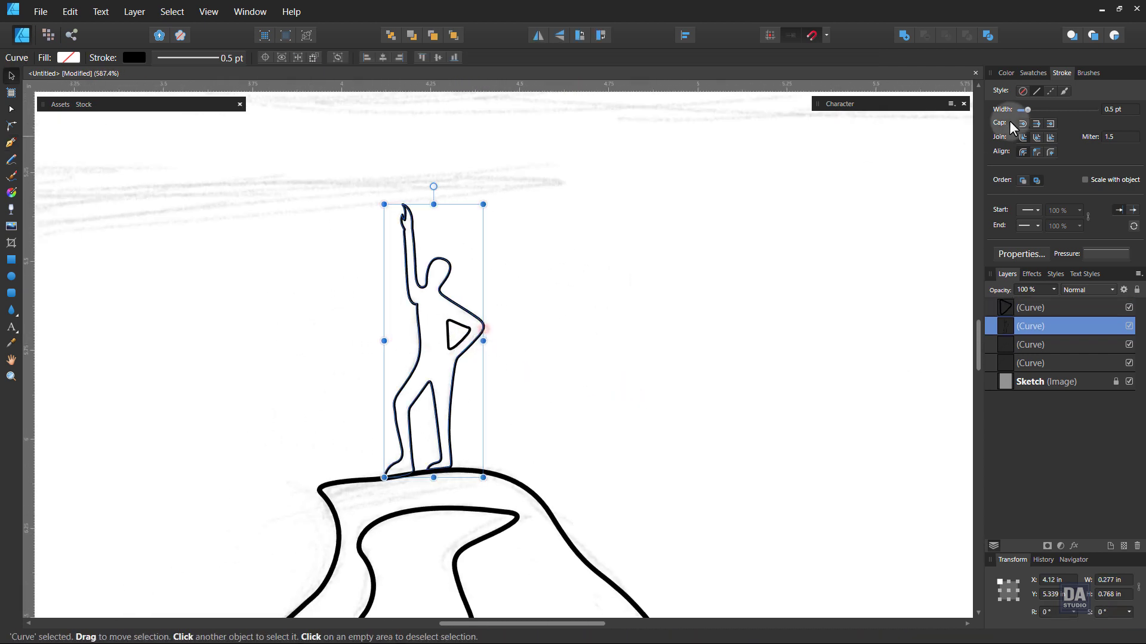
pyautogui.click(1040, 303)
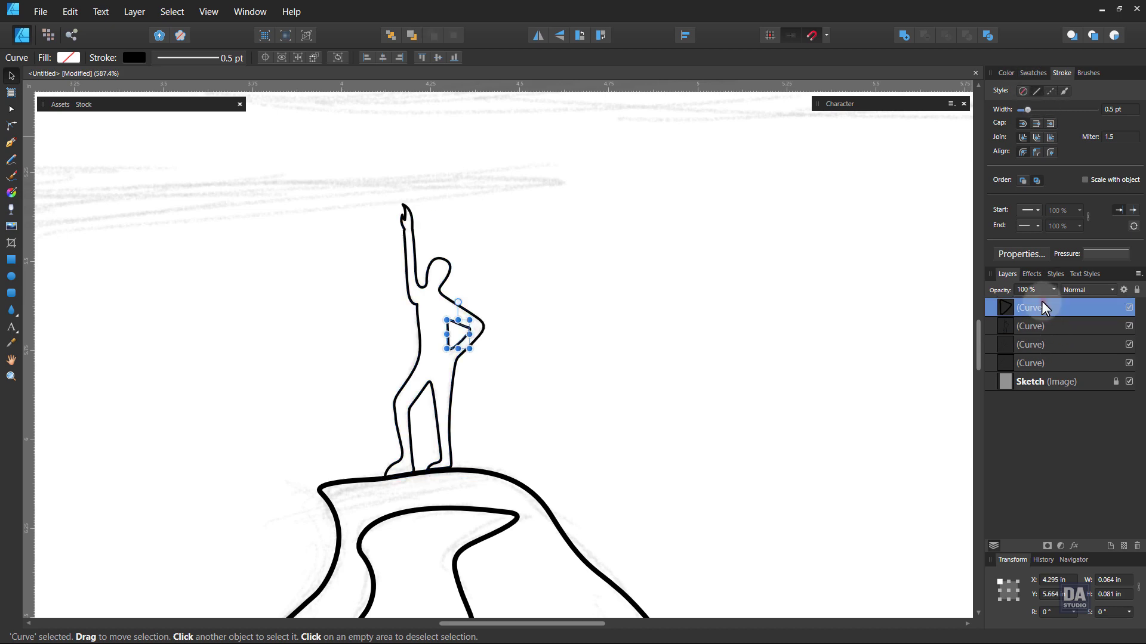
pyautogui.click(1006, 73)
pyautogui.moveTo(1055, 139); pyautogui.dragTo(1041, 157)
# - Swap the figure outline's black stroke to its fill, then subtract the grey arm-gap triangle from the silhouette
pyautogui.click(484, 342)
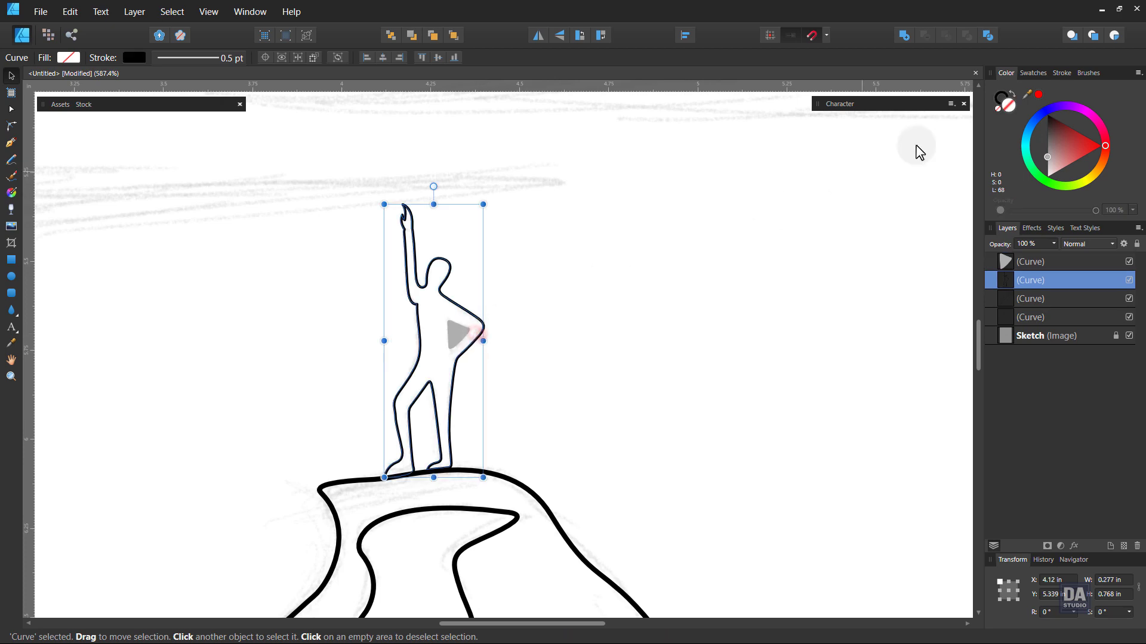
pyautogui.click(1011, 92)
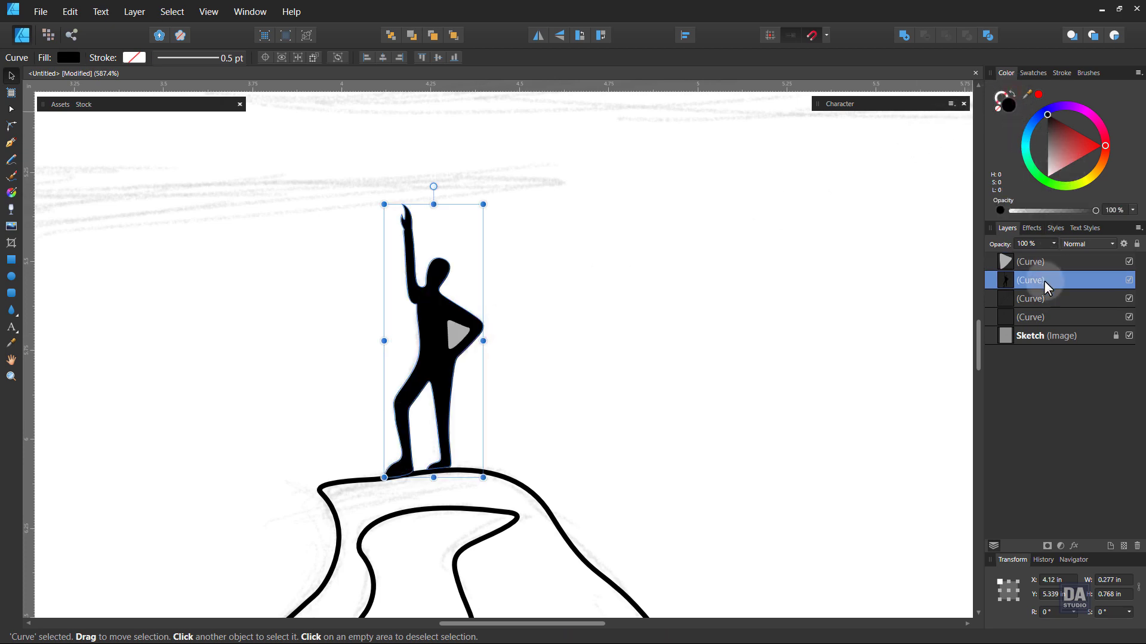
pyautogui.keyDown('shift'); pyautogui.click(1050, 263); pyautogui.keyUp('shift')
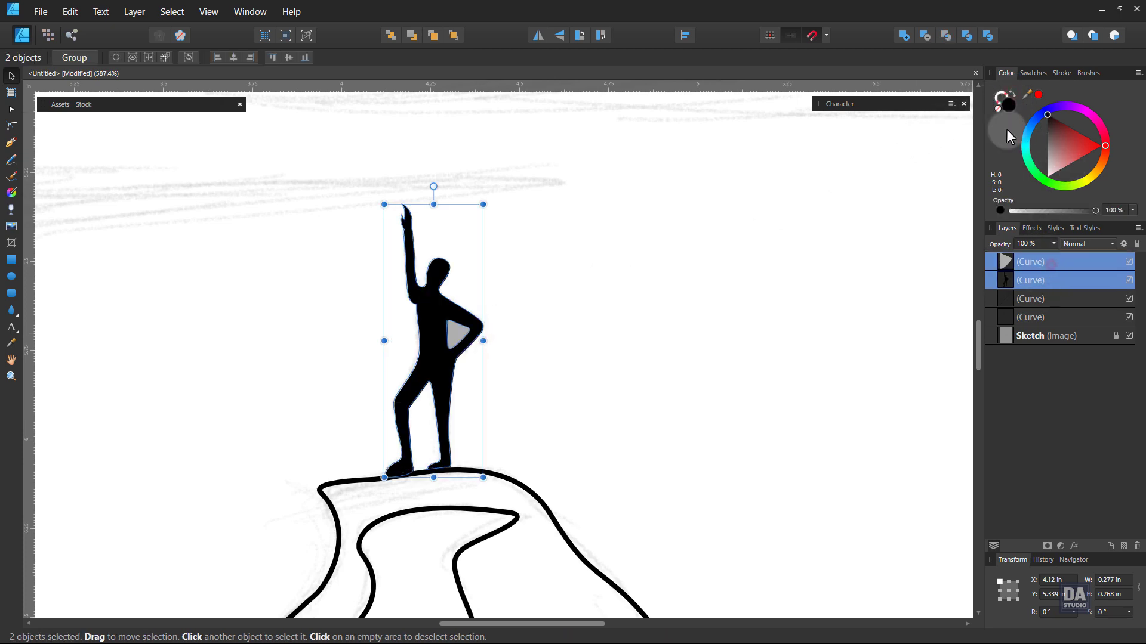
pyautogui.click(929, 38)
pyautogui.click(622, 291)
# - Round the raised hand's sharp fingertip with the Corner tool to a radius of about 0.002 in, and round the thumb tip too
pyautogui.moveTo(647, 294); pyautogui.dragTo(629, 234)
pyautogui.keyDown('ctrl'); pyautogui.click(195, 134); pyautogui.keyUp('ctrl')
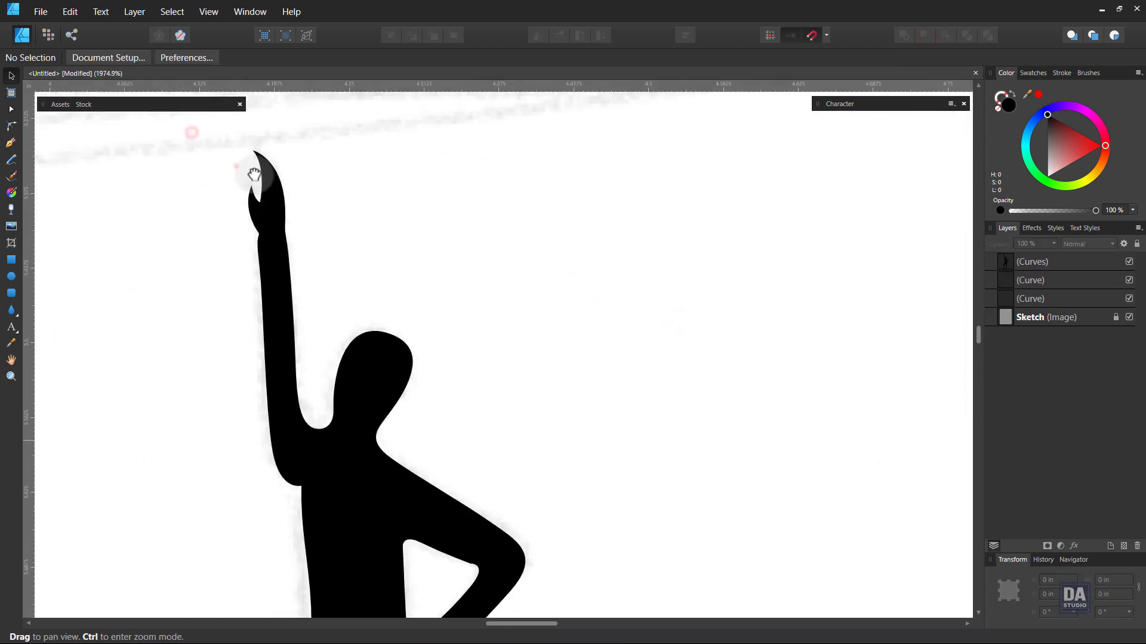
pyautogui.moveTo(241, 169); pyautogui.dragTo(380, 252)
pyautogui.click(406, 255)
pyautogui.press('a')
pyautogui.click(387, 233)
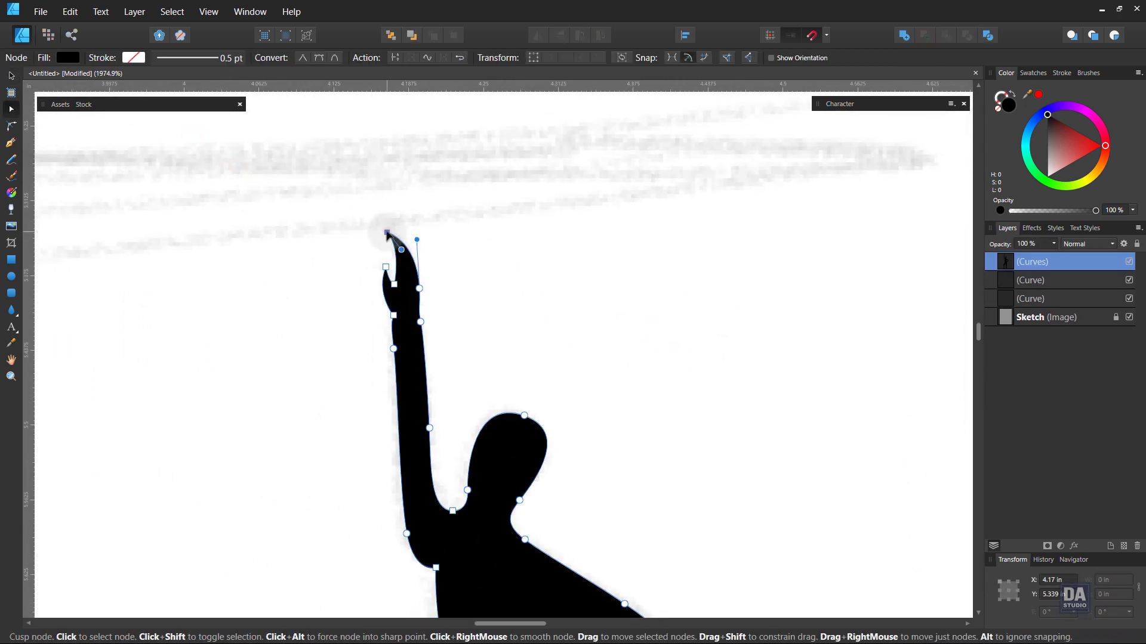
pyautogui.click(11, 128)
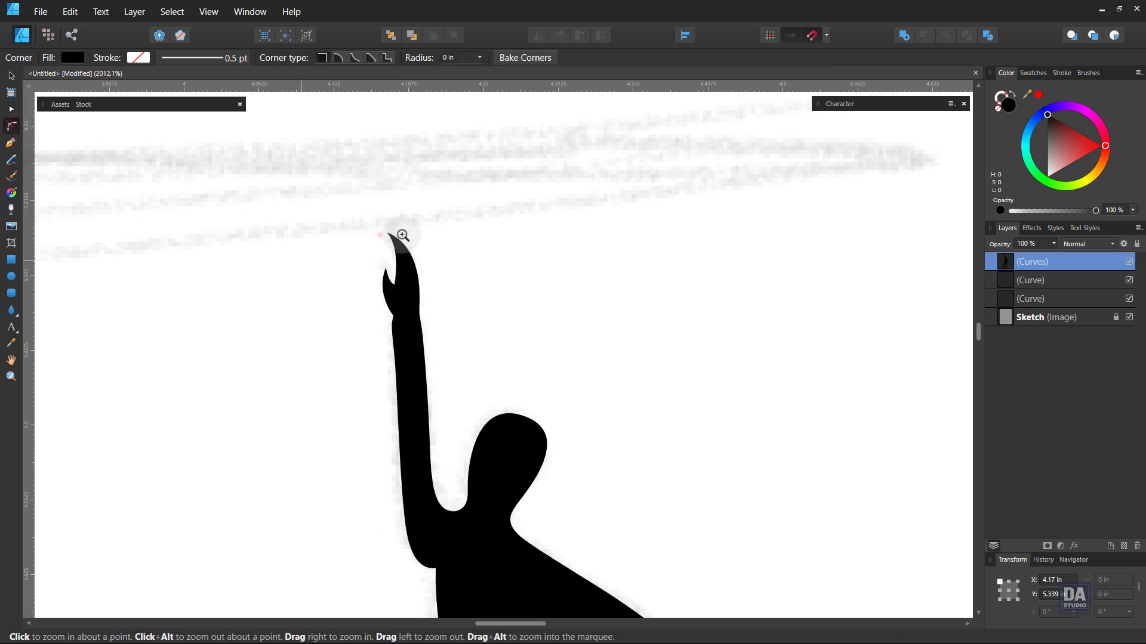
pyautogui.scroll(3, 397, 238)
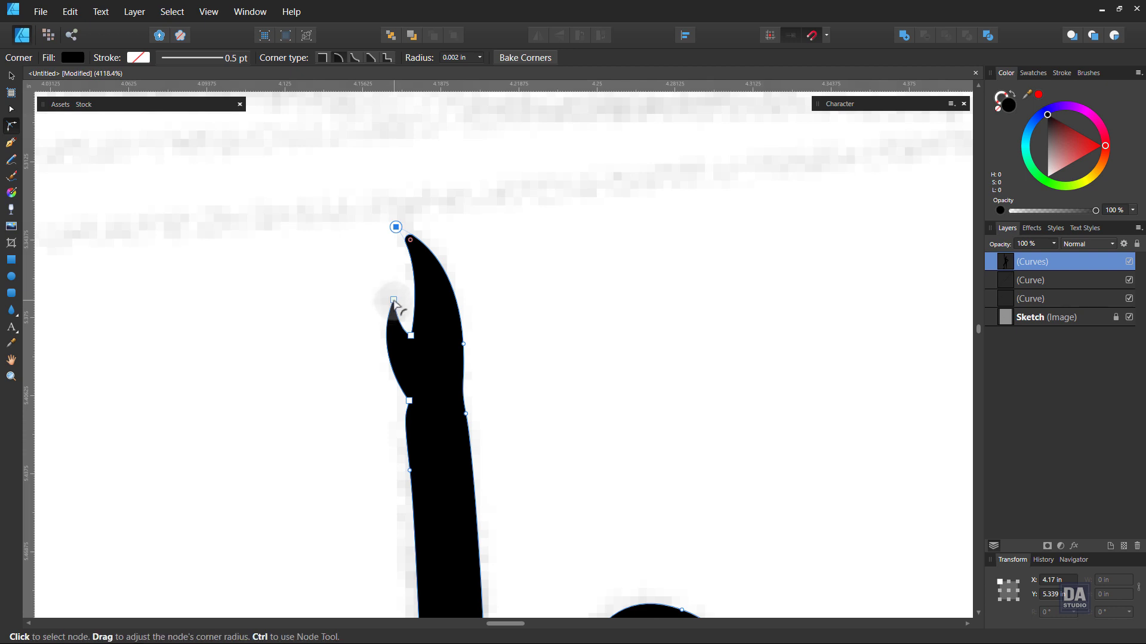
pyautogui.click(597, 303)
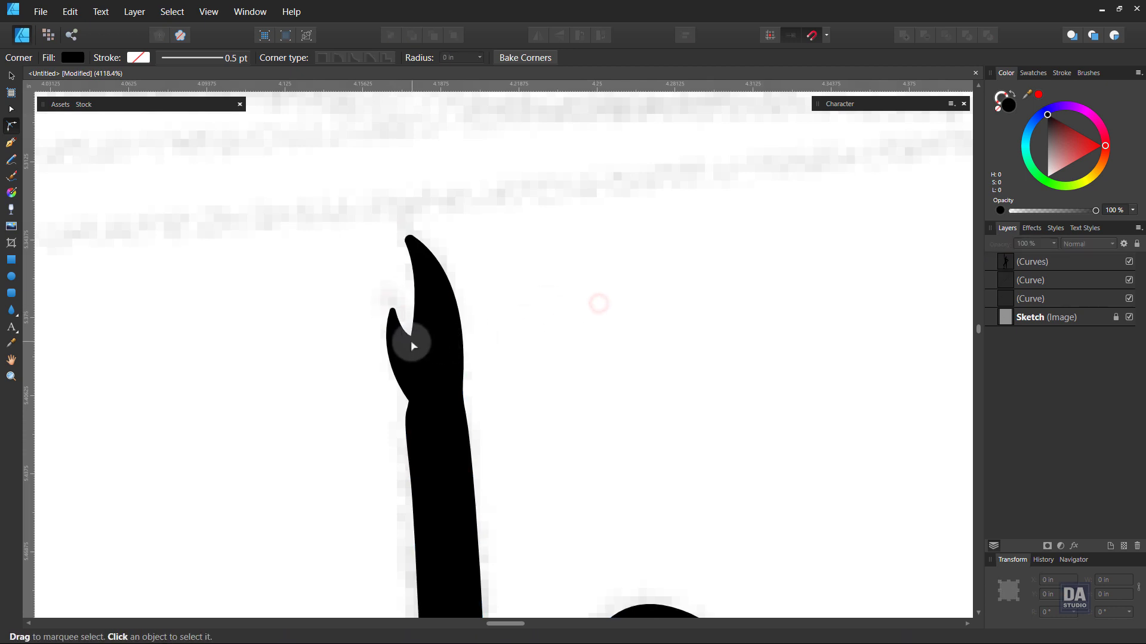
# - Round the sharp notch between the thumb and fingers of the raised hand with the Corner tool
pyautogui.click(412, 336)
pyautogui.moveTo(412, 338); pyautogui.dragTo(407, 326)
pyautogui.click(584, 295)
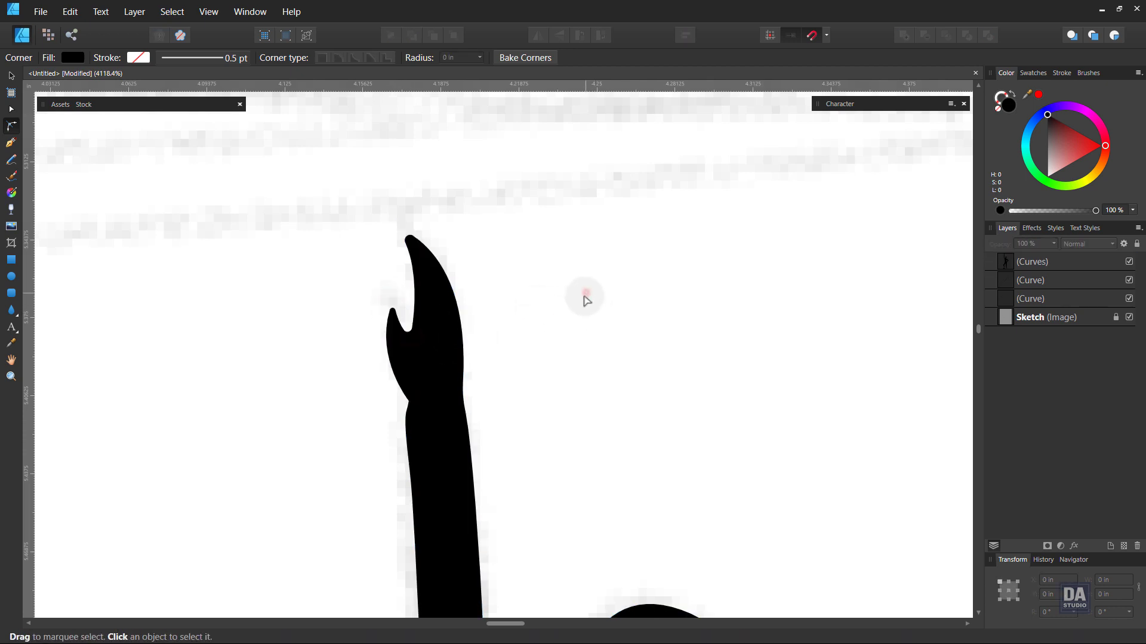
pyautogui.hotkey('ctrl', 'space')
pyautogui.moveTo(560, 305); pyautogui.dragTo(436, 275)
pyautogui.moveTo(352, 296); pyautogui.dragTo(210, 289)
pyautogui.moveTo(355, 312); pyautogui.dragTo(183, 288)
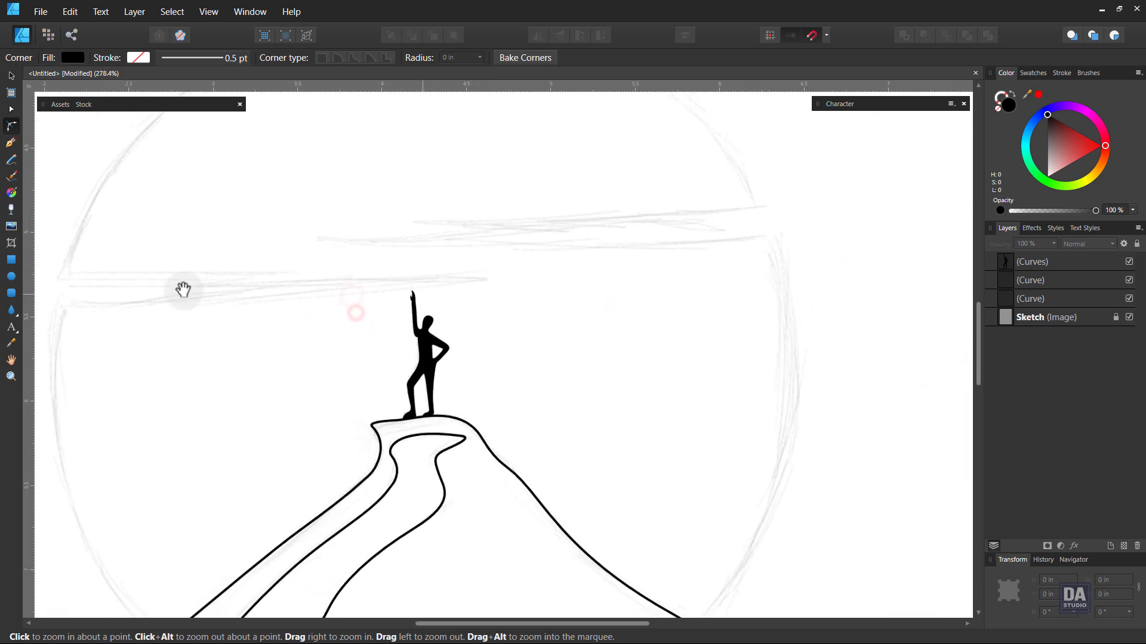
# - Draw a circle about 3.46 in across inside the sketched sun with the Ellipse tool and swap its black fill to the stroke
pyautogui.moveTo(442, 329); pyautogui.dragTo(489, 318)
pyautogui.moveTo(472, 339); pyautogui.dragTo(95, 322)
pyautogui.moveTo(448, 307); pyautogui.dragTo(366, 294)
pyautogui.click(11, 276)
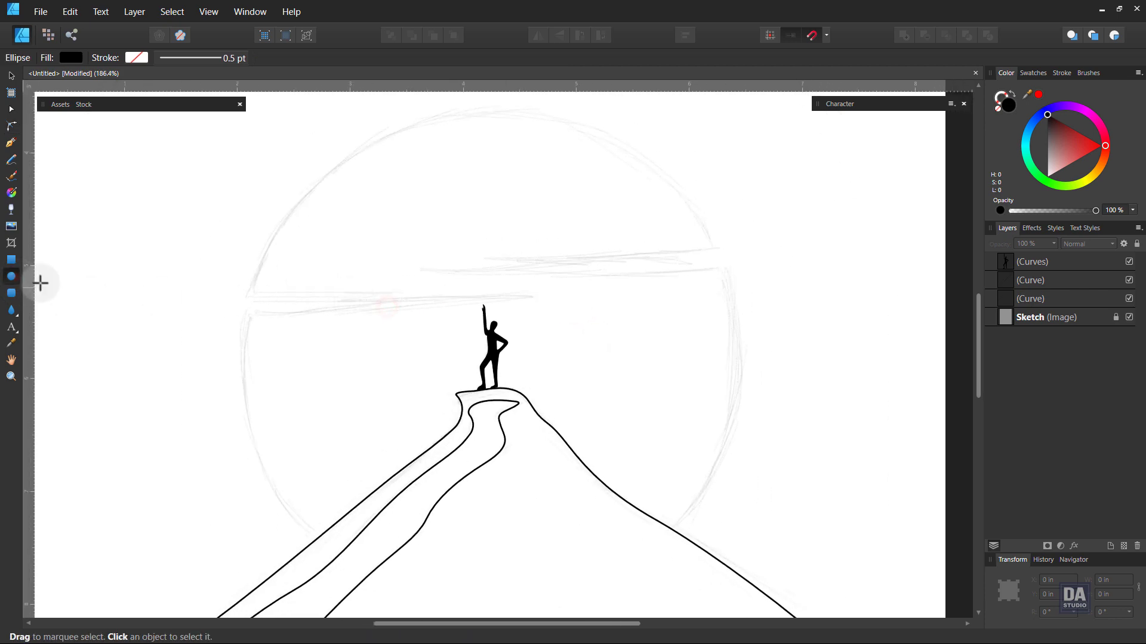
pyautogui.moveTo(311, 139)
pyautogui.mouseDown()
pyautogui.moveTo(716, 481)
pyautogui.moveTo(702, 529)
pyautogui.mouseUp()
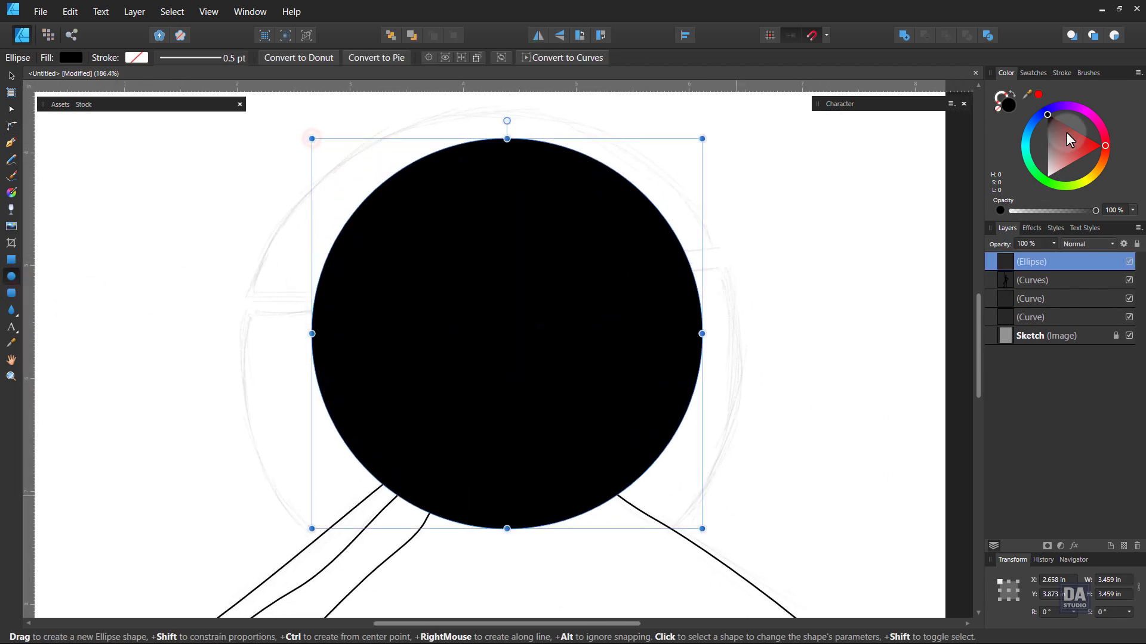
pyautogui.click(1015, 96)
# - Enlarge and shift the circle to match the sketched sun outline, about 4.44 in across
pyautogui.press('v')
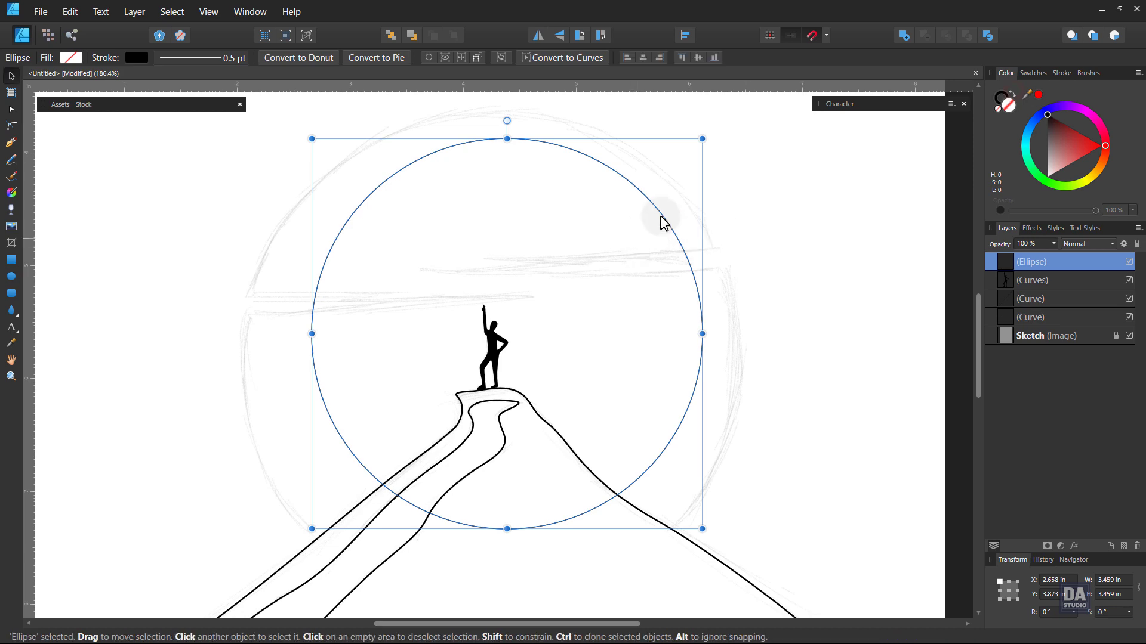
pyautogui.moveTo(701, 141); pyautogui.dragTo(728, 114)
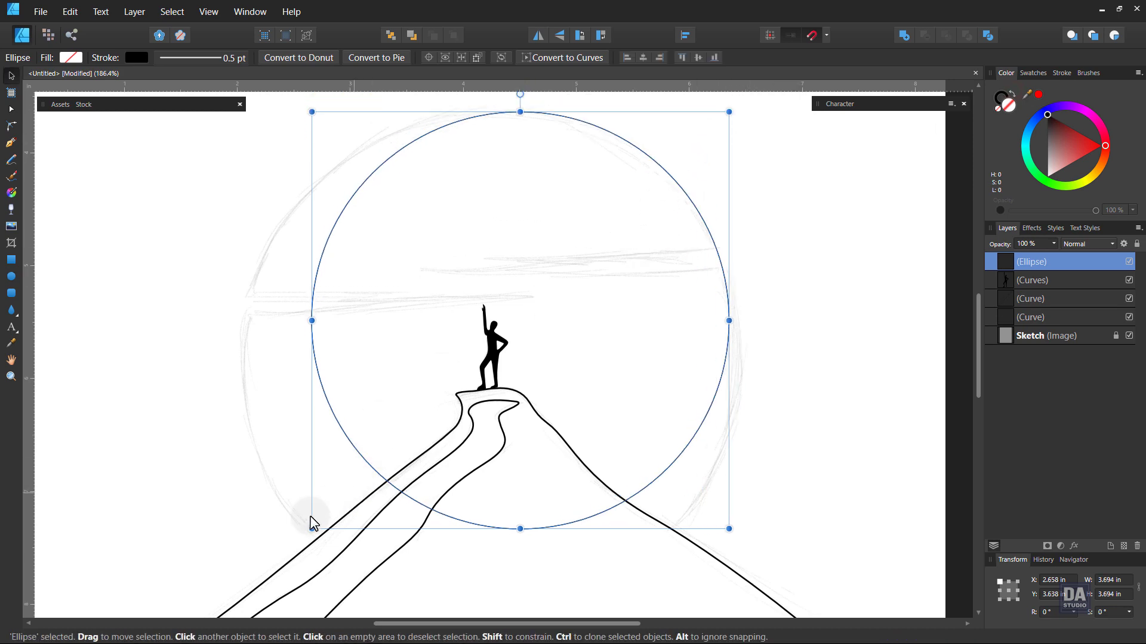
pyautogui.moveTo(311, 527); pyautogui.dragTo(249, 567)
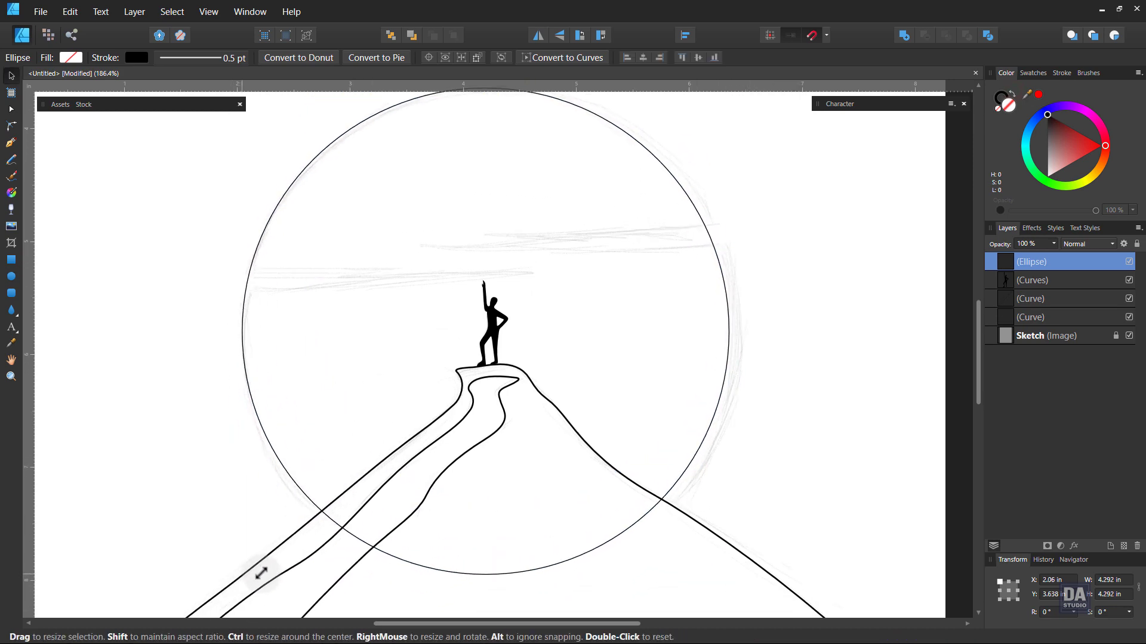
pyautogui.moveTo(491, 345); pyautogui.dragTo(525, 358)
pyautogui.moveTo(693, 179)
pyautogui.mouseDown()
pyautogui.moveTo(724, 153)
pyautogui.moveTo(706, 175)
pyautogui.mouseUp()
pyautogui.moveTo(567, 343); pyautogui.dragTo(575, 343)
# - Move the circle's layer below the figure and mountain curves, directly above the Sketch image, and deselect it
pyautogui.moveTo(624, 402); pyautogui.dragTo(622, 360)
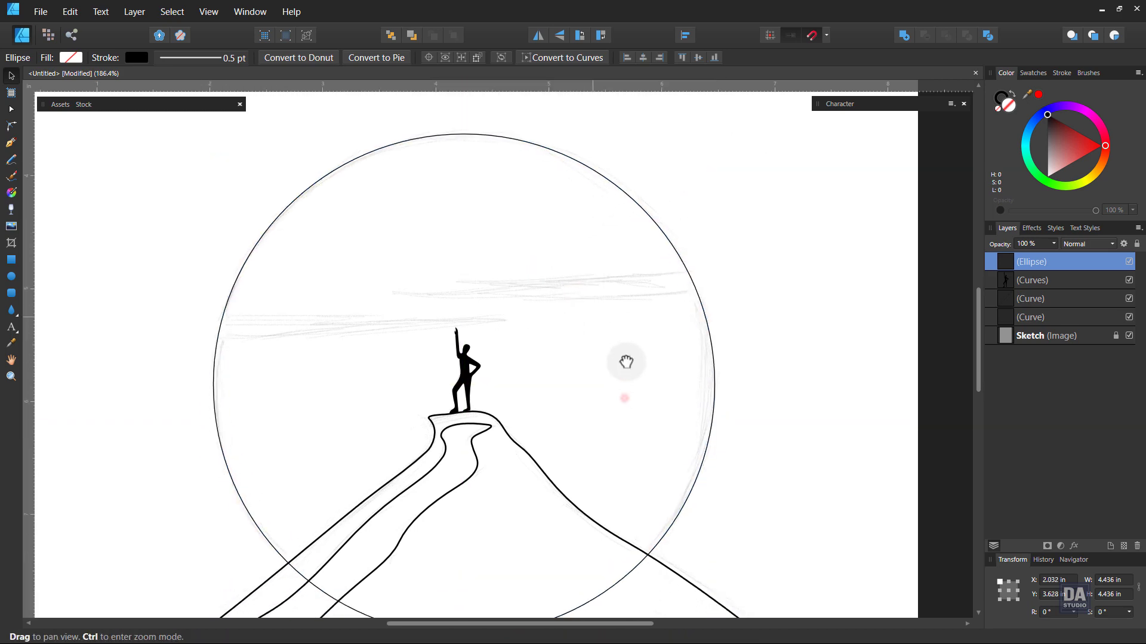
pyautogui.moveTo(1071, 270); pyautogui.dragTo(1068, 332)
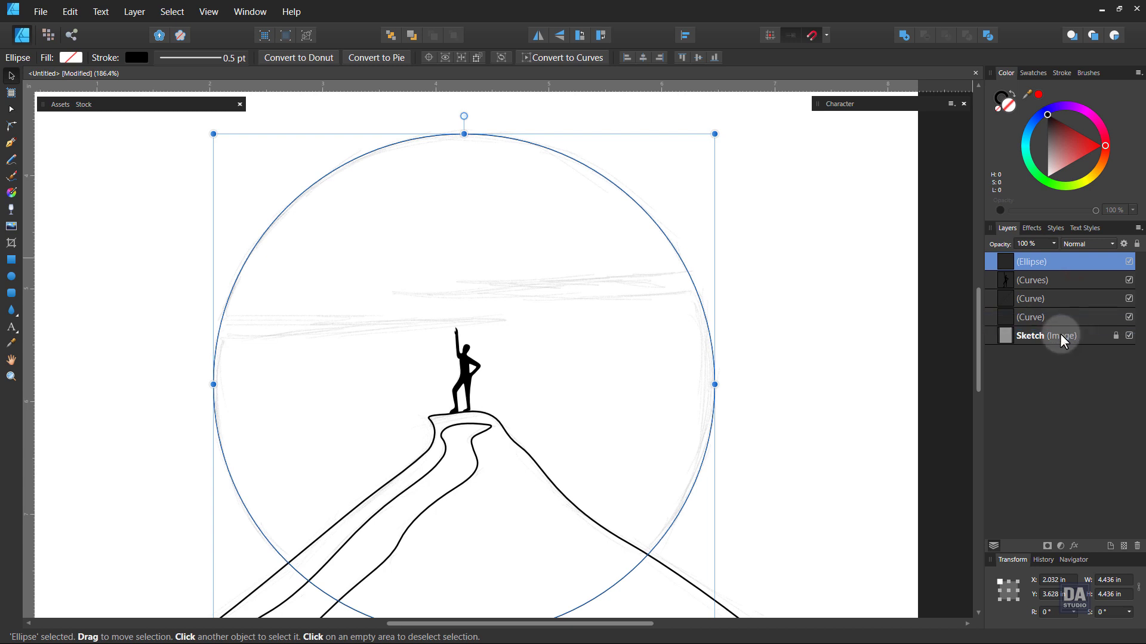
pyautogui.click(802, 342)
# - Trace the left cloud with straight Pen segments, with a zigzag notch near its tip and its outer end beyond the circle's edge
pyautogui.click(286, 338)
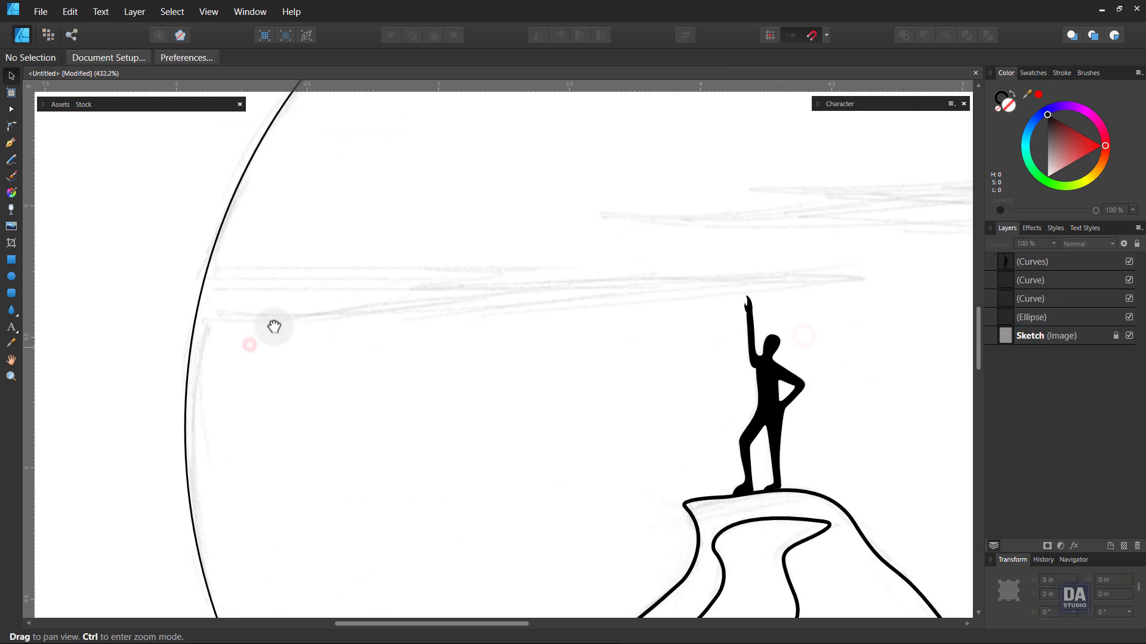
pyautogui.moveTo(269, 324); pyautogui.dragTo(282, 343)
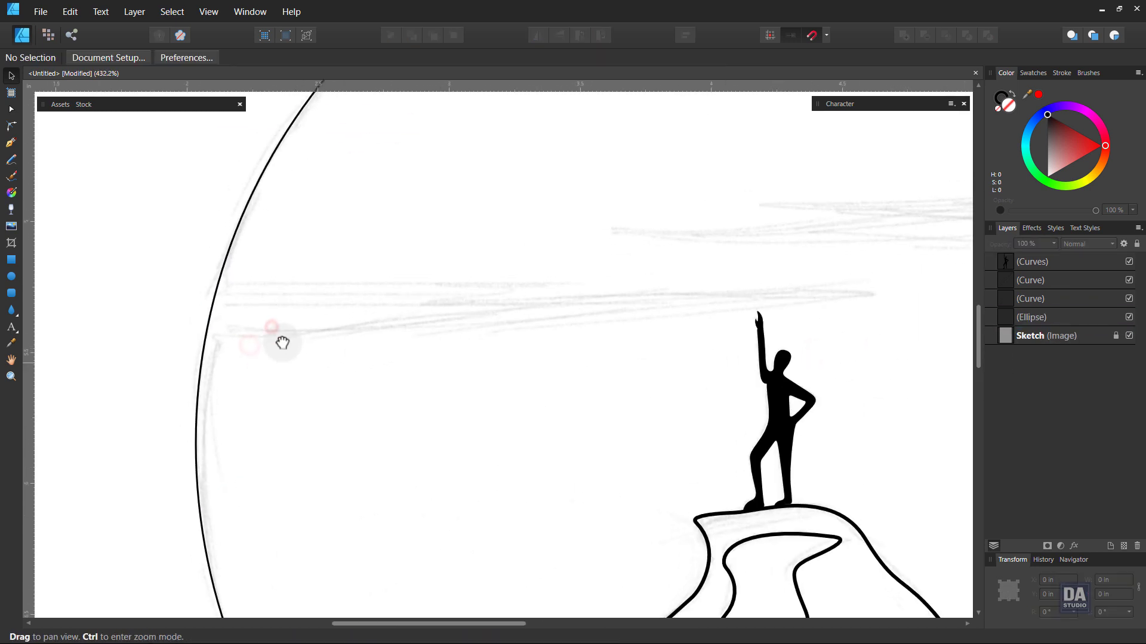
pyautogui.click(7, 144)
pyautogui.click(196, 282)
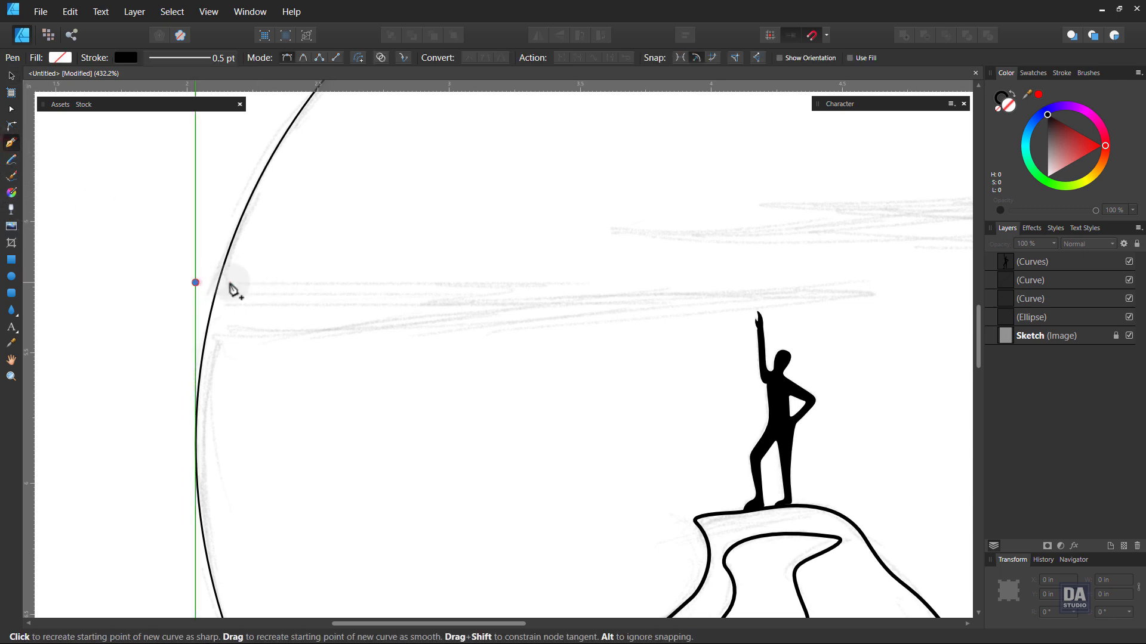
pyautogui.click(591, 280)
pyautogui.click(428, 304)
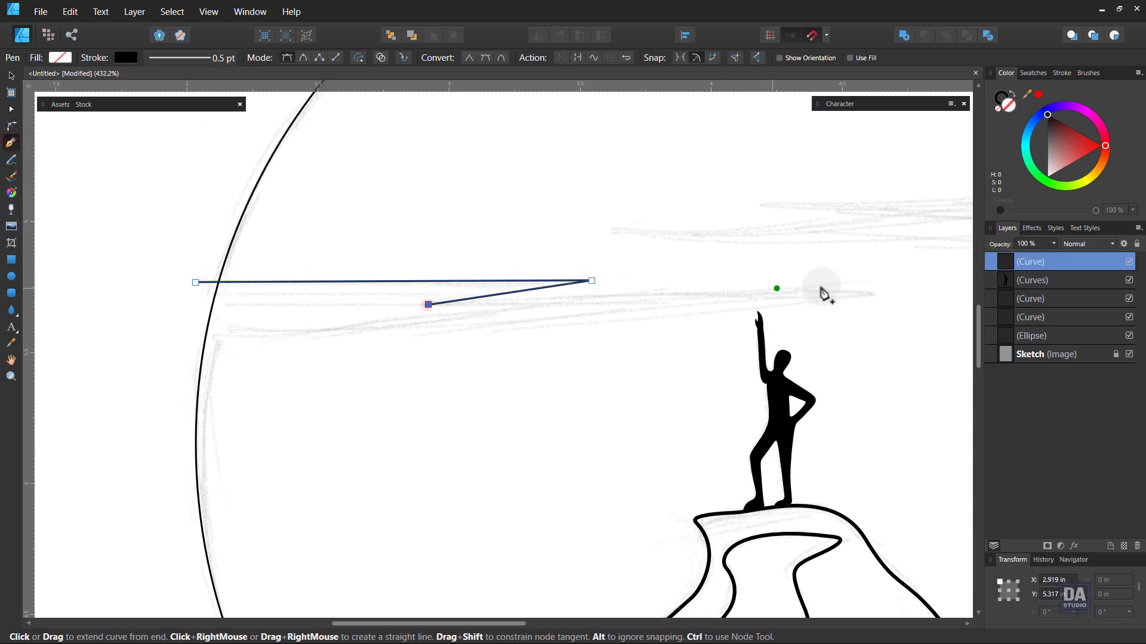
pyautogui.click(871, 289)
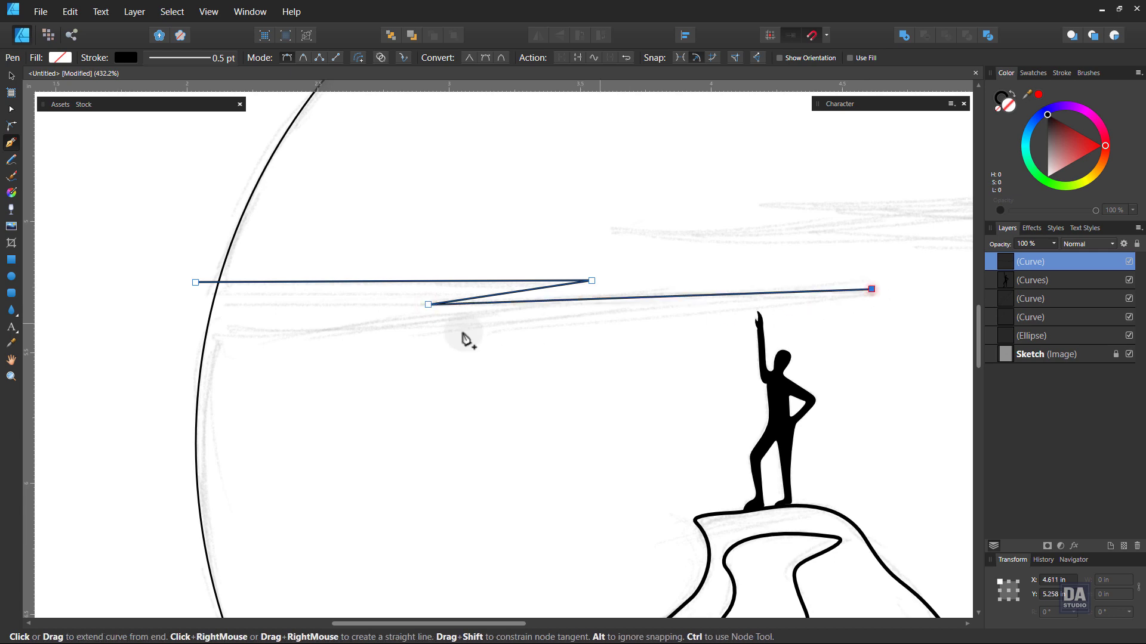
pyautogui.click(188, 344)
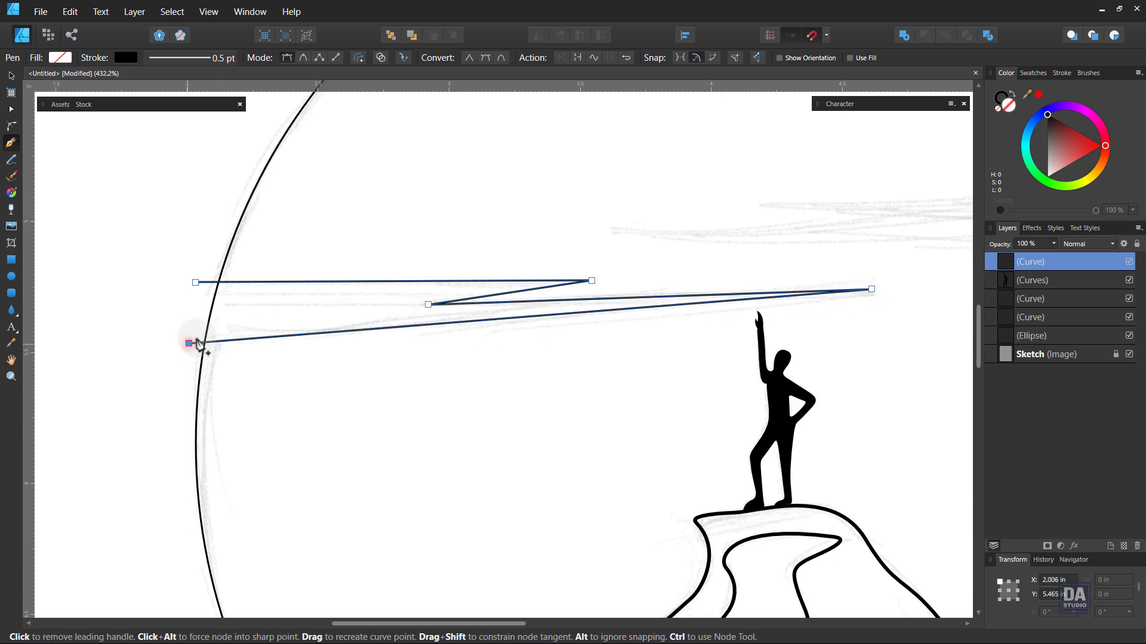
# - Extend the left cloud's short upper tip to about X 3.70 in, lower its outer top corner slightly, and close the shape
pyautogui.click(195, 283)
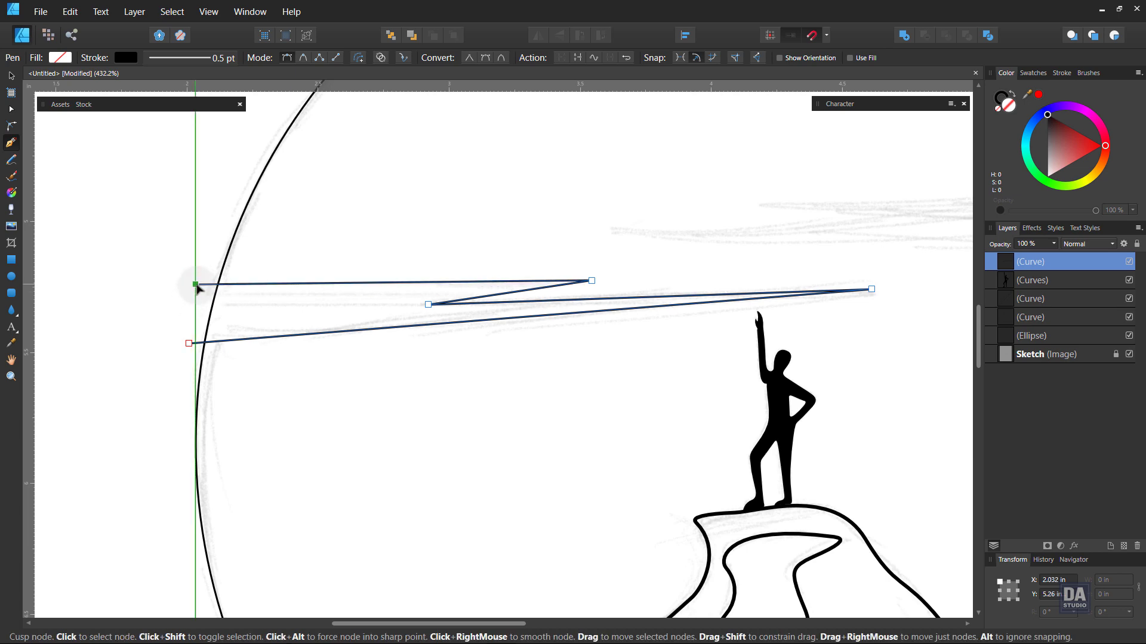
pyautogui.click(591, 281)
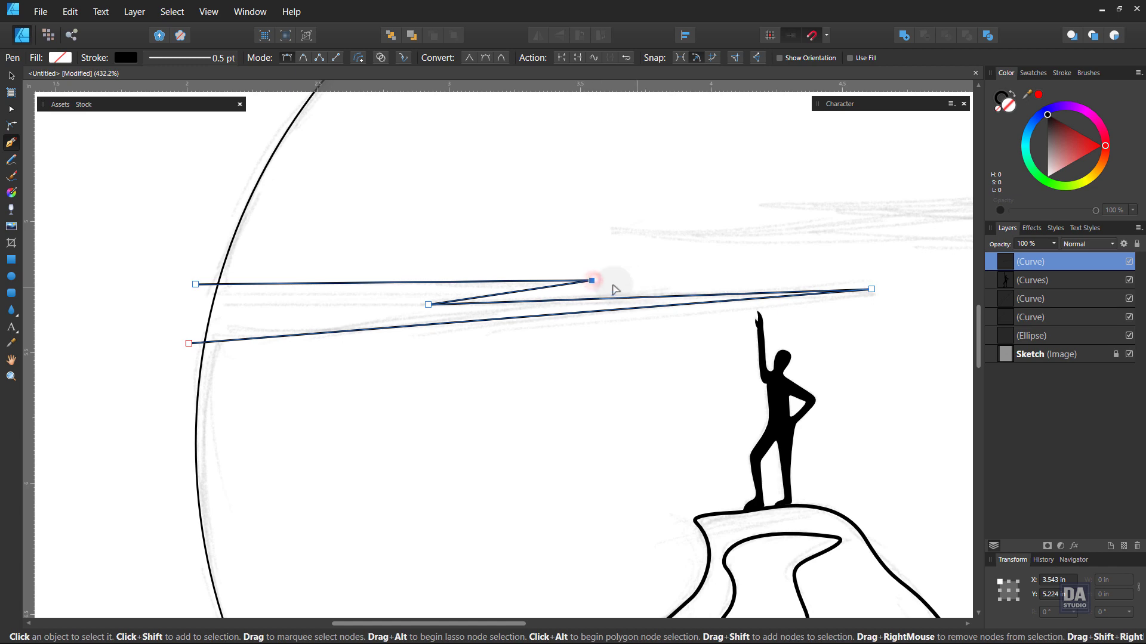
pyautogui.moveTo(591, 280); pyautogui.dragTo(634, 287)
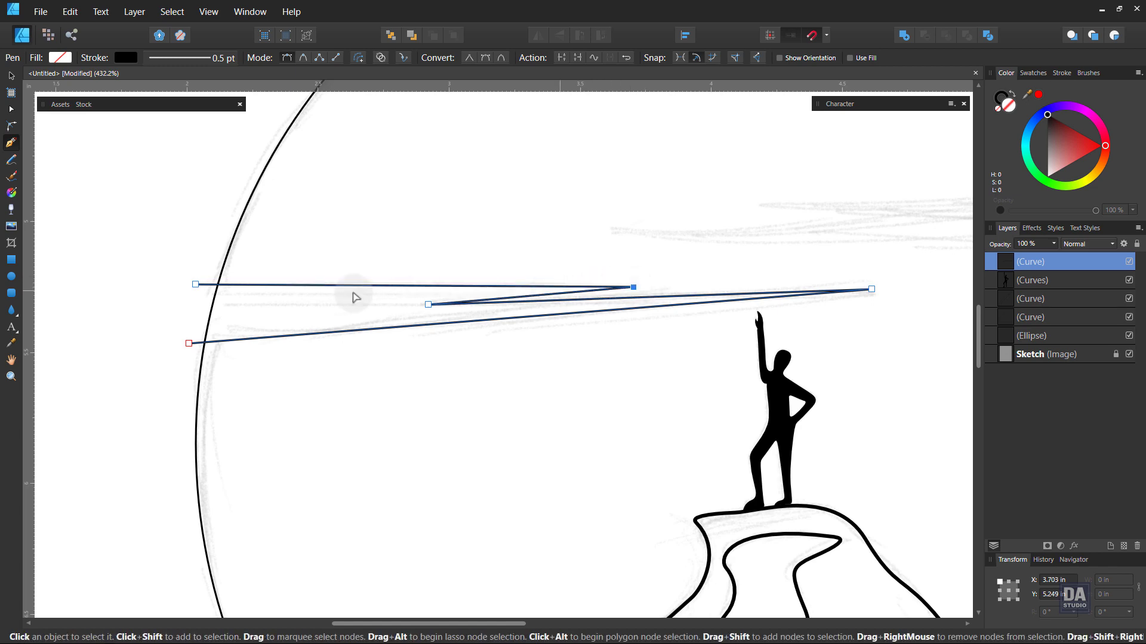
pyautogui.moveTo(197, 296); pyautogui.dragTo(197, 301)
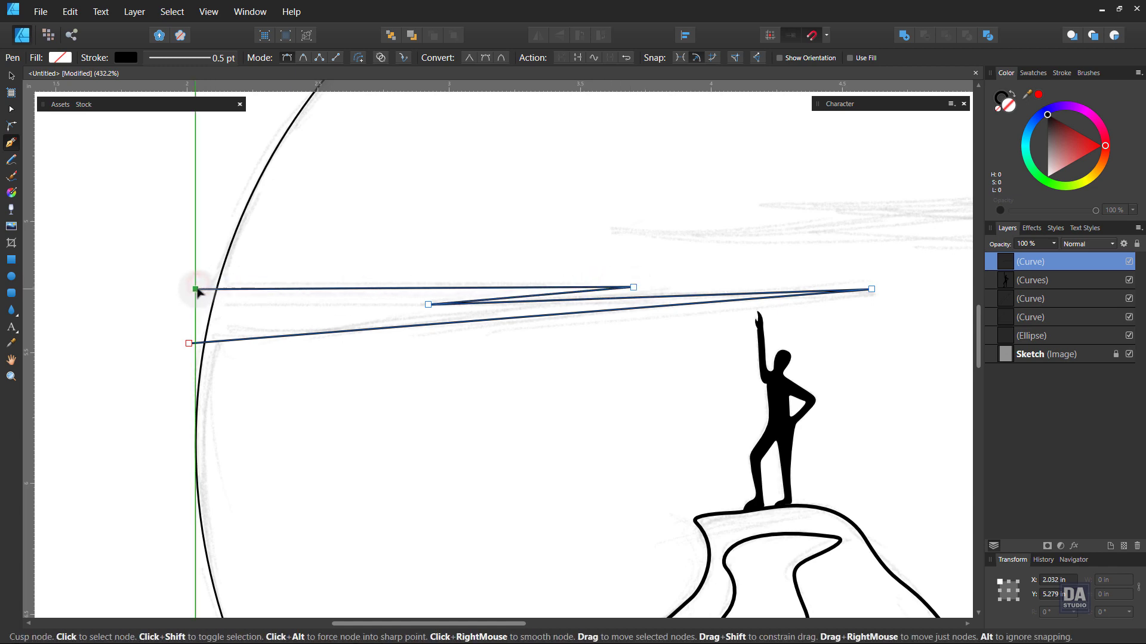
pyautogui.click(188, 343)
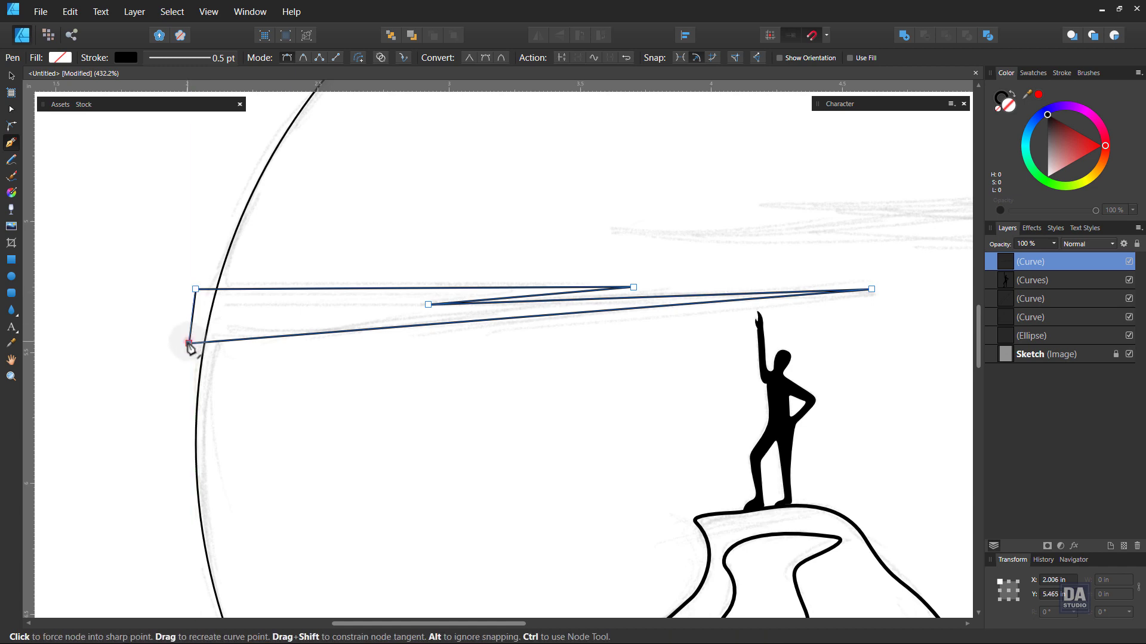
# - Trace the right cloud's upper edge and jagged left end with straight Pen segments, starting outside the circle's right edge
pyautogui.hotkey('ctrl', 'space')
pyautogui.moveTo(465, 307)
pyautogui.mouseDown()
pyautogui.moveTo(451, 296)
pyautogui.moveTo(376, 297)
pyautogui.mouseUp()
pyautogui.moveTo(698, 291); pyautogui.dragTo(534, 314)
pyautogui.hotkey('ctrl', 'space')
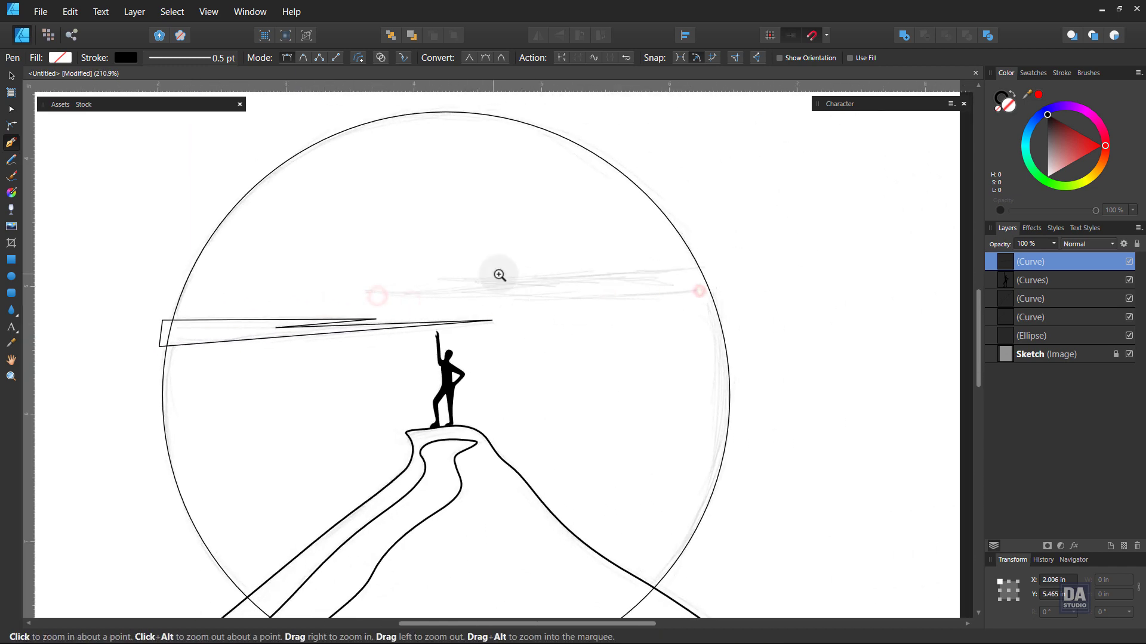
pyautogui.moveTo(499, 274); pyautogui.dragTo(545, 320)
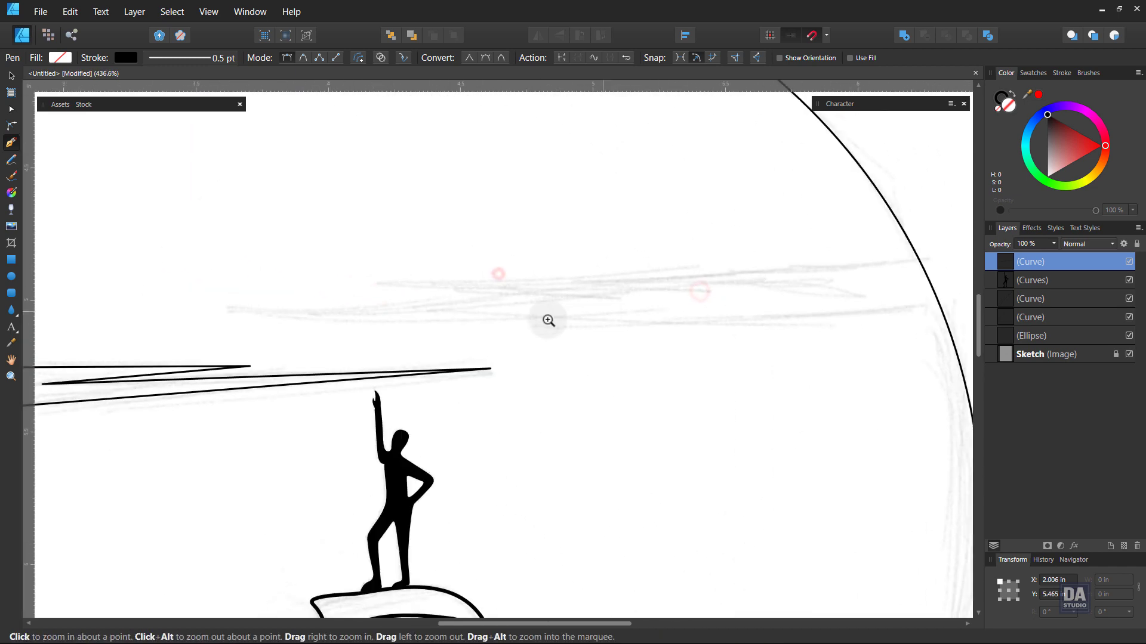
pyautogui.click(937, 261)
pyautogui.click(406, 283)
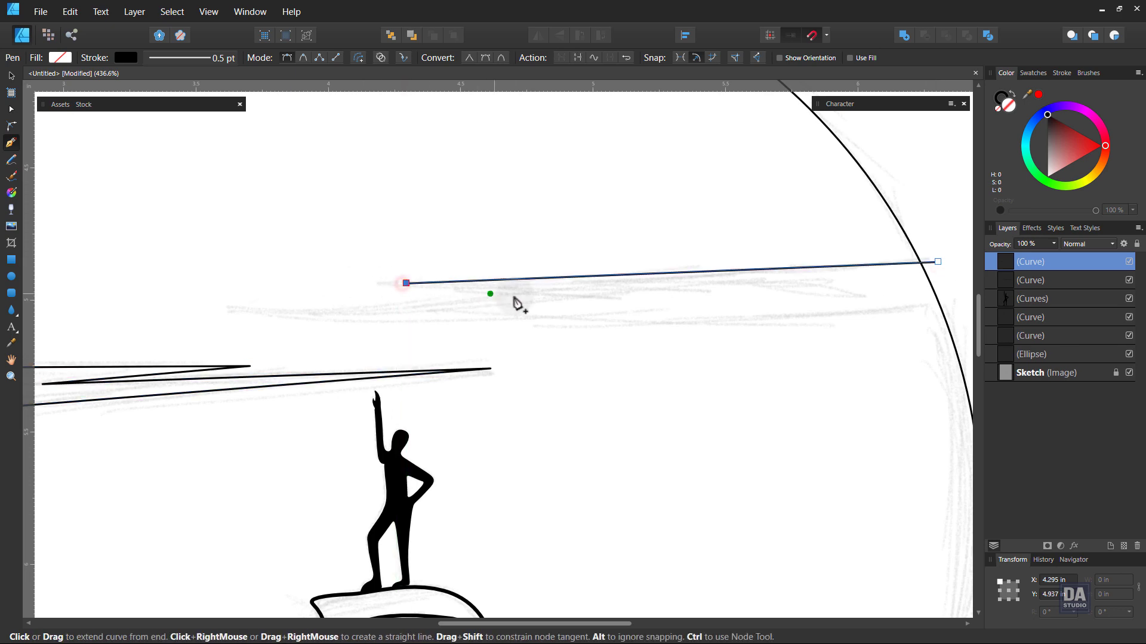
pyautogui.click(618, 293)
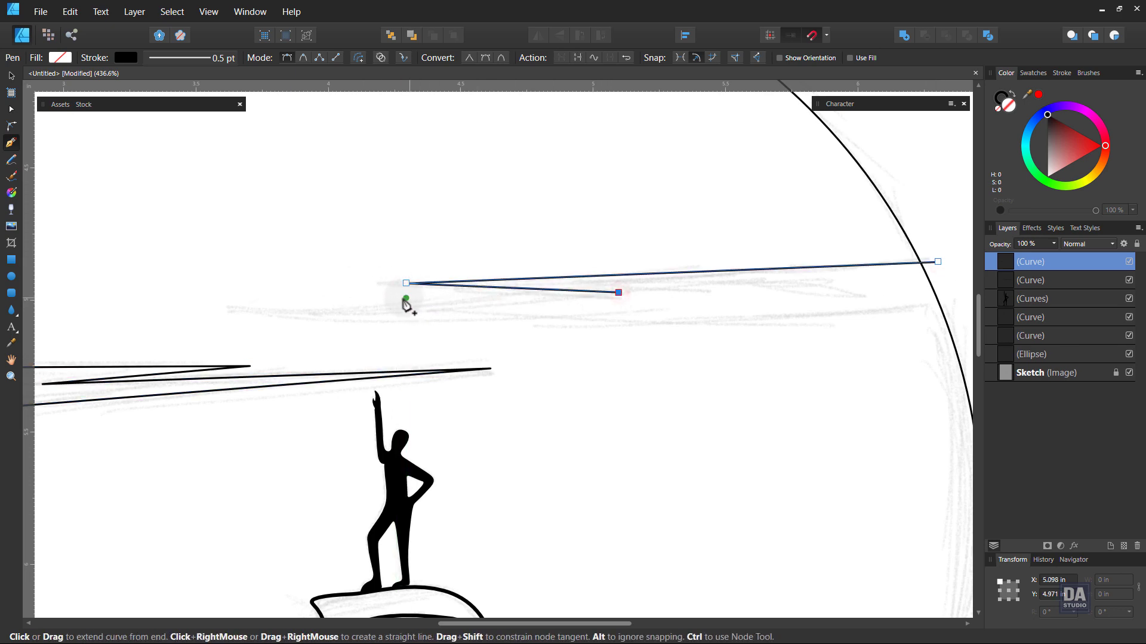
pyautogui.click(407, 296)
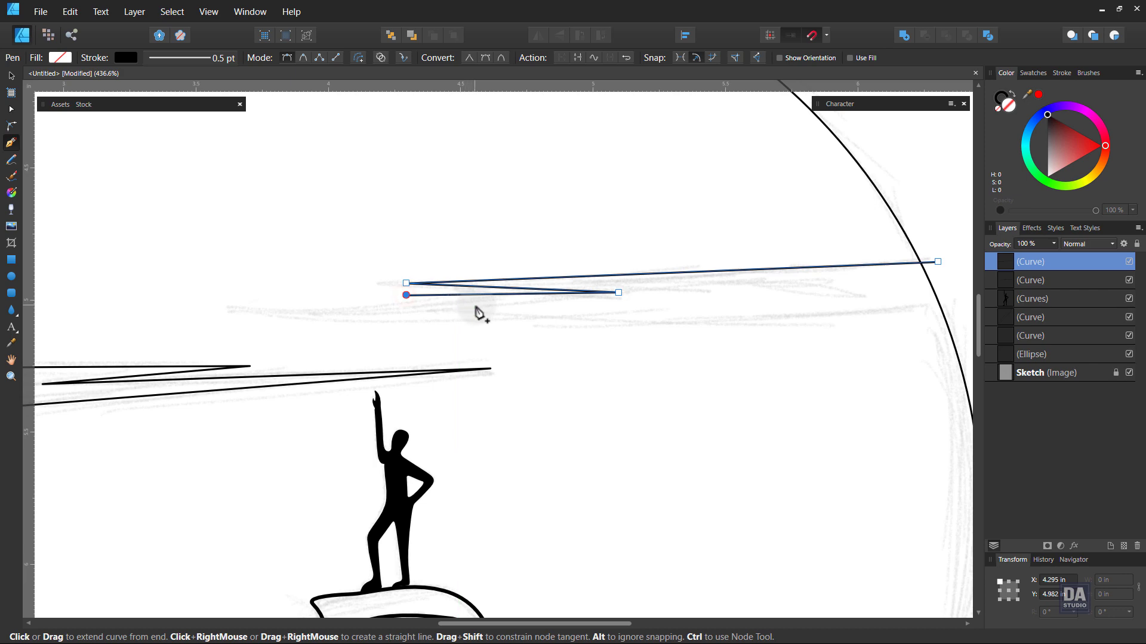
pyautogui.click(480, 304)
pyautogui.click(221, 307)
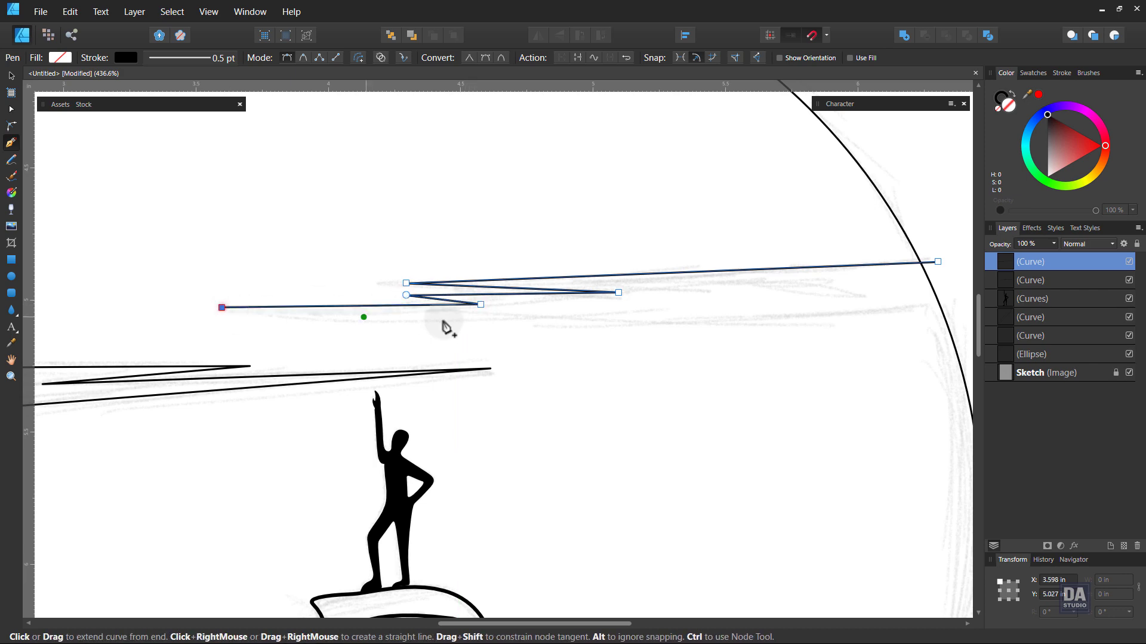
# - Extend the right cloud's lower inner notch rightward, add its bottom edge to a point outside the circle, and close the shape
pyautogui.moveTo(480, 304); pyautogui.dragTo(506, 303)
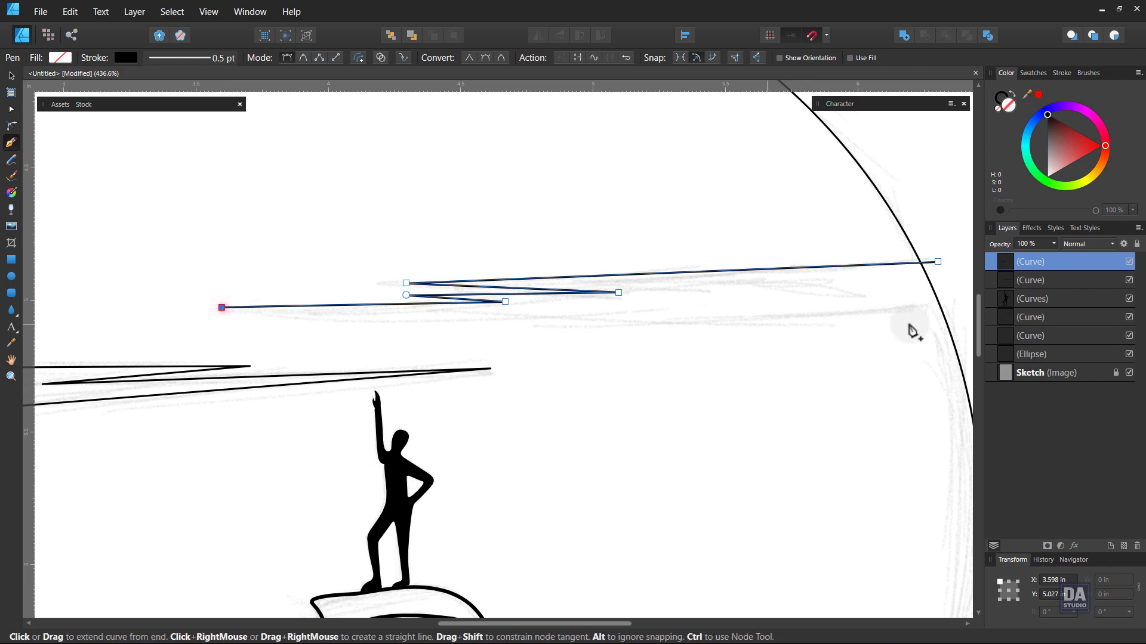
pyautogui.click(951, 310)
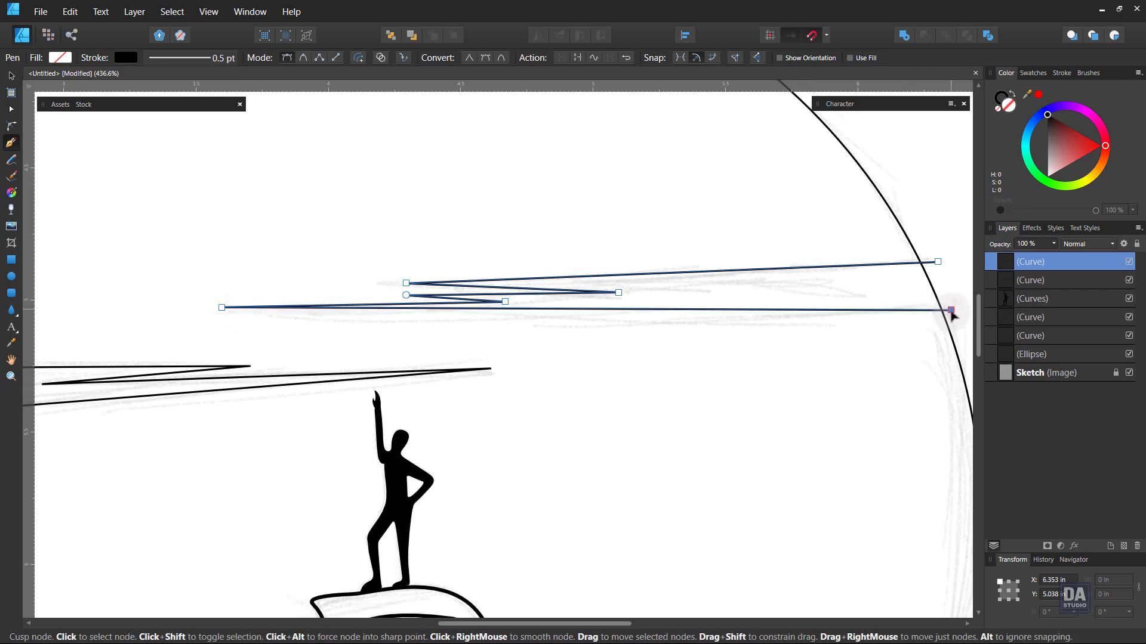
pyautogui.moveTo(950, 310); pyautogui.dragTo(954, 320)
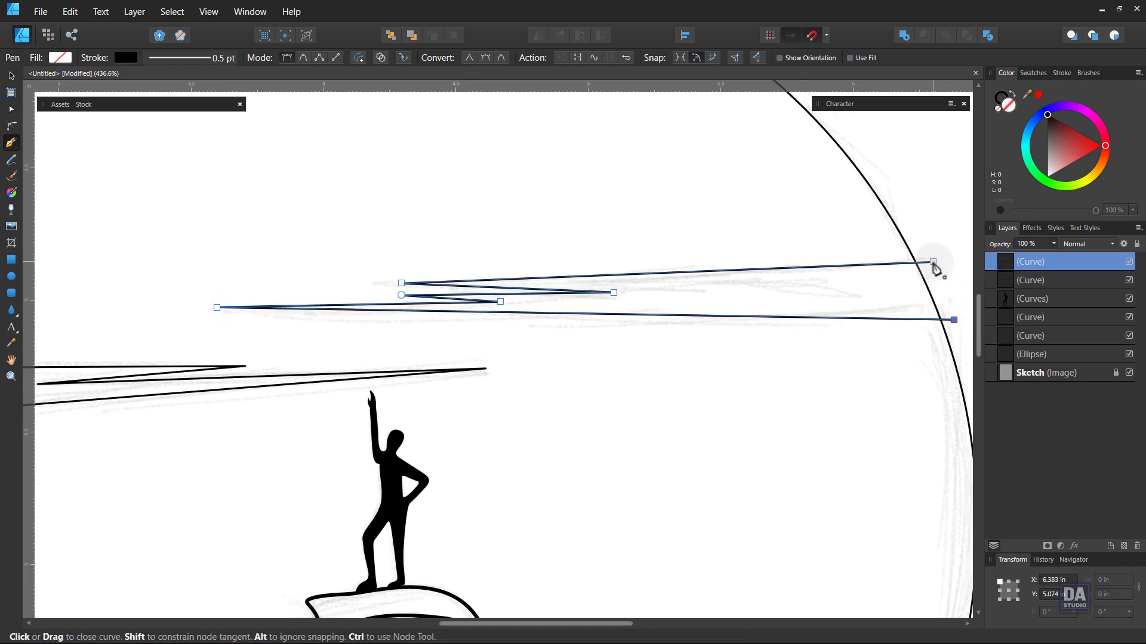
pyautogui.click(933, 263)
# - Select both cloud shapes and nudge them up together to Y 4.794 in
pyautogui.moveTo(837, 299); pyautogui.dragTo(537, 274)
pyautogui.moveTo(613, 319); pyautogui.dragTo(560, 334)
pyautogui.press('v')
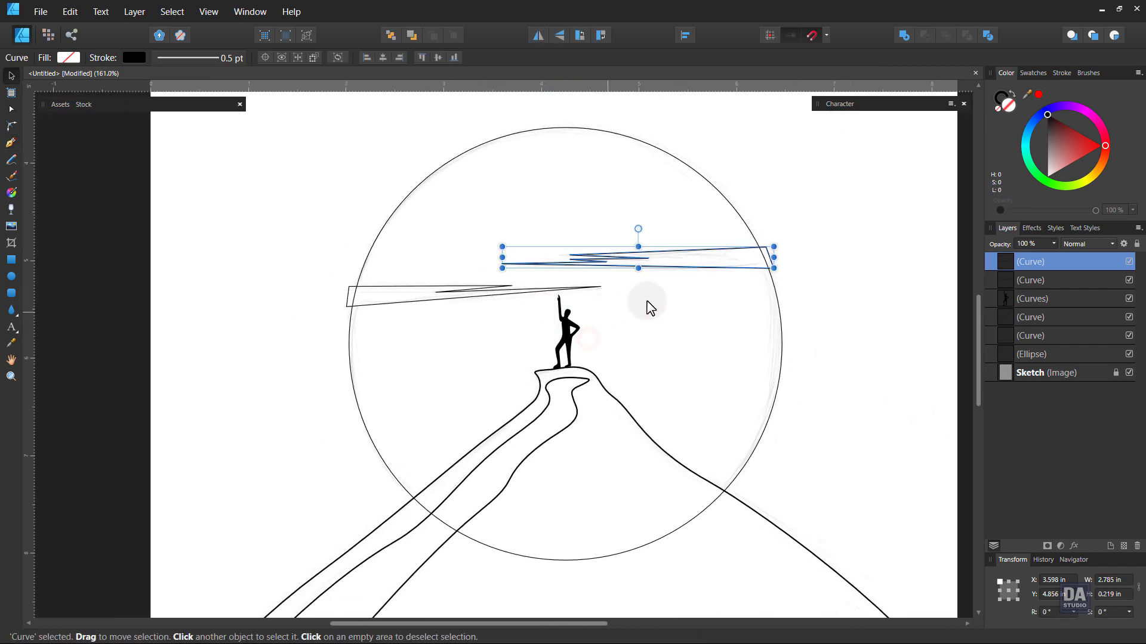
pyautogui.keyDown('shift'); pyautogui.click(543, 294); pyautogui.keyUp('shift')
pyautogui.press('Up')
pyautogui.press('Up')
pyautogui.press('Up')
pyautogui.press('Up')
pyautogui.press('Up')
pyautogui.press('Up')
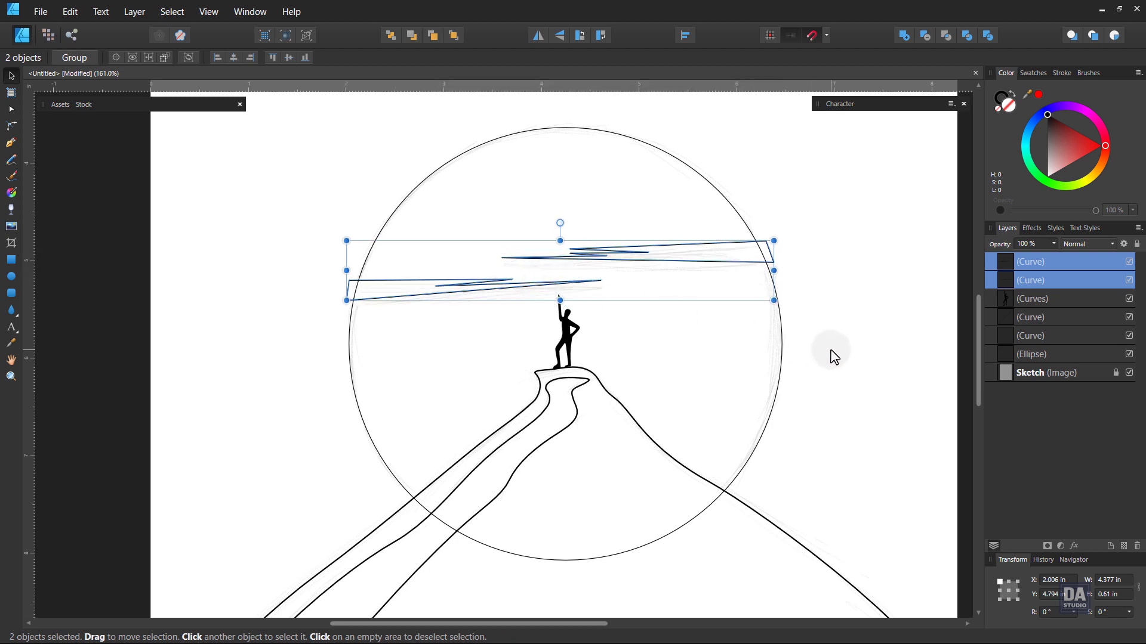
# - Swap the clouds' black stroke to their fill, and give the circle a dark grey fill with lightness 31 and no stroke
pyautogui.click(1014, 92)
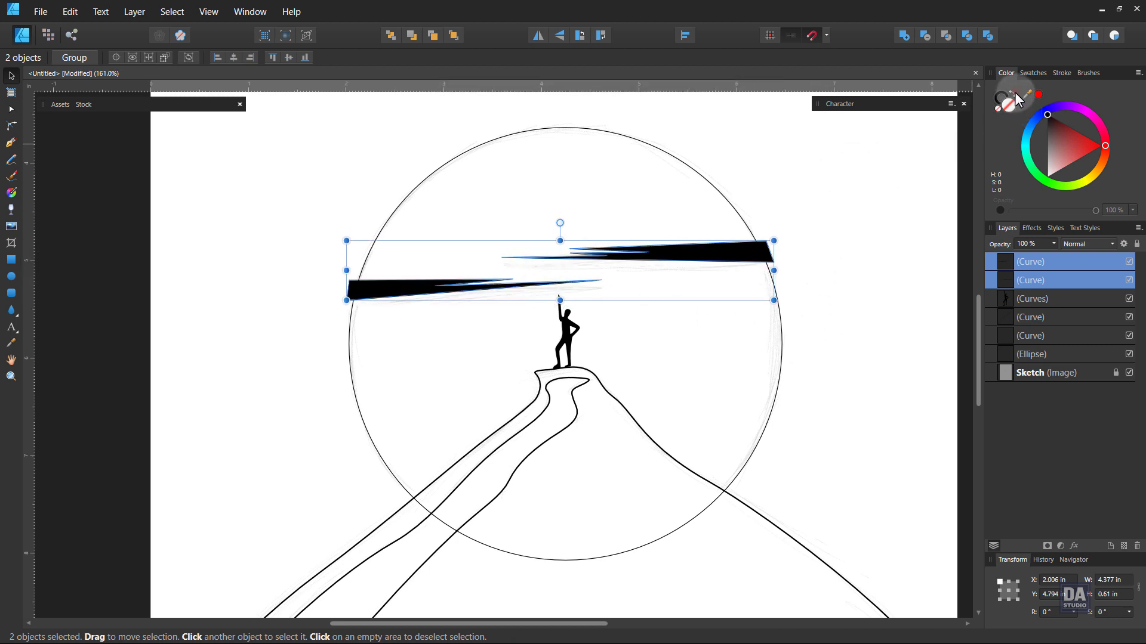
pyautogui.click(785, 284)
pyautogui.click(773, 292)
pyautogui.click(1044, 148)
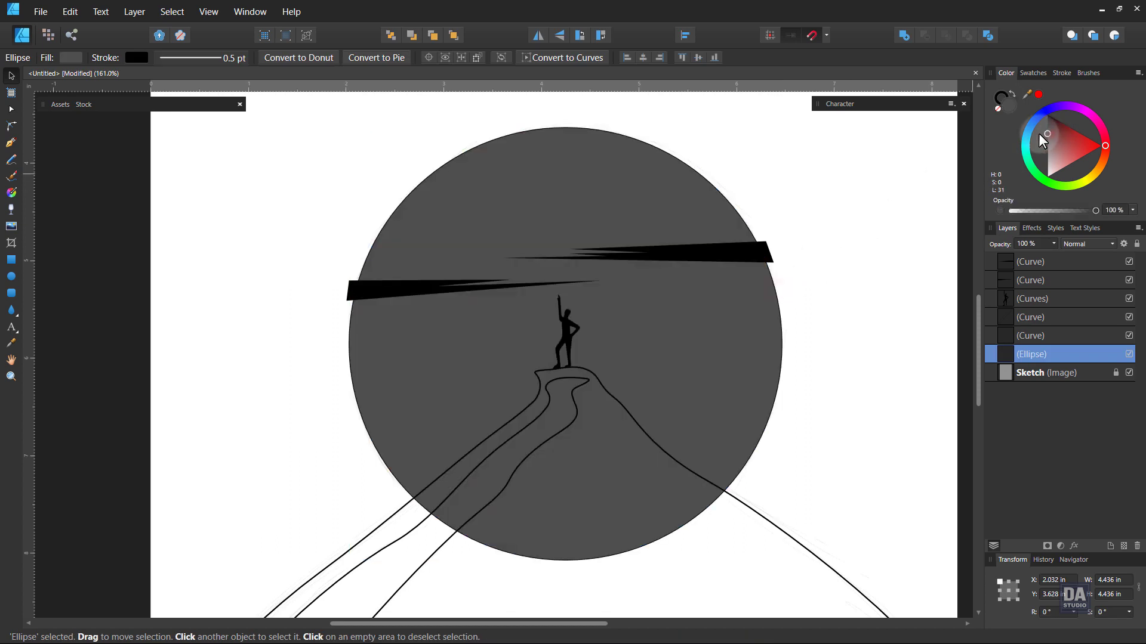
pyautogui.click(997, 109)
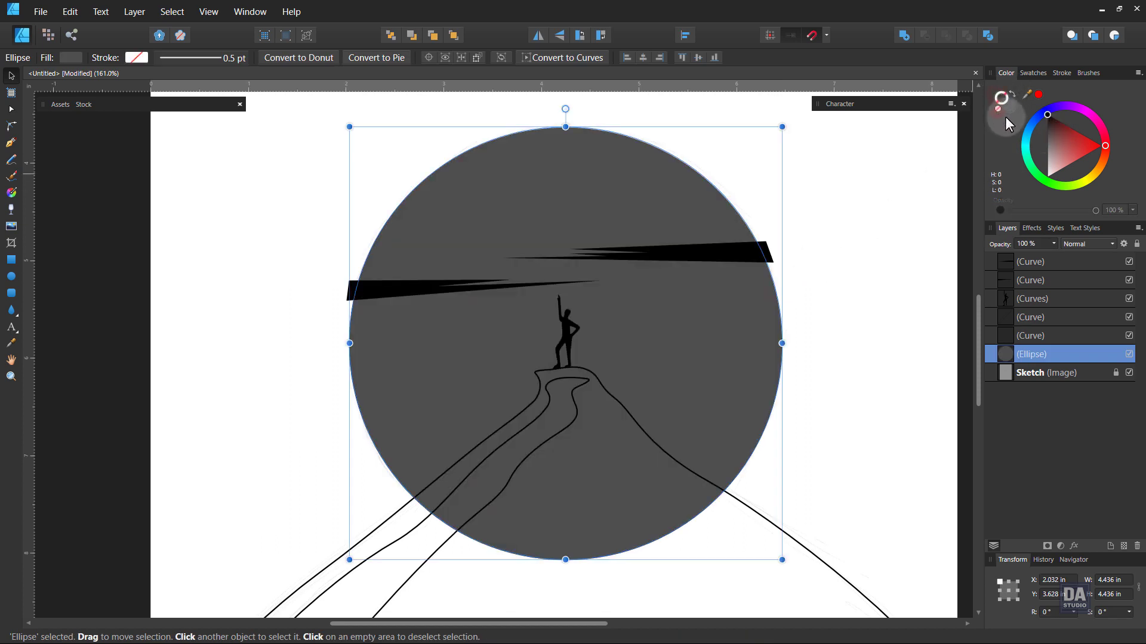
# - Select the left cloud together with the circle, subtract the cloud from the circle, and deselect the result
pyautogui.keyDown('ctrl'); pyautogui.click(1051, 272); pyautogui.keyUp('ctrl')
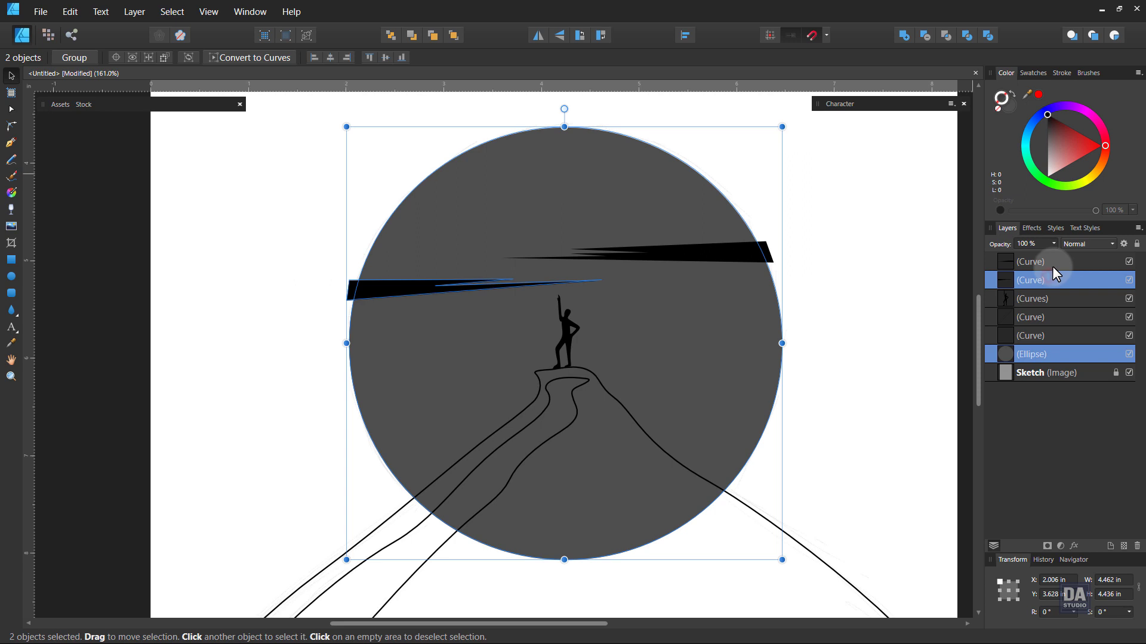
pyautogui.click(923, 36)
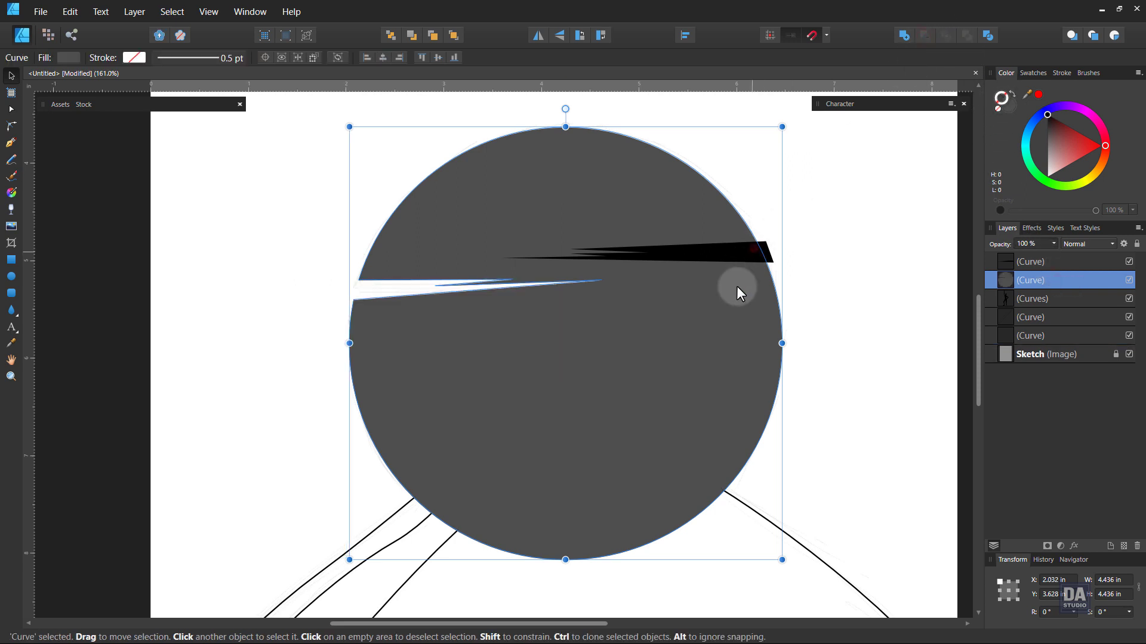
pyautogui.click(829, 288)
# - Subtract the right cloud from the circle and move the circle behind the mountain, shading and figure, just above the sketch
pyautogui.click(766, 253)
pyautogui.keyDown('shift'); pyautogui.click(749, 296); pyautogui.keyUp('shift')
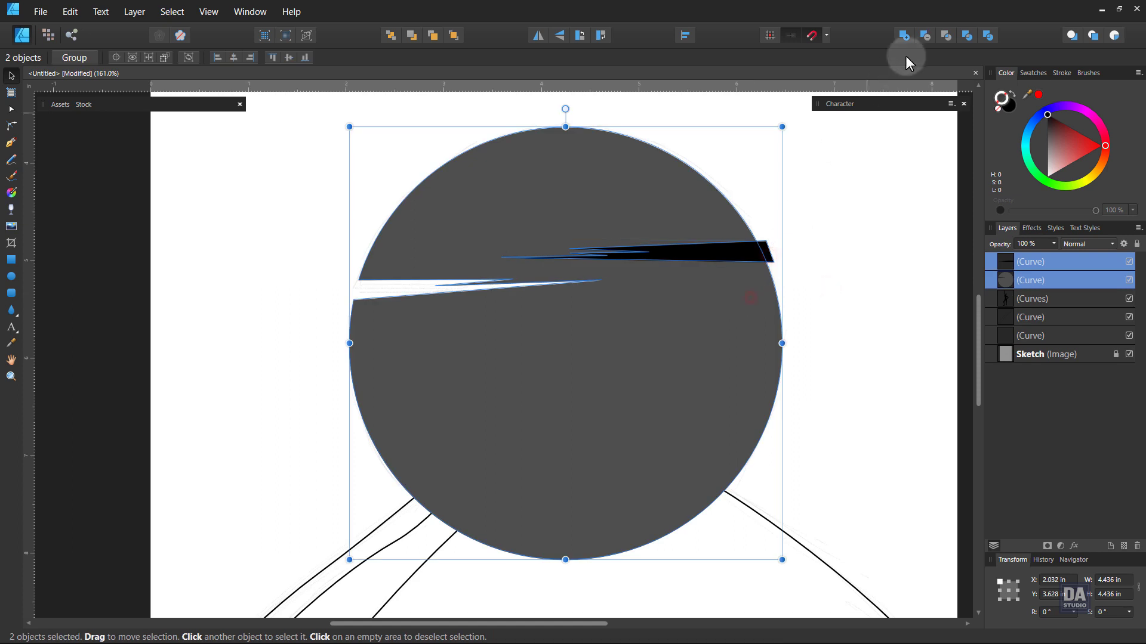
pyautogui.click(924, 38)
pyautogui.click(822, 271)
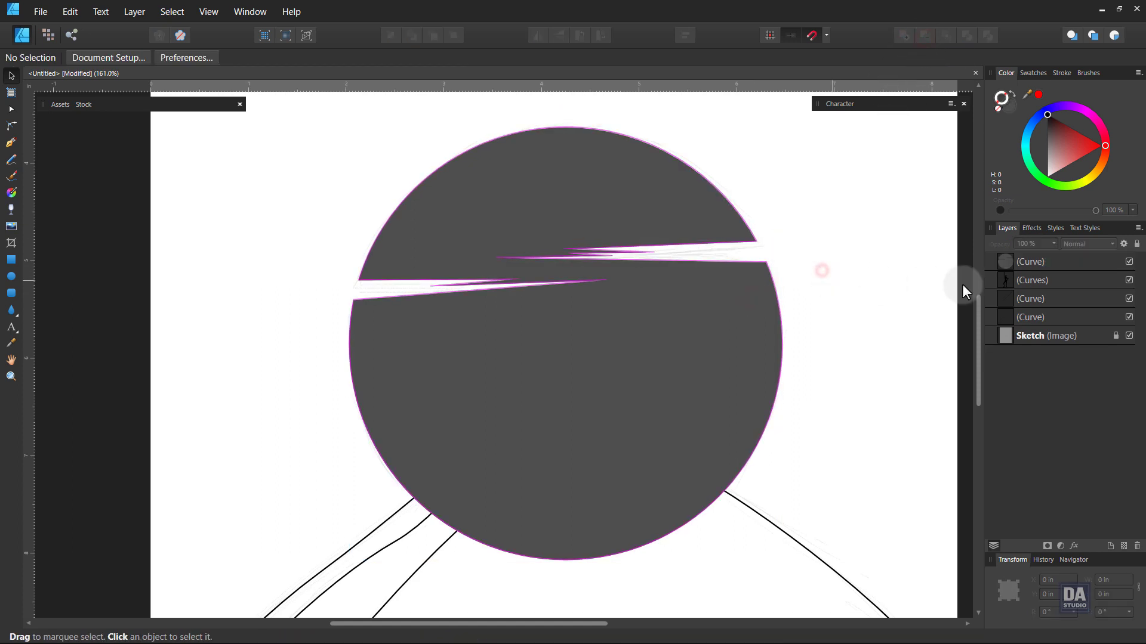
pyautogui.moveTo(1057, 266)
pyautogui.mouseDown()
pyautogui.moveTo(1079, 279)
pyautogui.moveTo(1066, 330)
pyautogui.mouseUp()
pyautogui.click(908, 347)
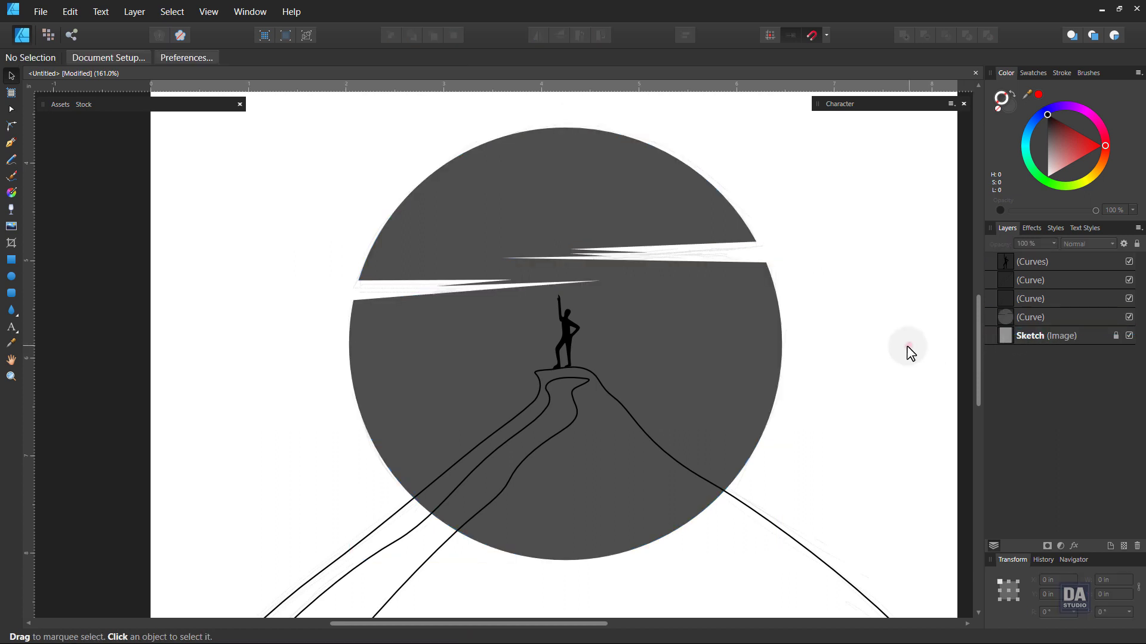
# - Swap the mountain's black stroke to its fill, and give the shading curve a dark grey fill with lightness 32 and no stroke
pyautogui.click(638, 424)
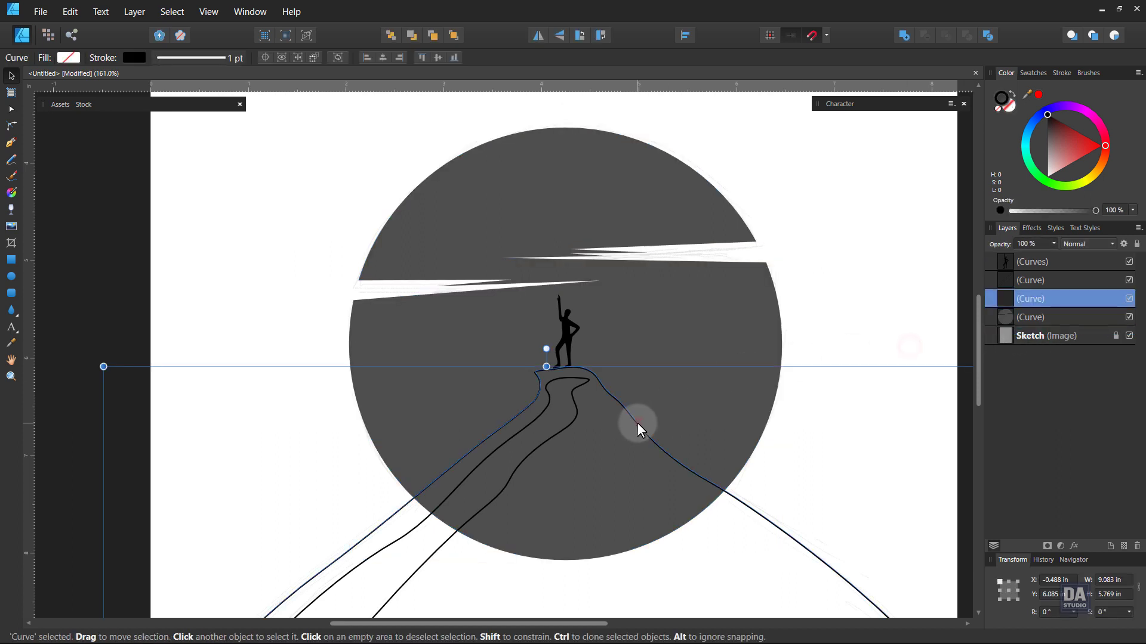
pyautogui.click(1014, 92)
pyautogui.click(1043, 278)
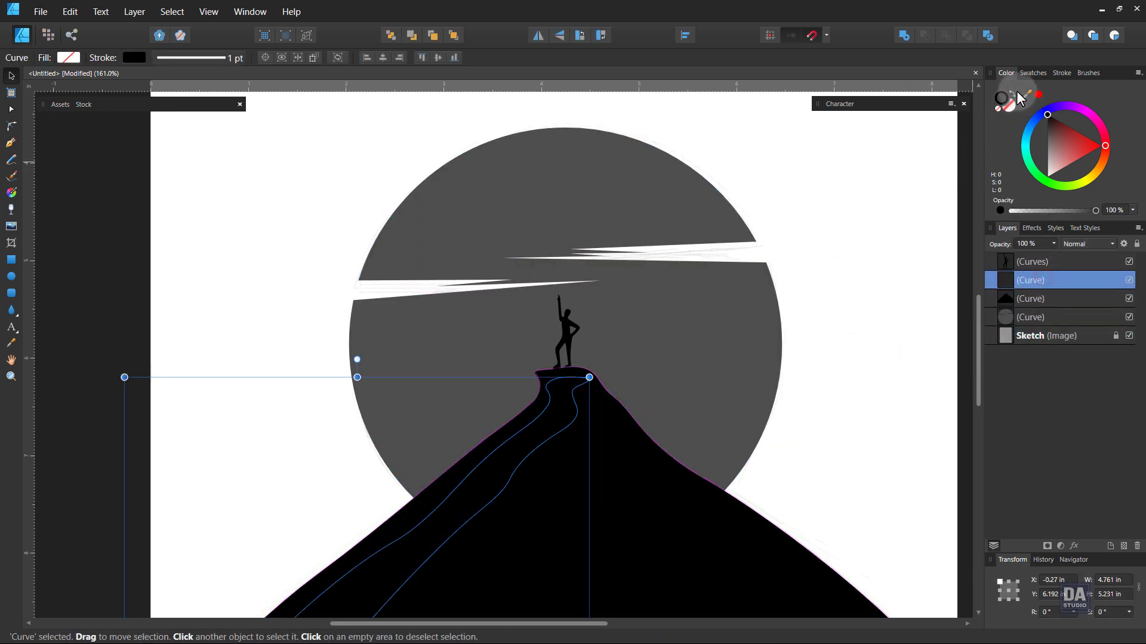
pyautogui.click(1014, 92)
pyautogui.moveTo(1048, 127); pyautogui.dragTo(1033, 135)
pyautogui.click(818, 238)
# - Draw an 8.268 × 11.693 in rectangle covering the whole page and place it behind the circle, just above the sketch
pyautogui.press('z')
pyautogui.moveTo(534, 310); pyautogui.dragTo(195, 257)
pyautogui.moveTo(517, 246); pyautogui.dragTo(502, 276)
pyautogui.moveTo(574, 285); pyautogui.dragTo(535, 274)
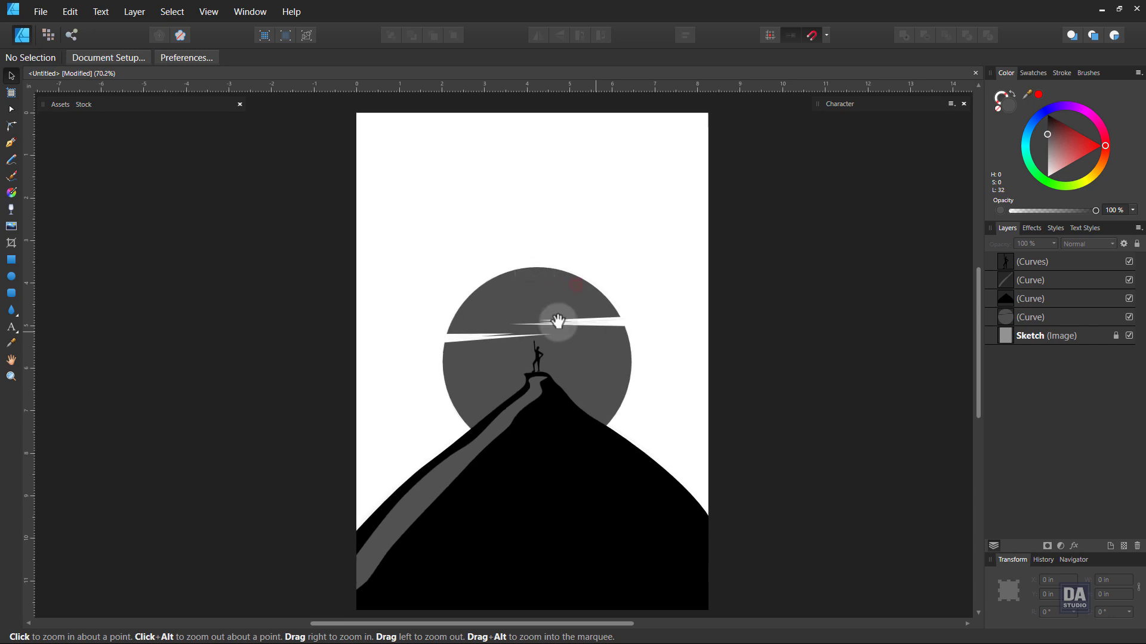
pyautogui.moveTo(558, 321); pyautogui.dragTo(553, 313)
pyautogui.press('v')
pyautogui.click(11, 261)
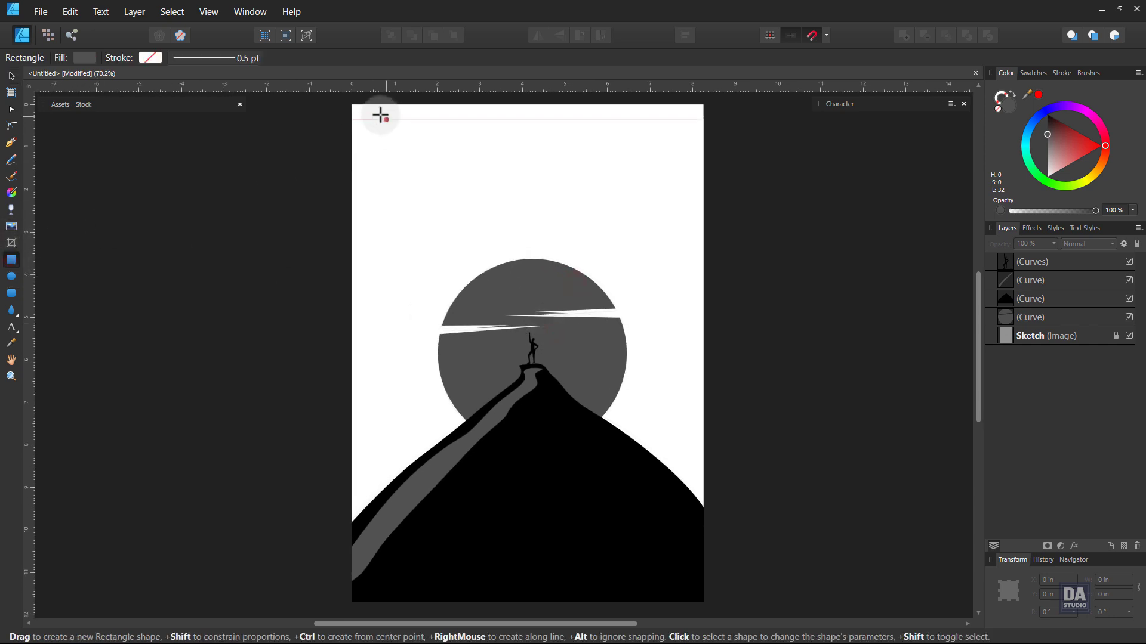
pyautogui.moveTo(352, 106); pyautogui.dragTo(704, 592)
pyautogui.moveTo(1088, 272); pyautogui.dragTo(1074, 401)
pyautogui.moveTo(1087, 337)
pyautogui.mouseDown()
pyautogui.moveTo(1078, 410)
pyautogui.moveTo(1079, 399)
pyautogui.mouseUp()
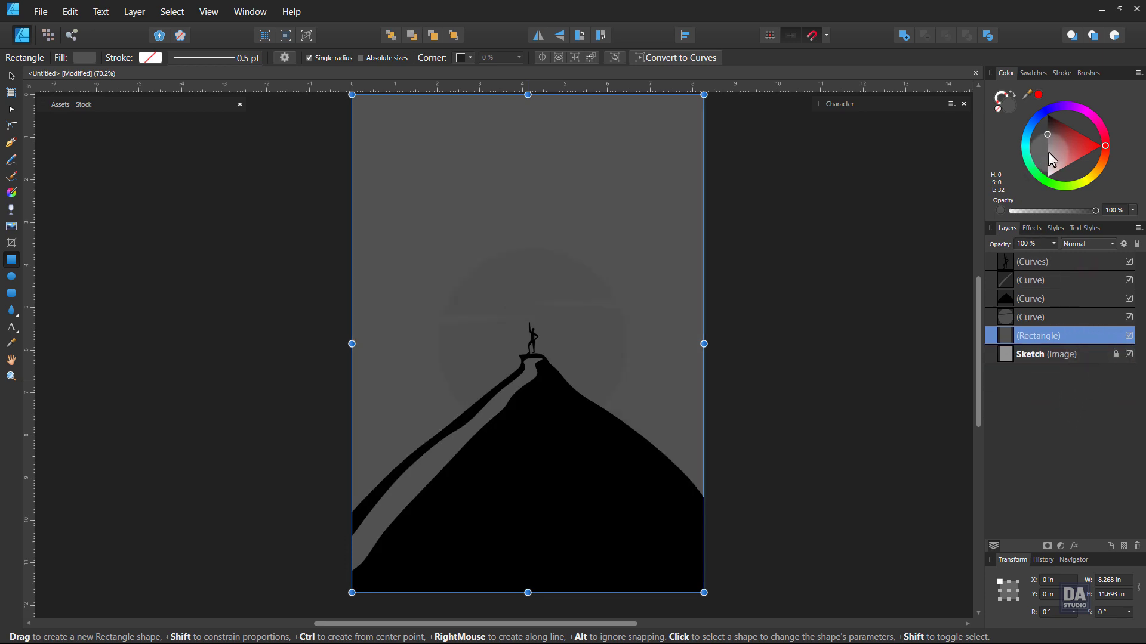
# - Set the background rectangle's fill to dark grey with lightness 16 and deselect it
pyautogui.moveTo(1047, 135); pyautogui.dragTo(1043, 125)
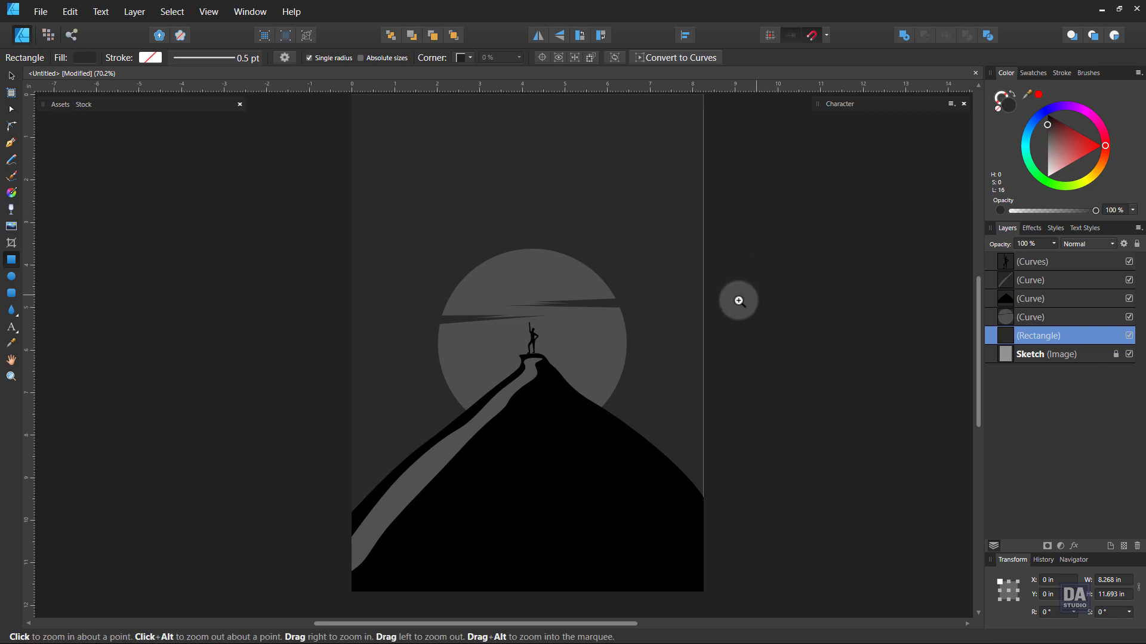
pyautogui.moveTo(739, 300); pyautogui.dragTo(663, 295)
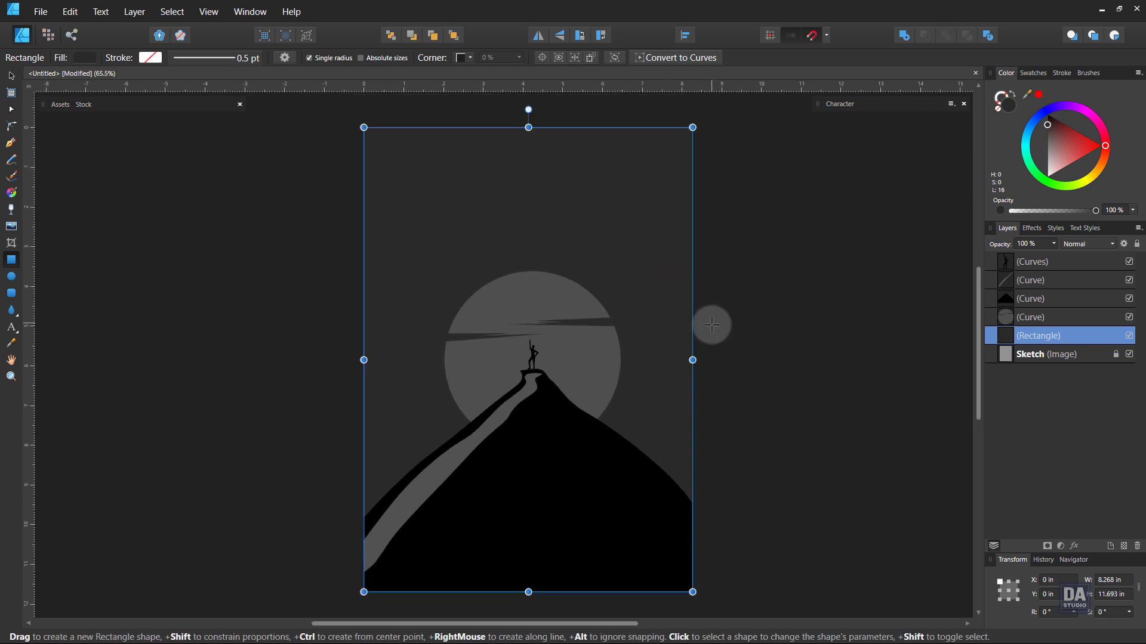
pyautogui.press('v')
pyautogui.click(724, 337)
# - Fill the background rectangle and the mountain together with dark navy, hue 223, saturation 70 and lightness 9
pyautogui.click(673, 375)
pyautogui.keyDown('shift'); pyautogui.click(632, 503); pyautogui.keyUp('shift')
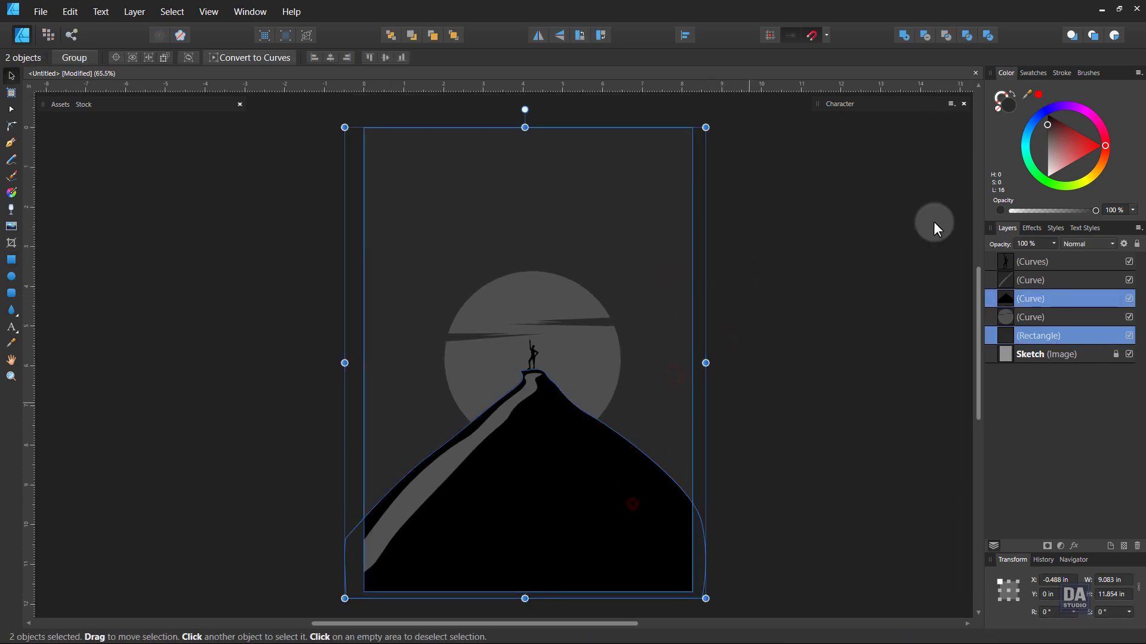
pyautogui.click(1036, 114)
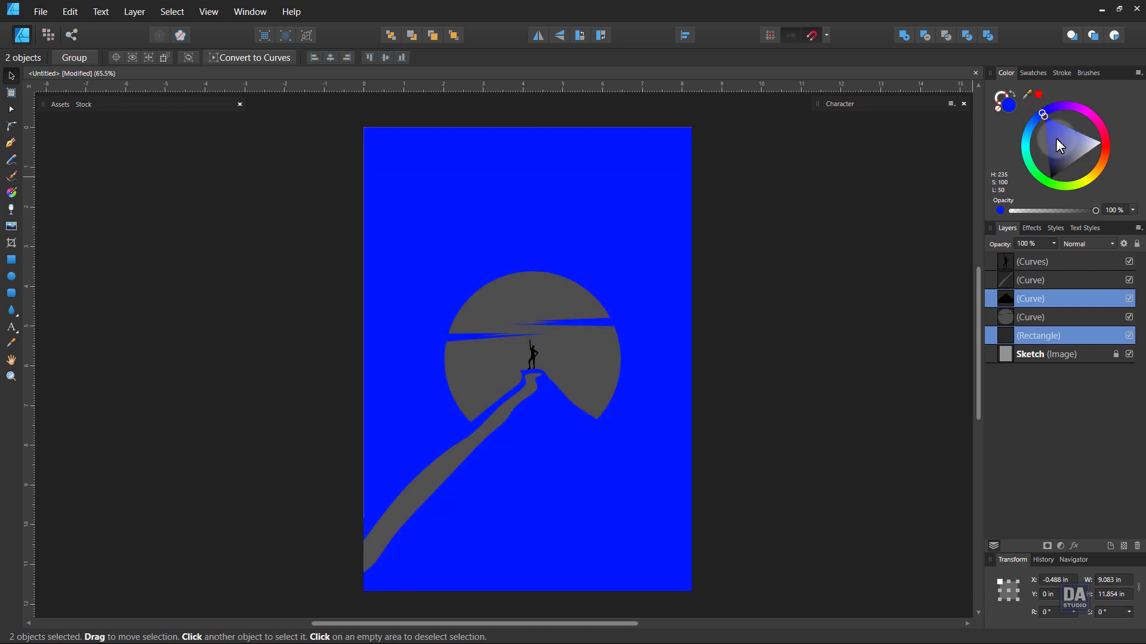
pyautogui.moveTo(1055, 138); pyautogui.dragTo(1050, 172)
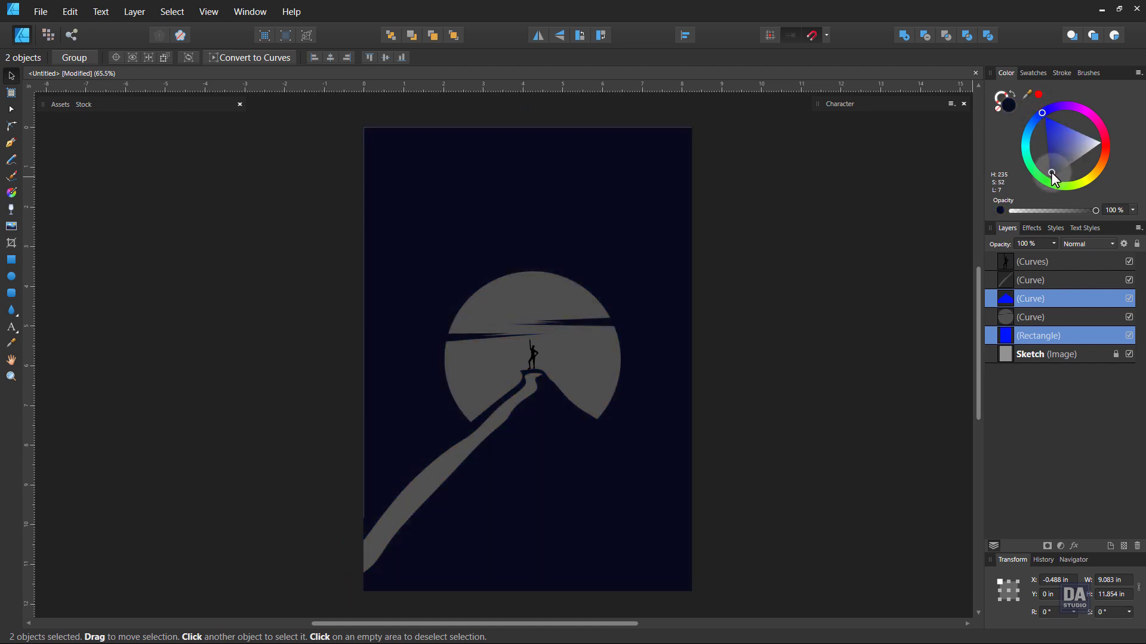
pyautogui.moveTo(1051, 172); pyautogui.dragTo(1051, 170)
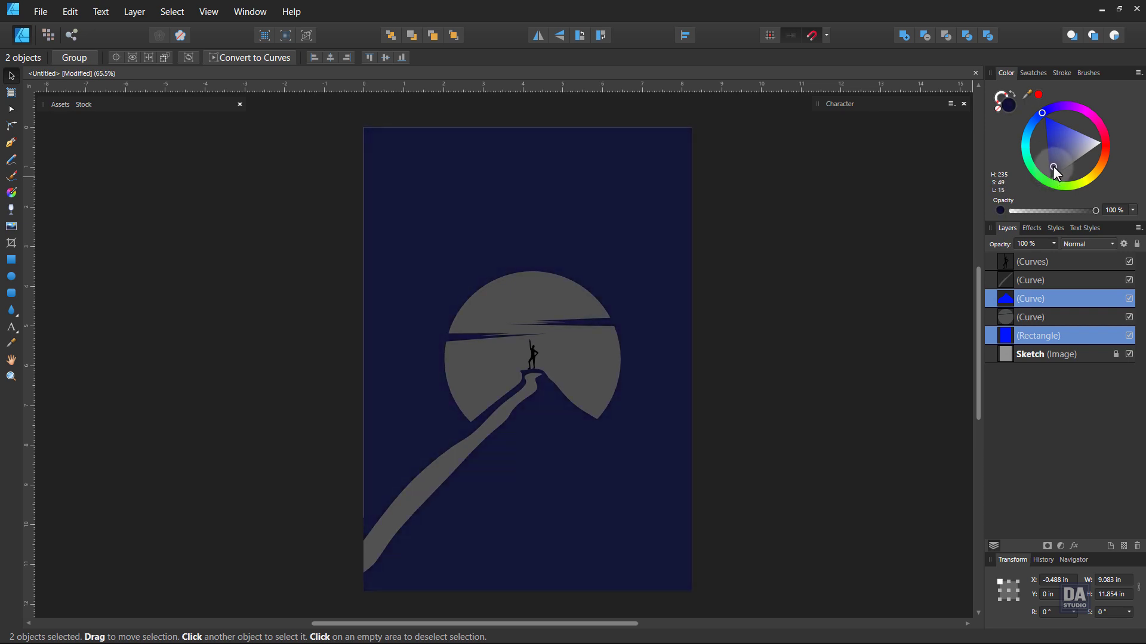
pyautogui.moveTo(1051, 167); pyautogui.dragTo(1054, 170)
pyautogui.moveTo(1044, 106); pyautogui.dragTo(1034, 117)
pyautogui.click(789, 270)
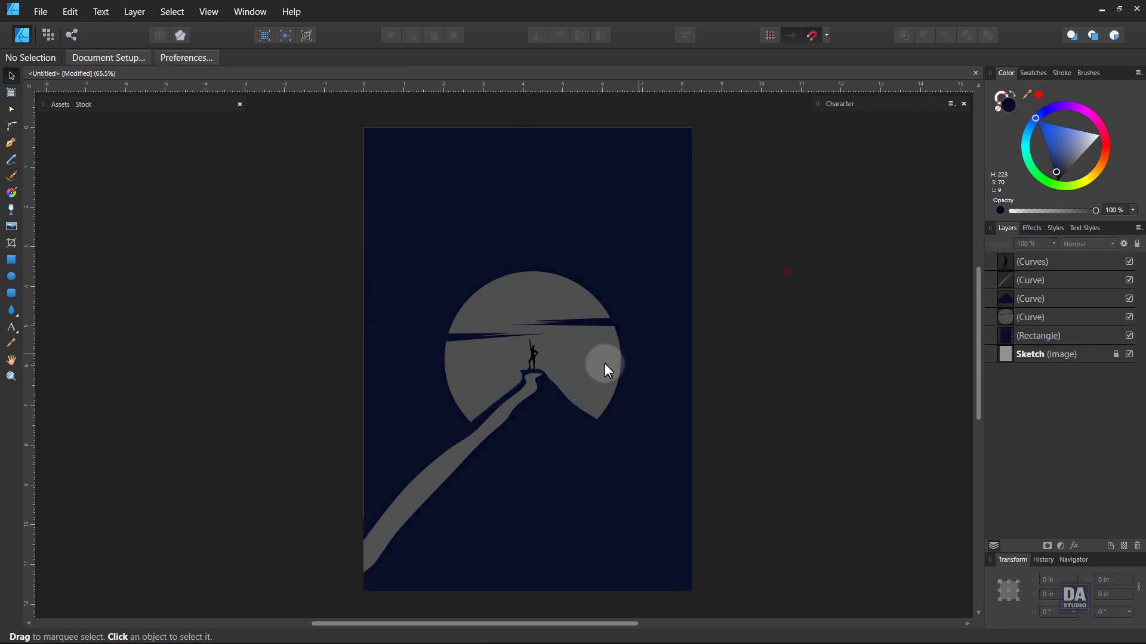
# - Fill the sun circle with orange at saturation 100 and lightness 50, and deselect it
pyautogui.click(598, 373)
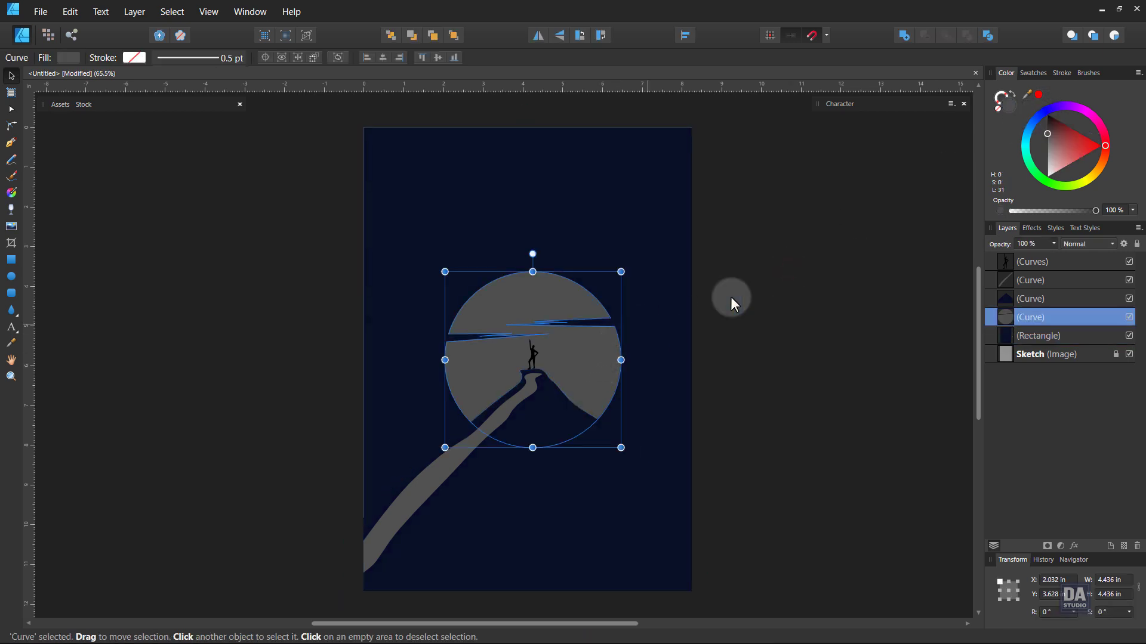
pyautogui.moveTo(1092, 176); pyautogui.dragTo(1103, 173)
pyautogui.click(733, 356)
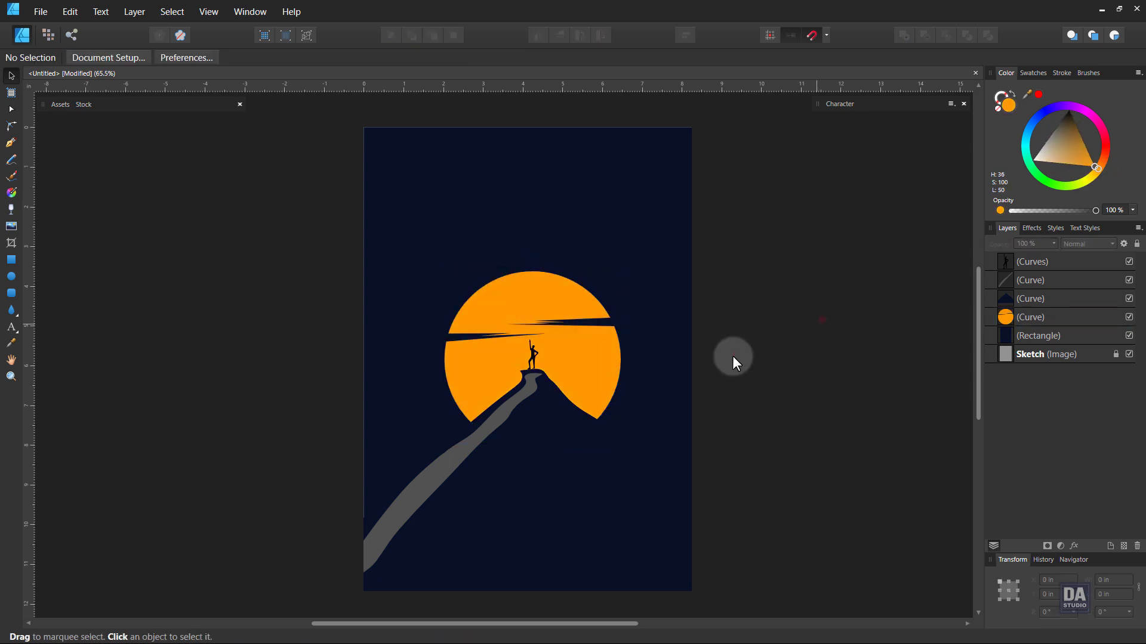
# - Fill the mountain's shading shape with a muted greyish blue, hue 236, saturation 16 and lightness 33, and deselect it
pyautogui.click(466, 445)
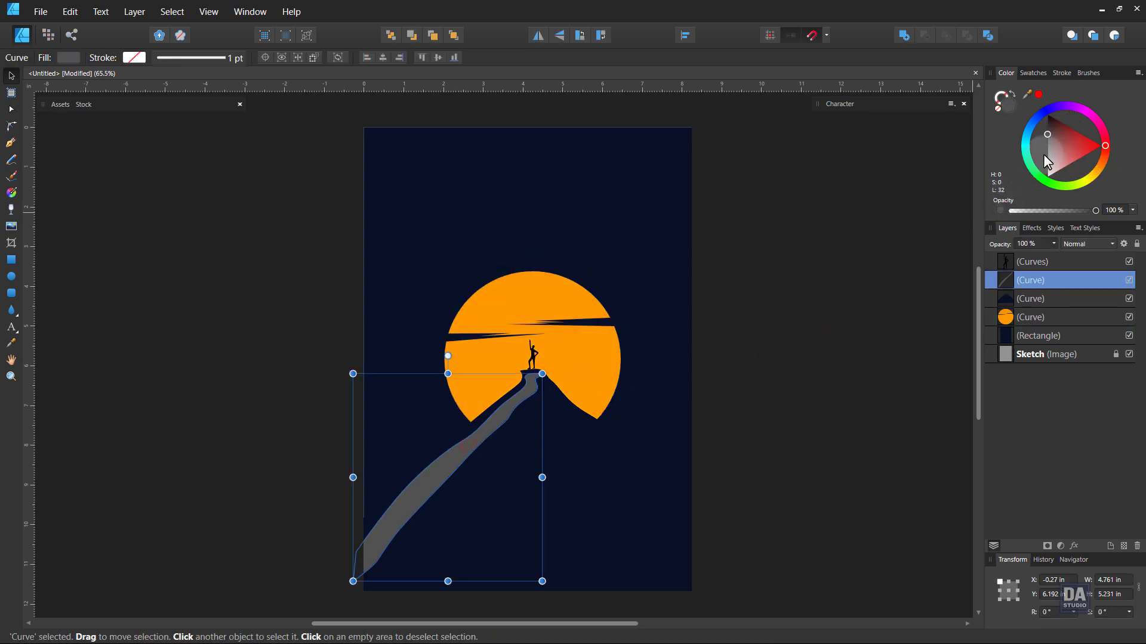
pyautogui.moveTo(1034, 137)
pyautogui.mouseDown()
pyautogui.moveTo(1044, 113)
pyautogui.moveTo(1066, 170)
pyautogui.mouseUp()
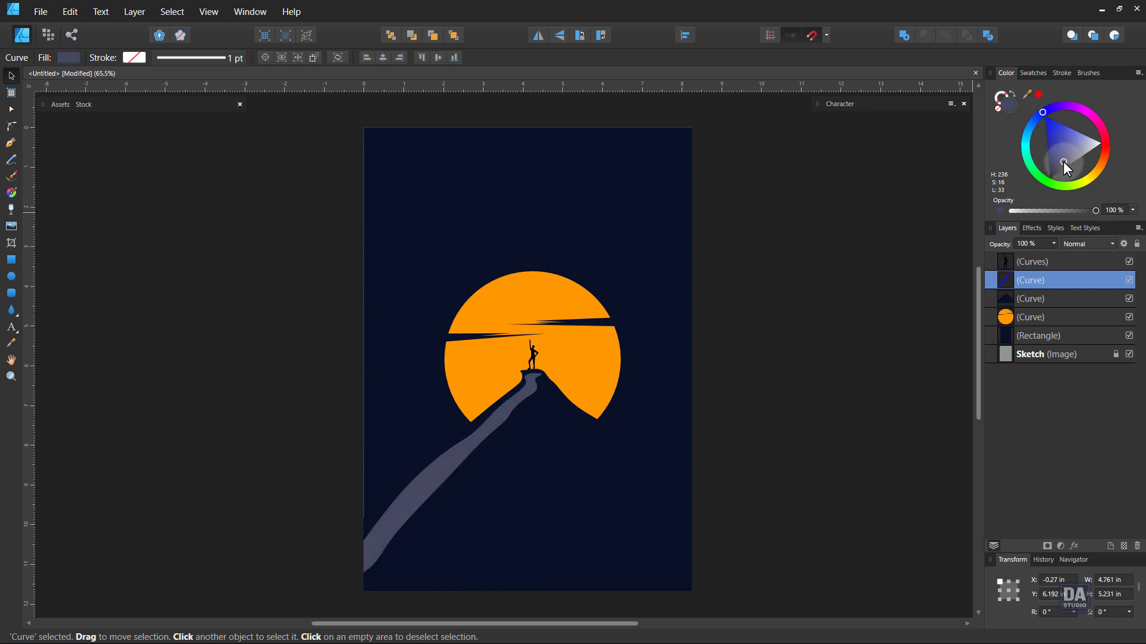
pyautogui.click(793, 324)
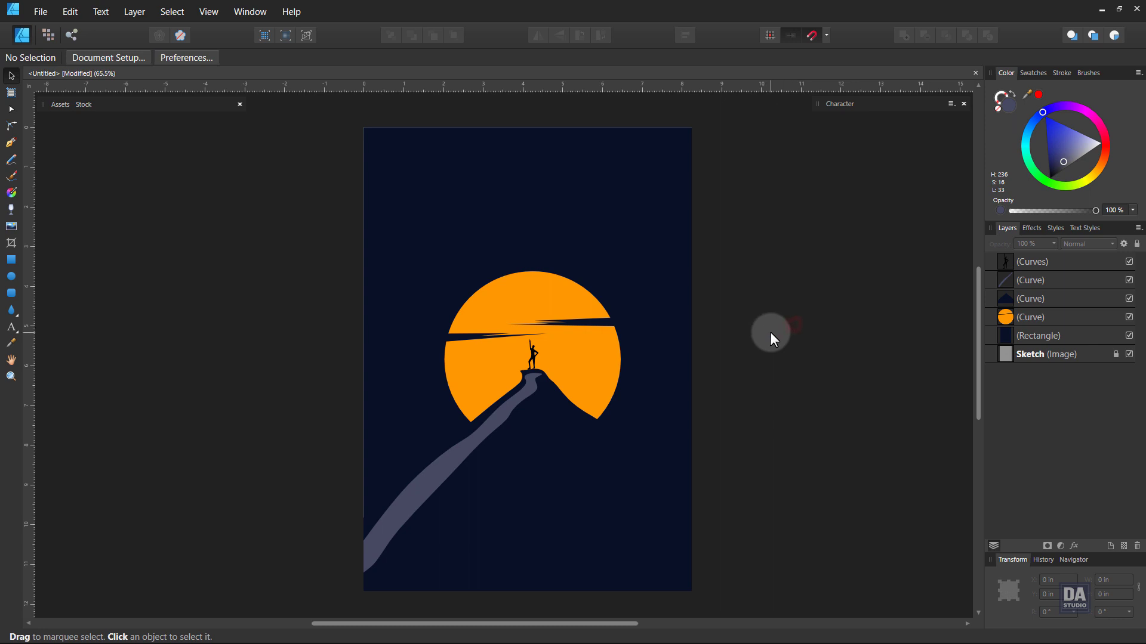
pyautogui.moveTo(727, 349)
pyautogui.mouseDown()
pyautogui.moveTo(724, 336)
pyautogui.moveTo(716, 350)
pyautogui.mouseUp()
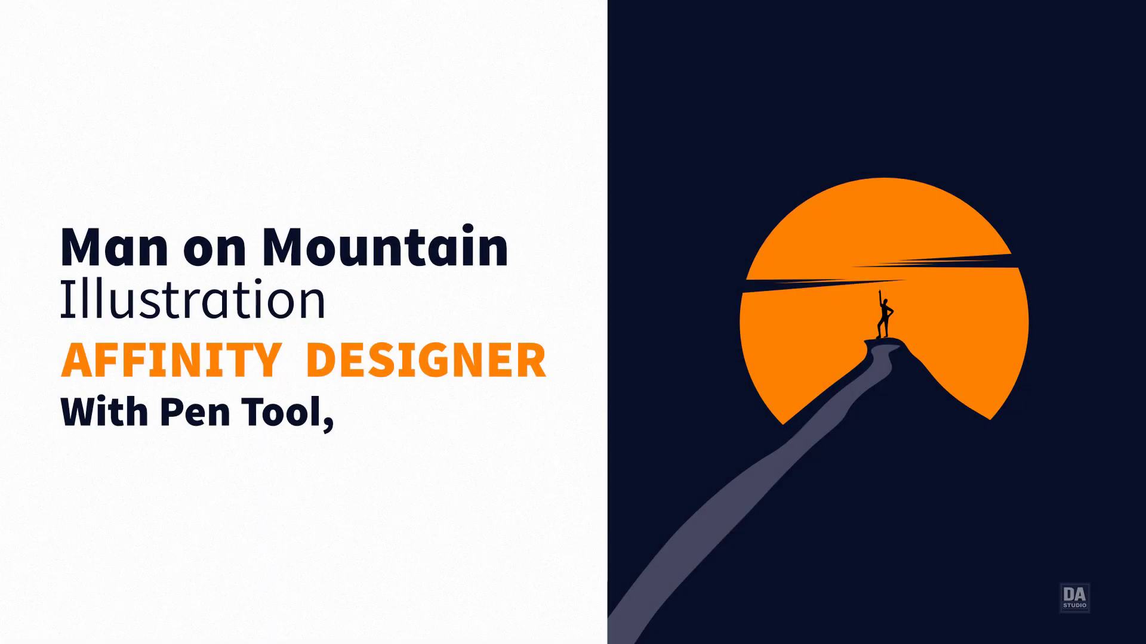